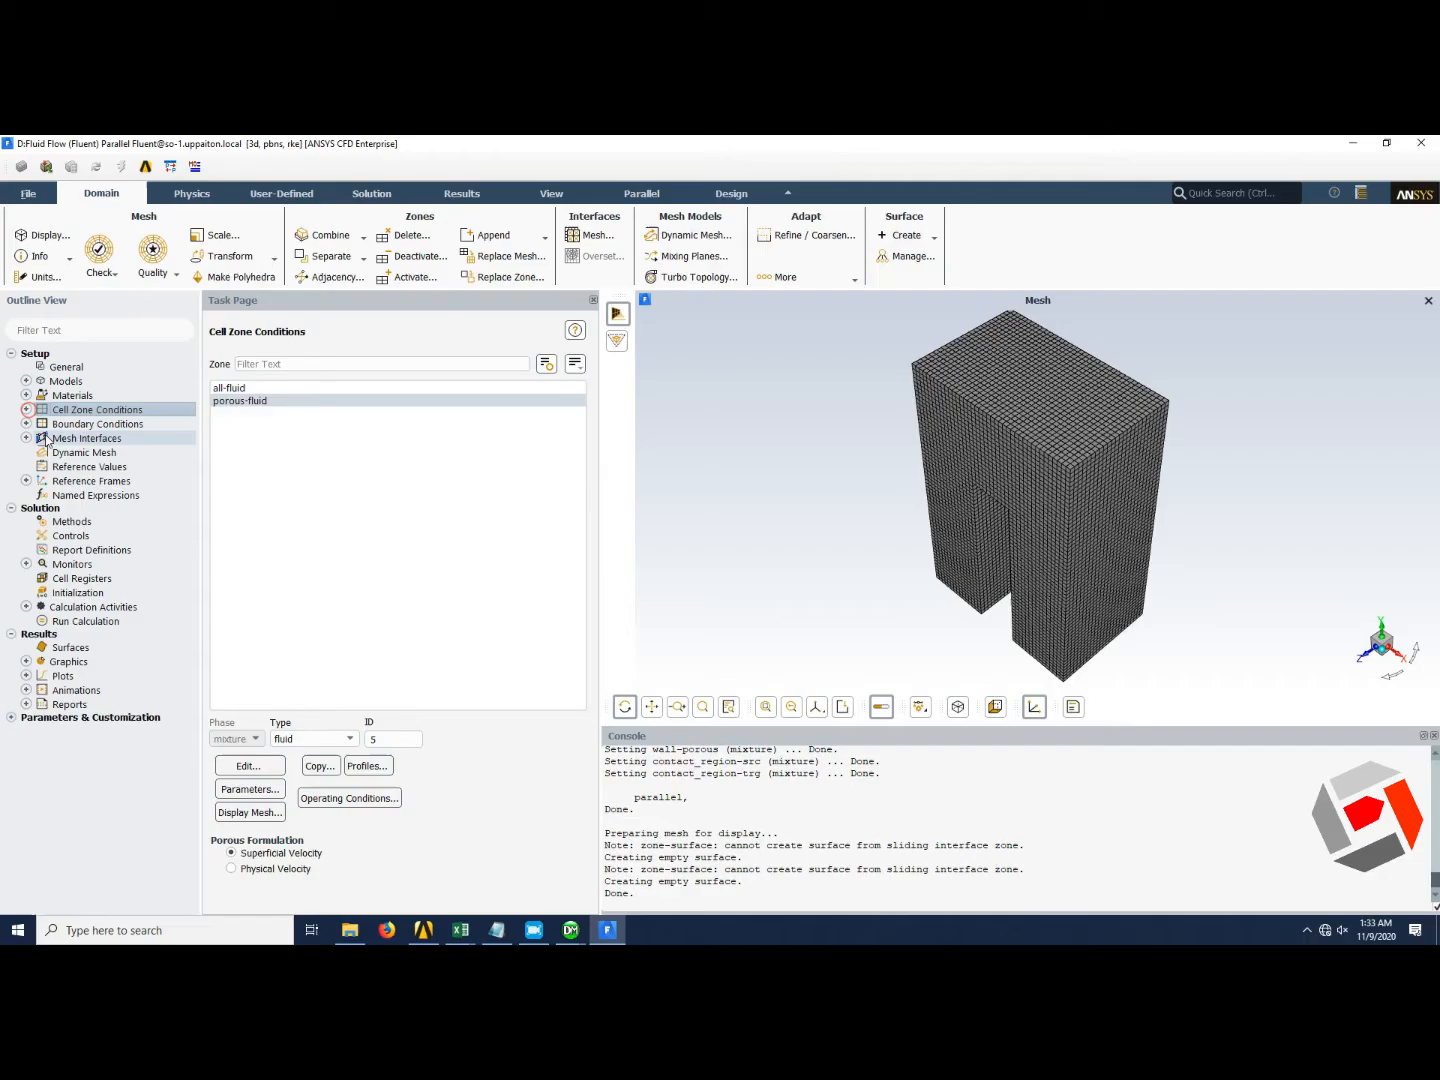
Examine the type assigned to each boundary zone in the Boundary Conditions list, from contact_region-src through wall-porous.
double_click(60, 426)
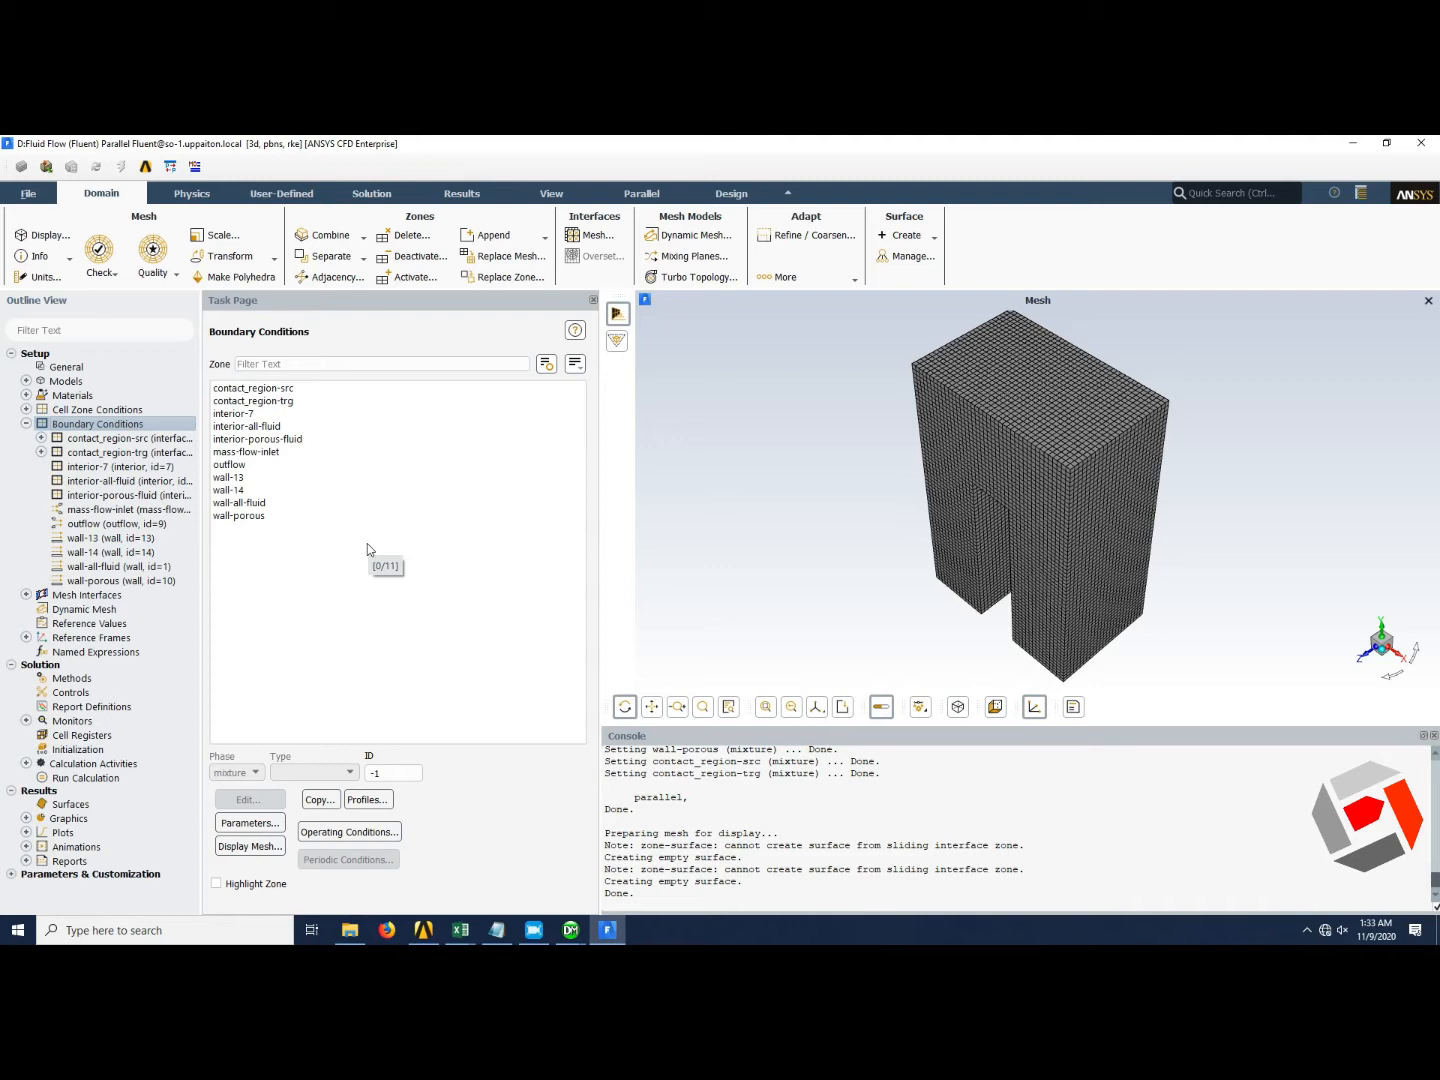
click(295, 387)
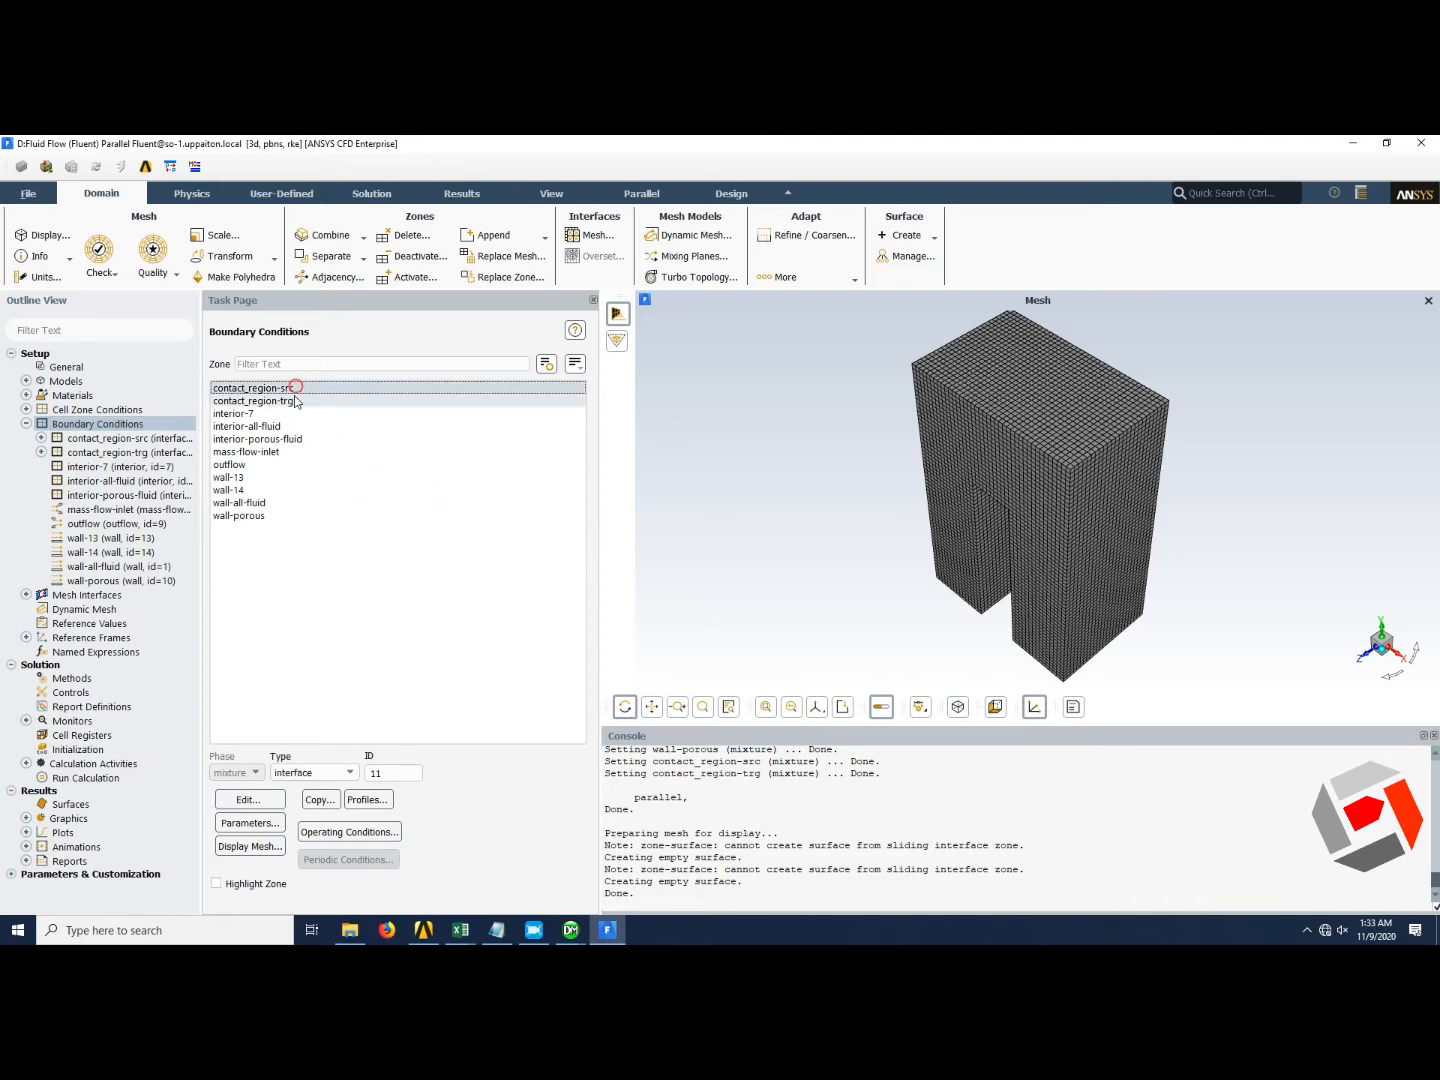
click(295, 400)
click(295, 412)
click(295, 426)
click(295, 440)
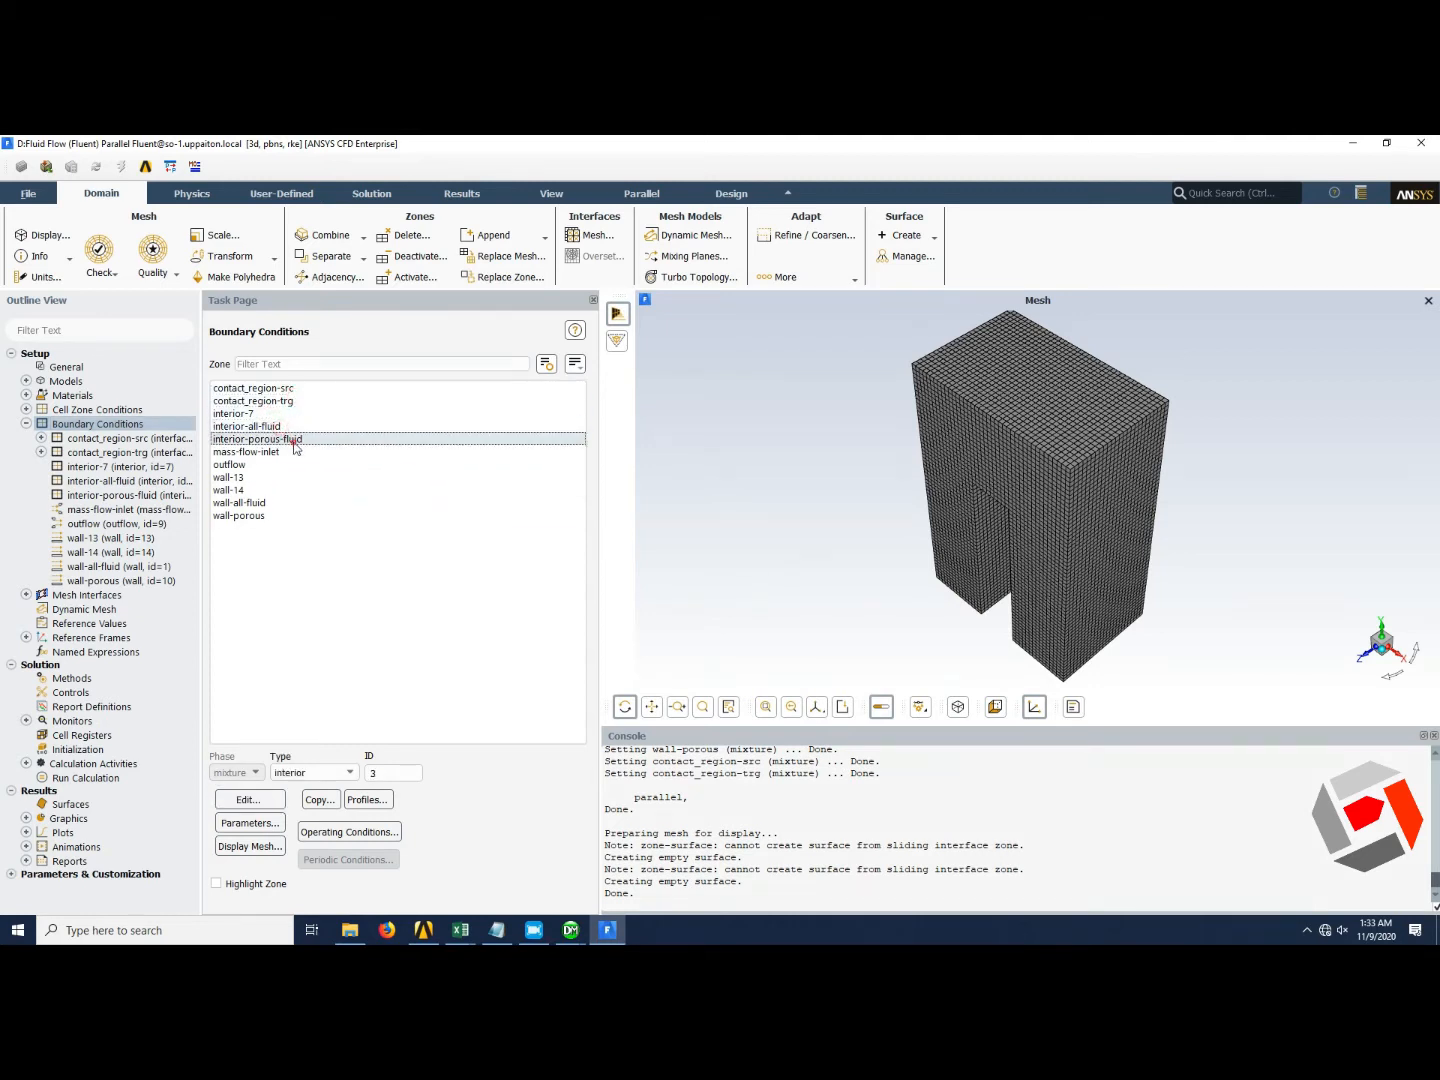
click(293, 453)
click(280, 465)
click(274, 478)
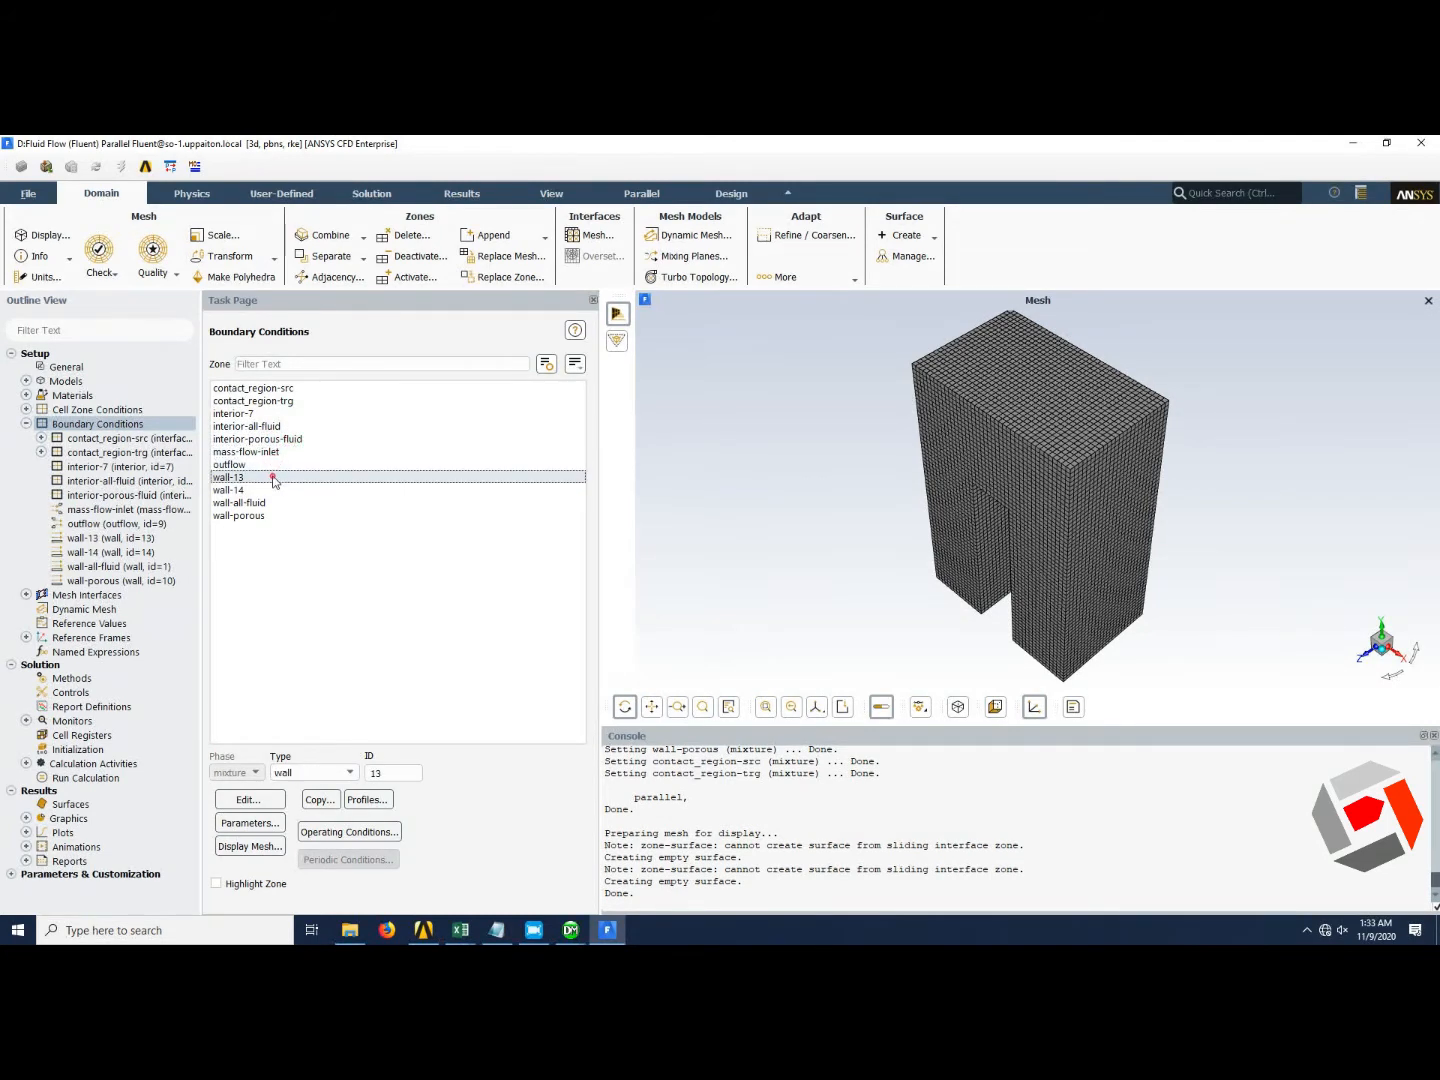
click(270, 490)
click(268, 503)
click(267, 516)
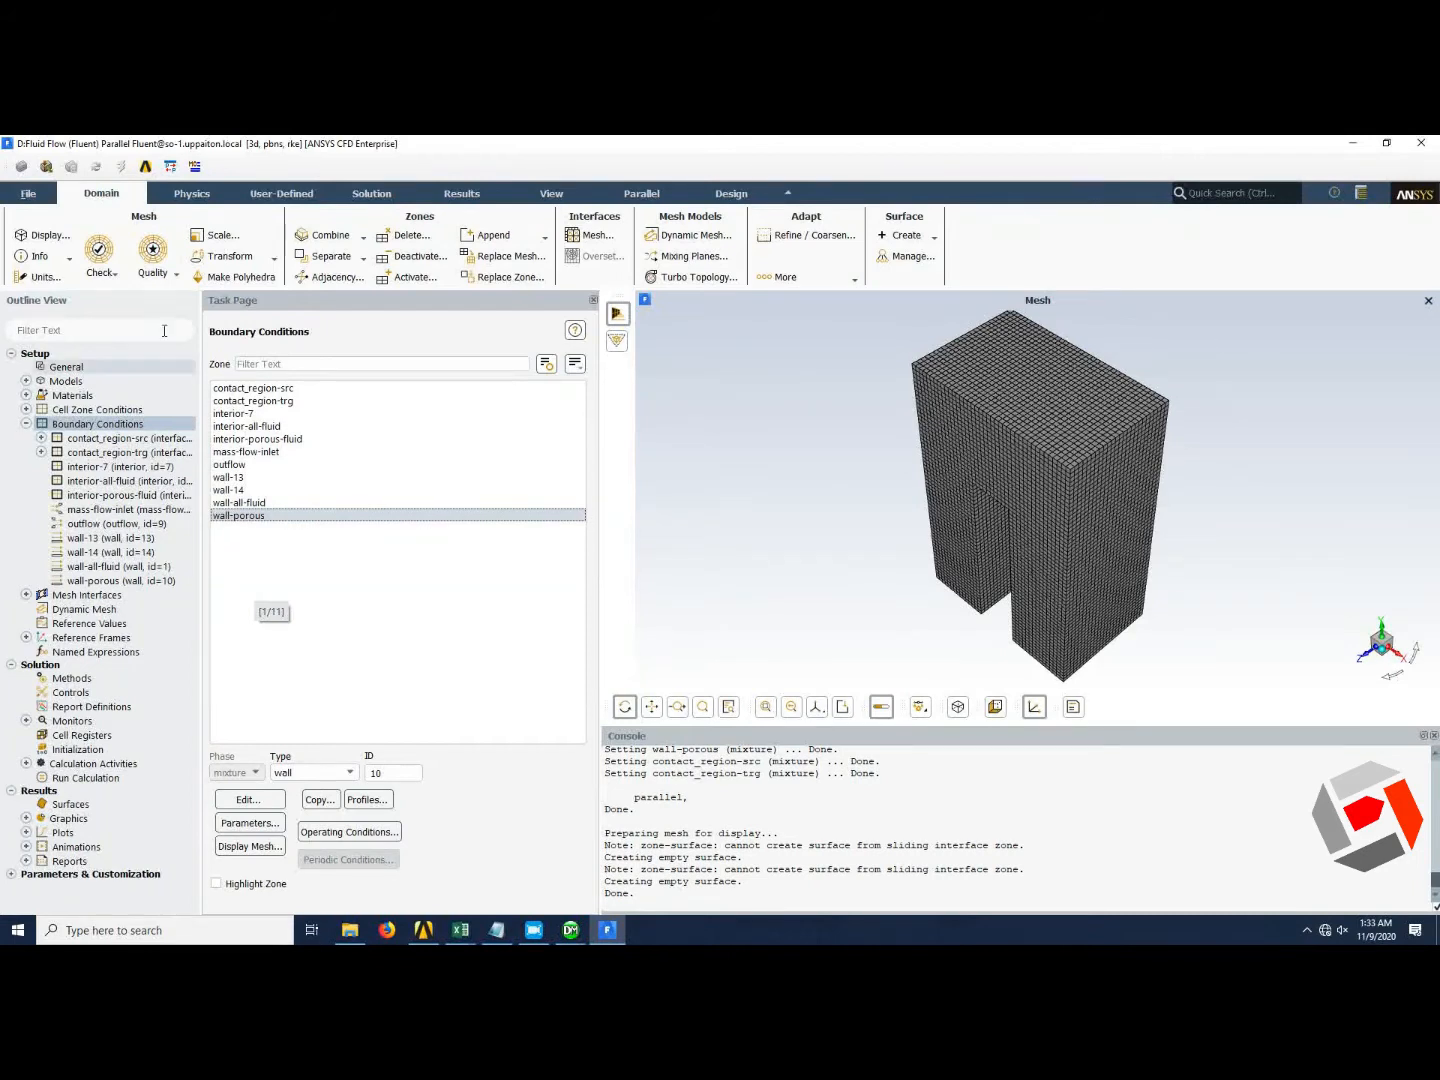
click(28, 194)
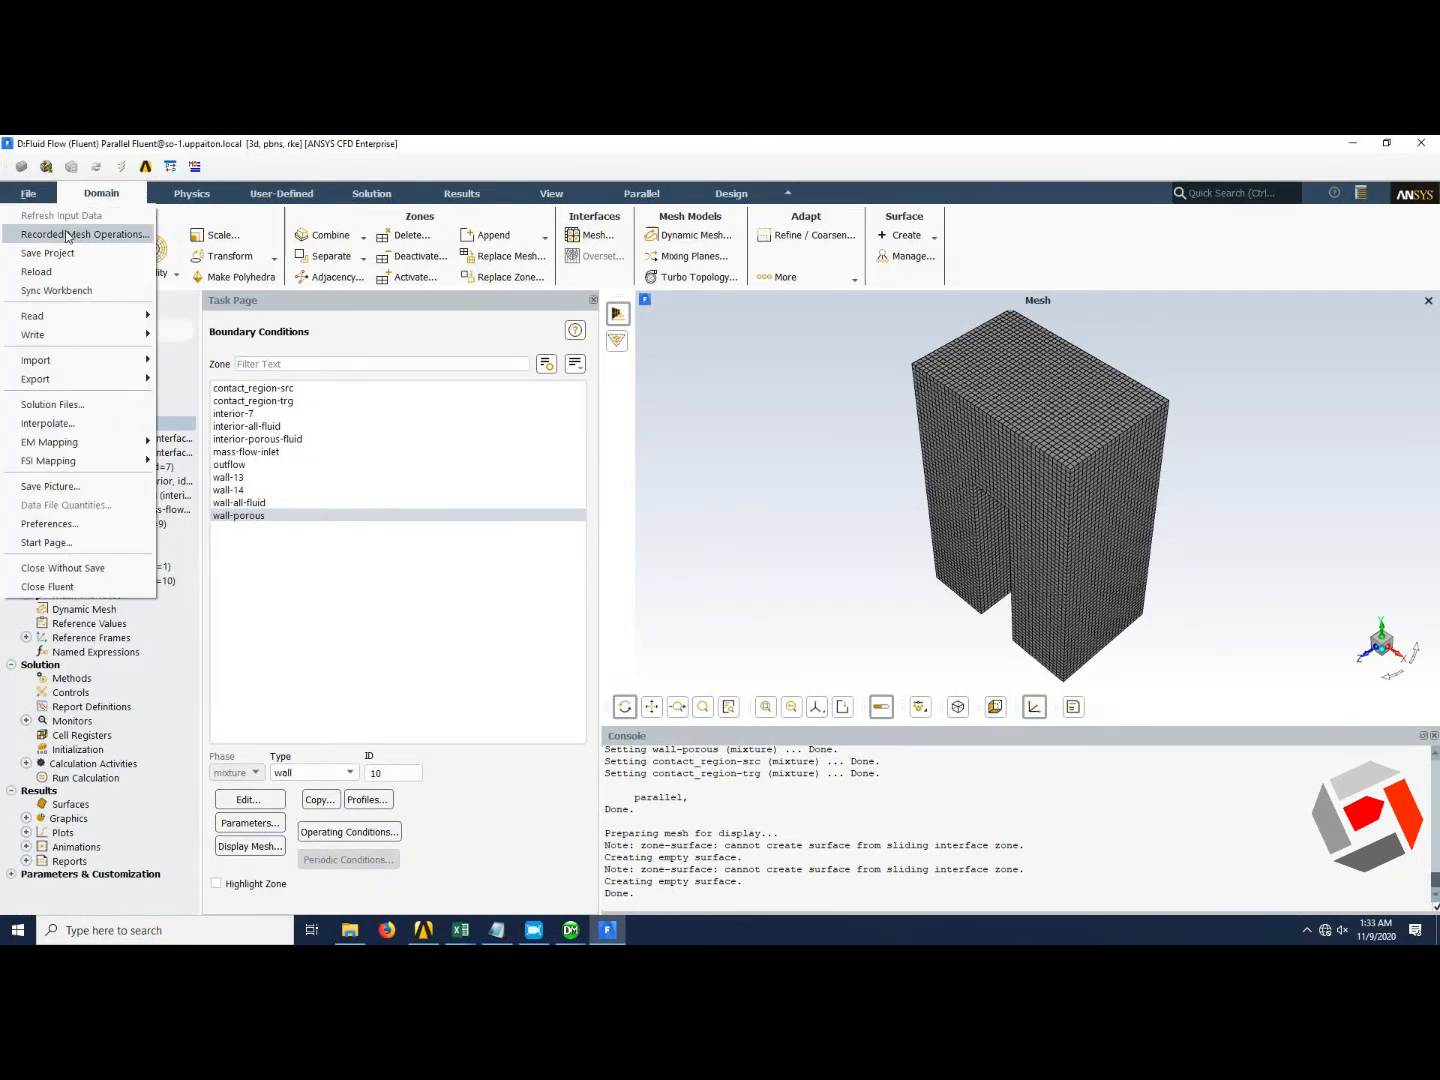
click(63, 235)
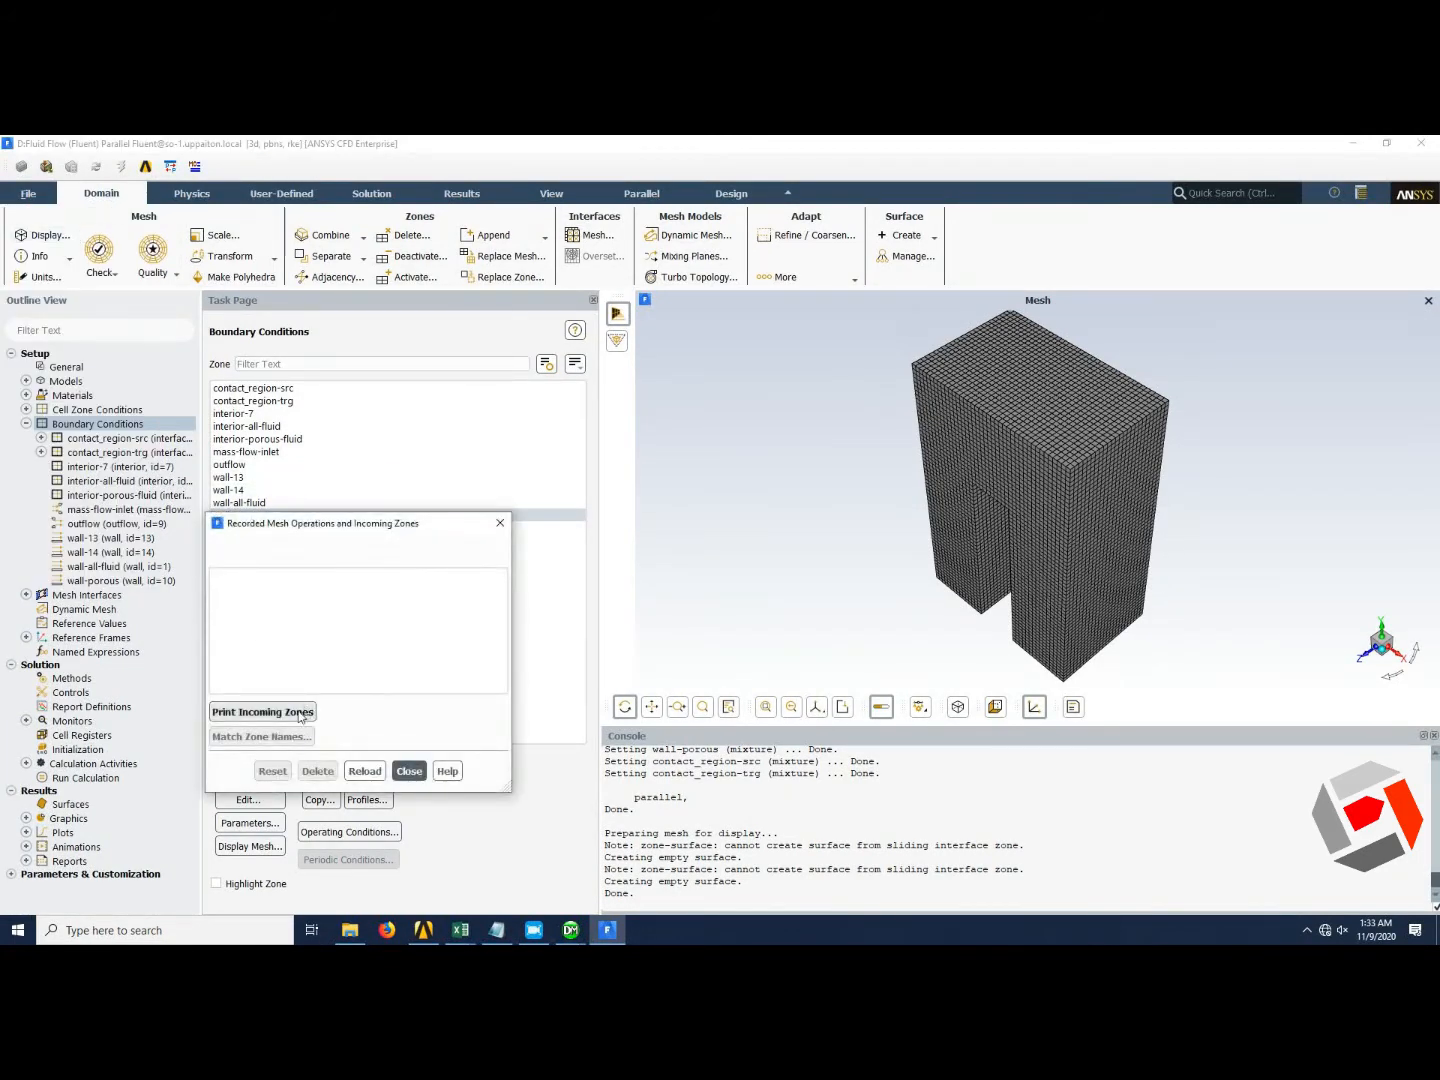
click(502, 526)
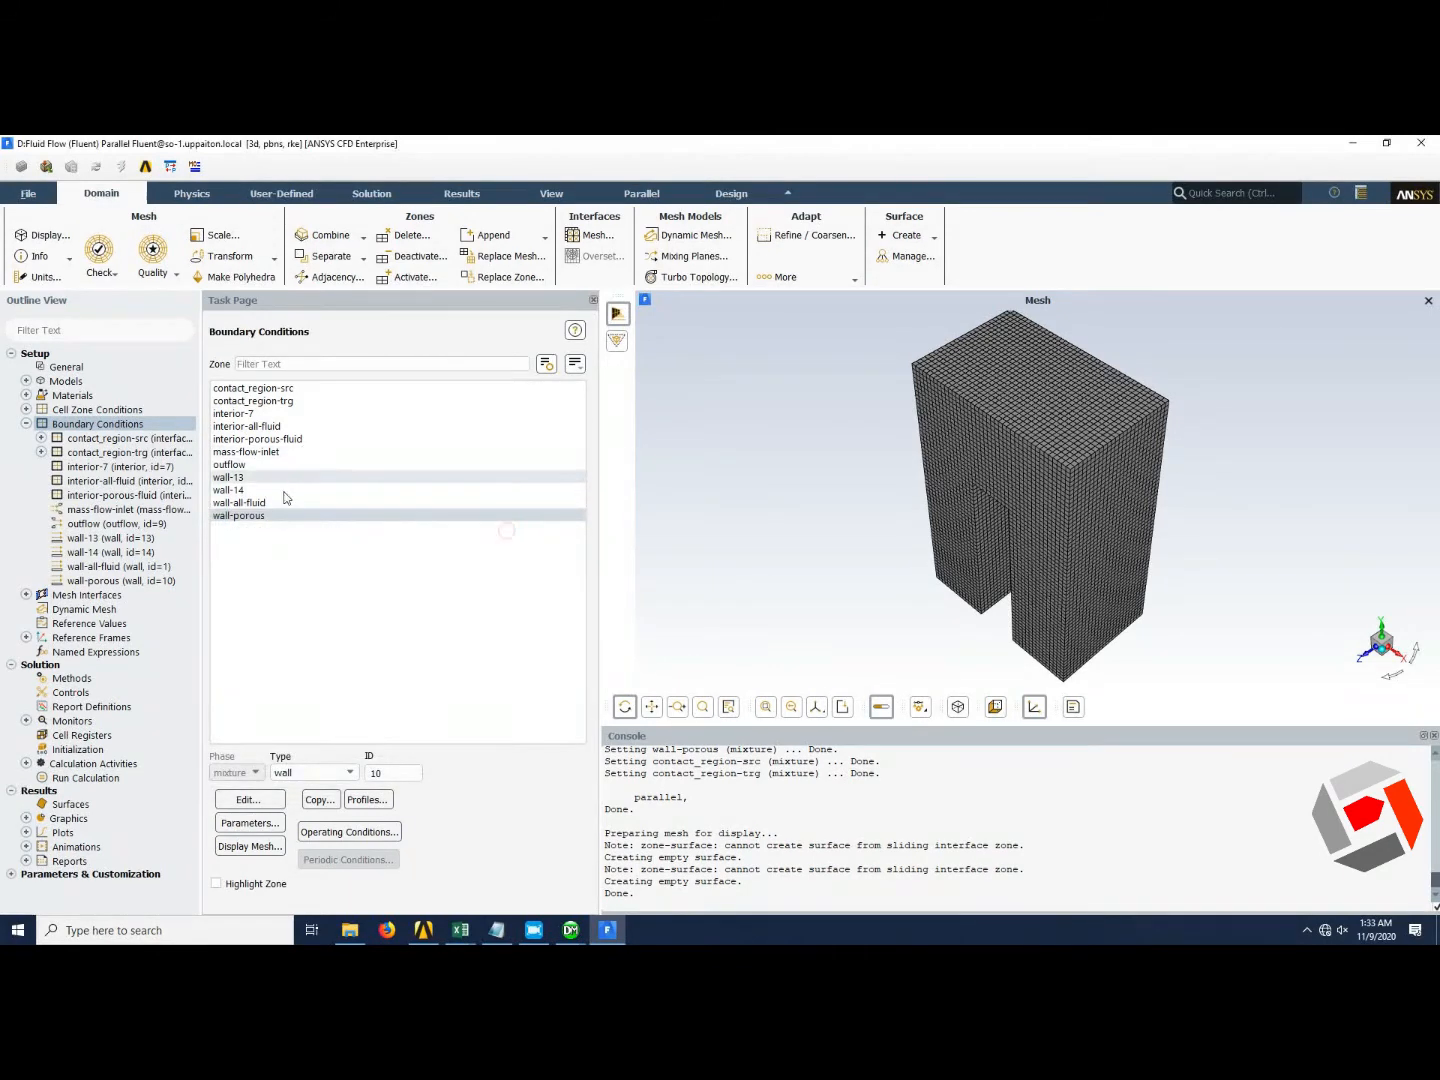
Set the direction specification method of the mass-flow-inlet boundary to Normal to Boundary.
click(247, 454)
click(253, 798)
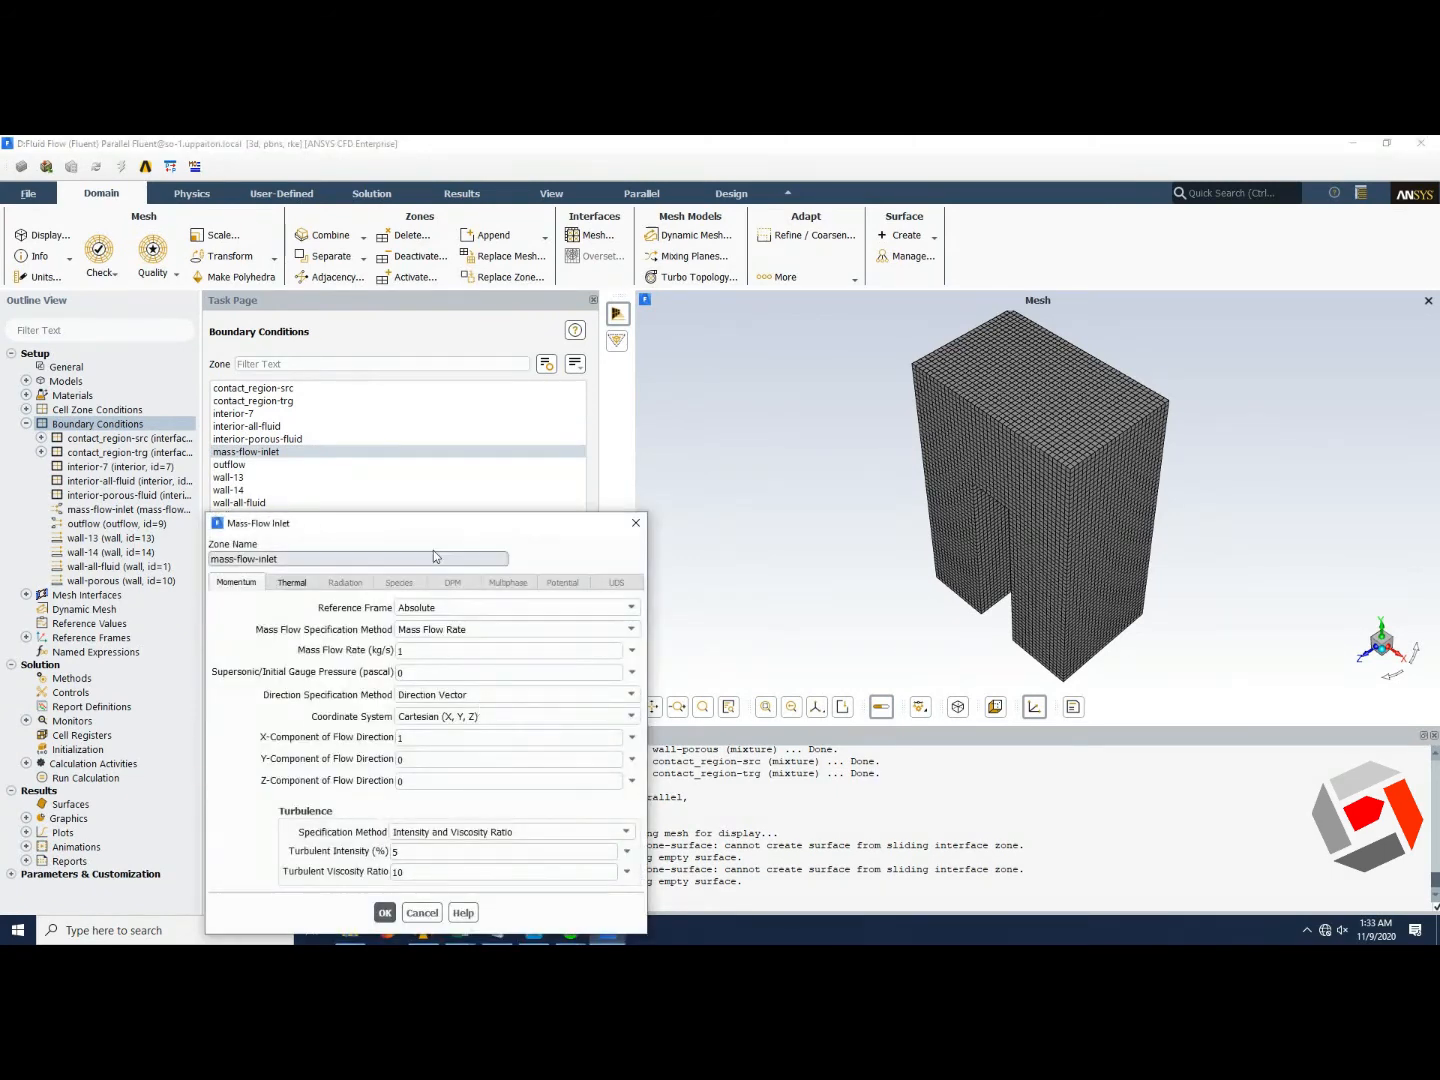
drag(441, 522, 527, 390)
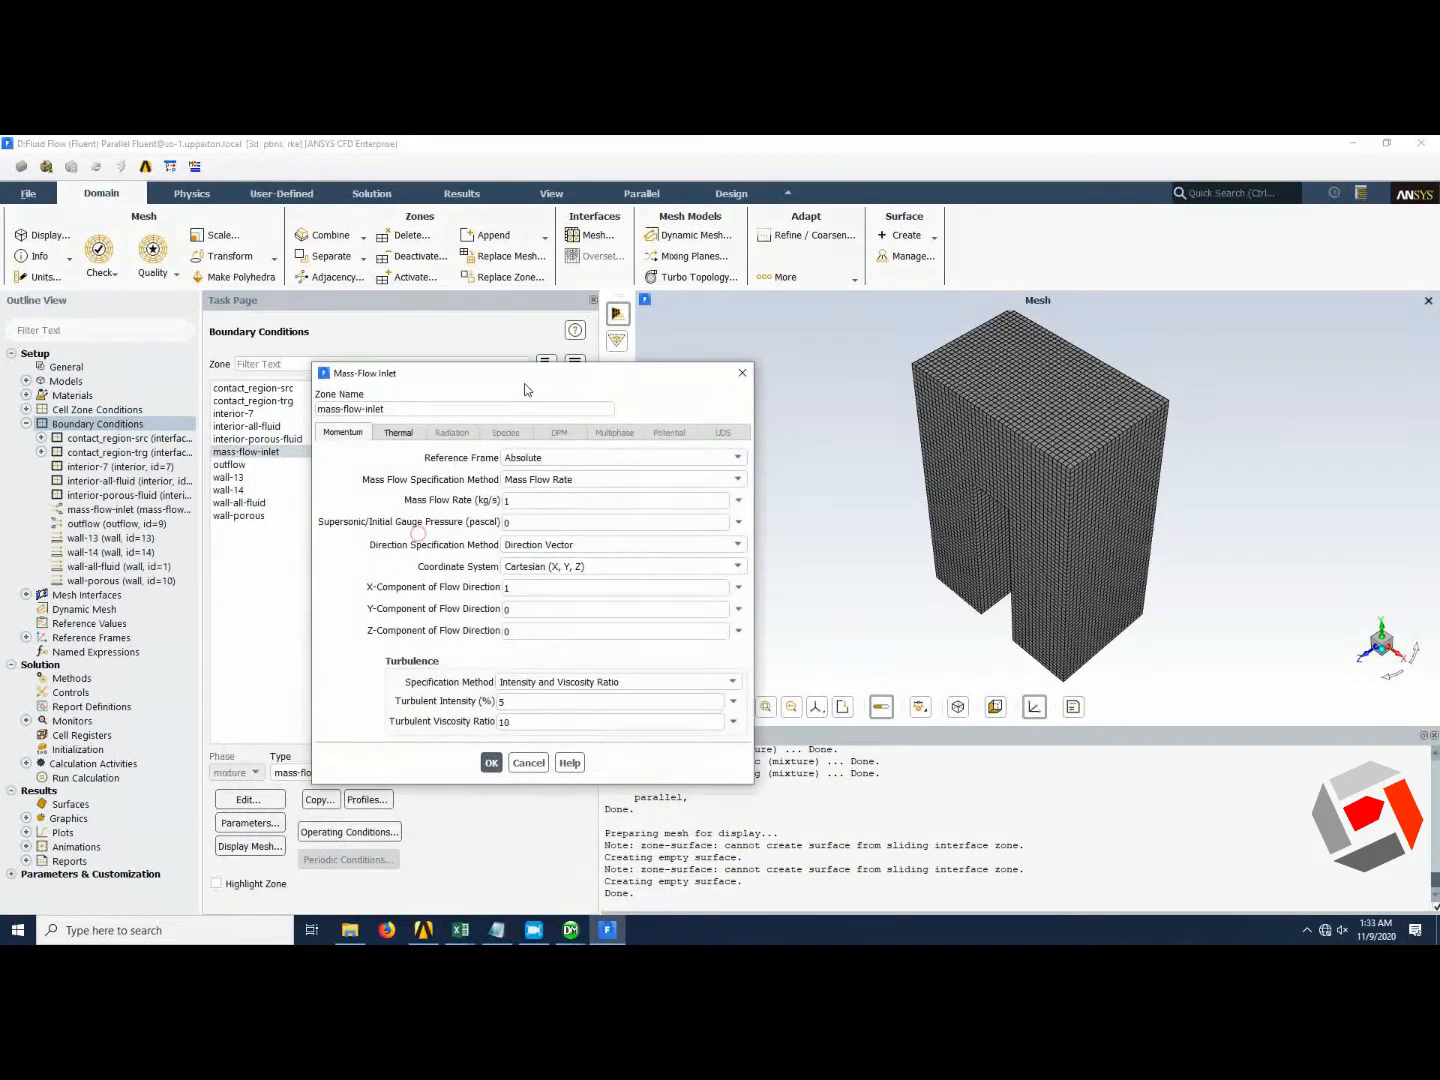
click(711, 546)
click(616, 571)
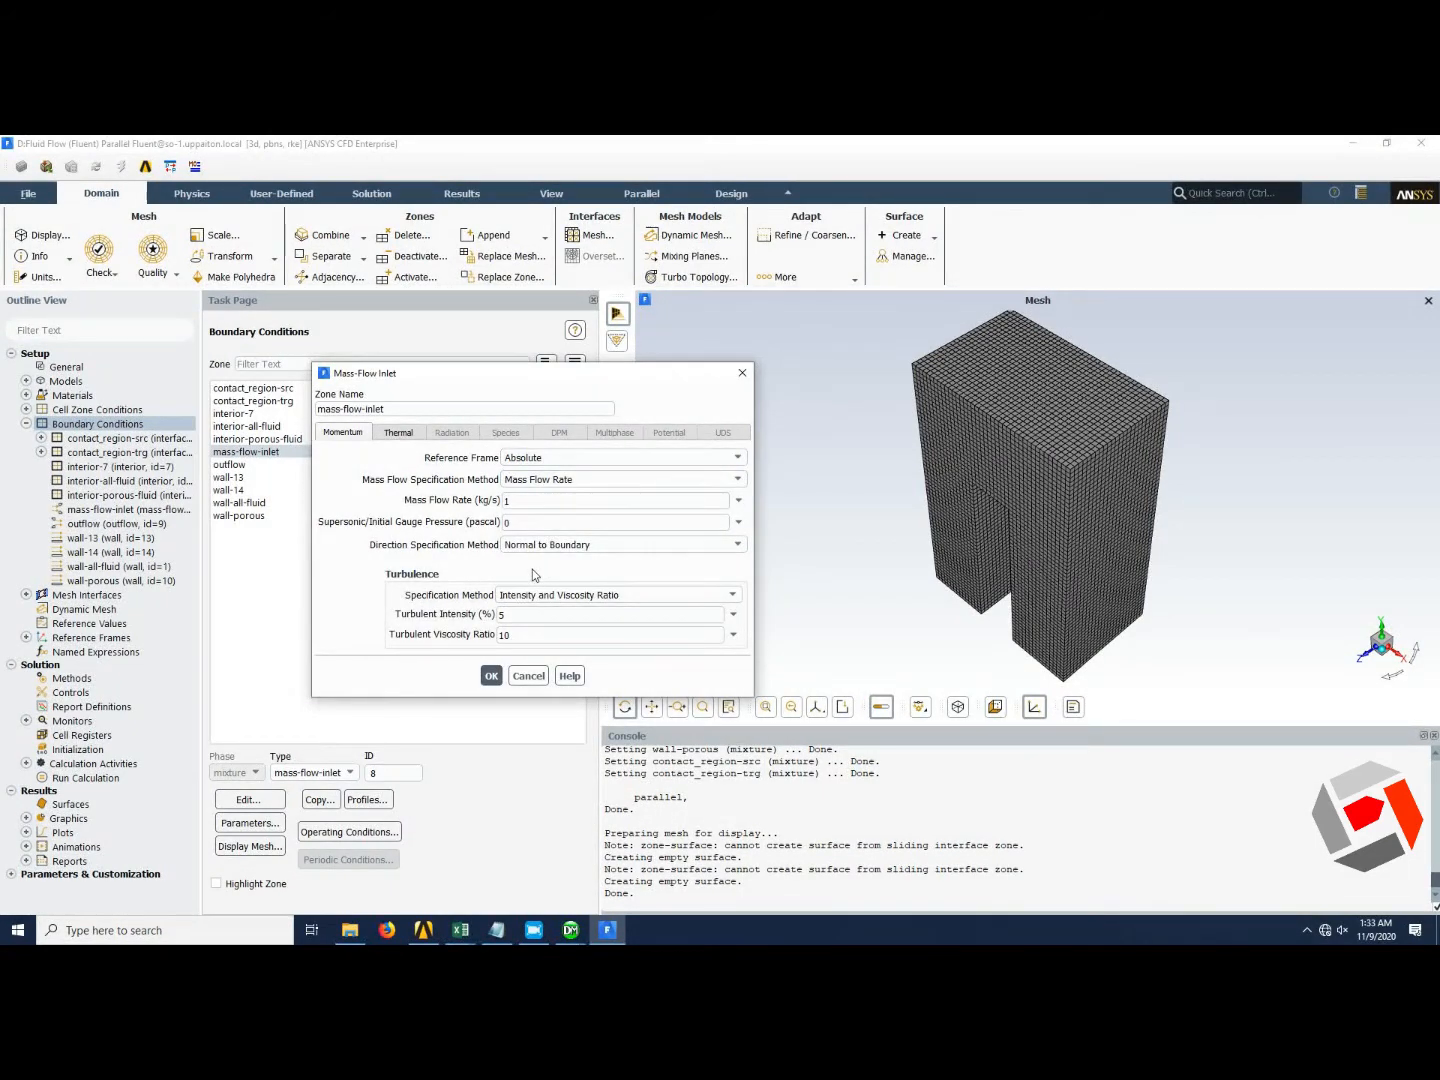
Check the inlet's thermal settings, set its mass flow rate to 10 kg/s and apply the boundary condition.
click(400, 436)
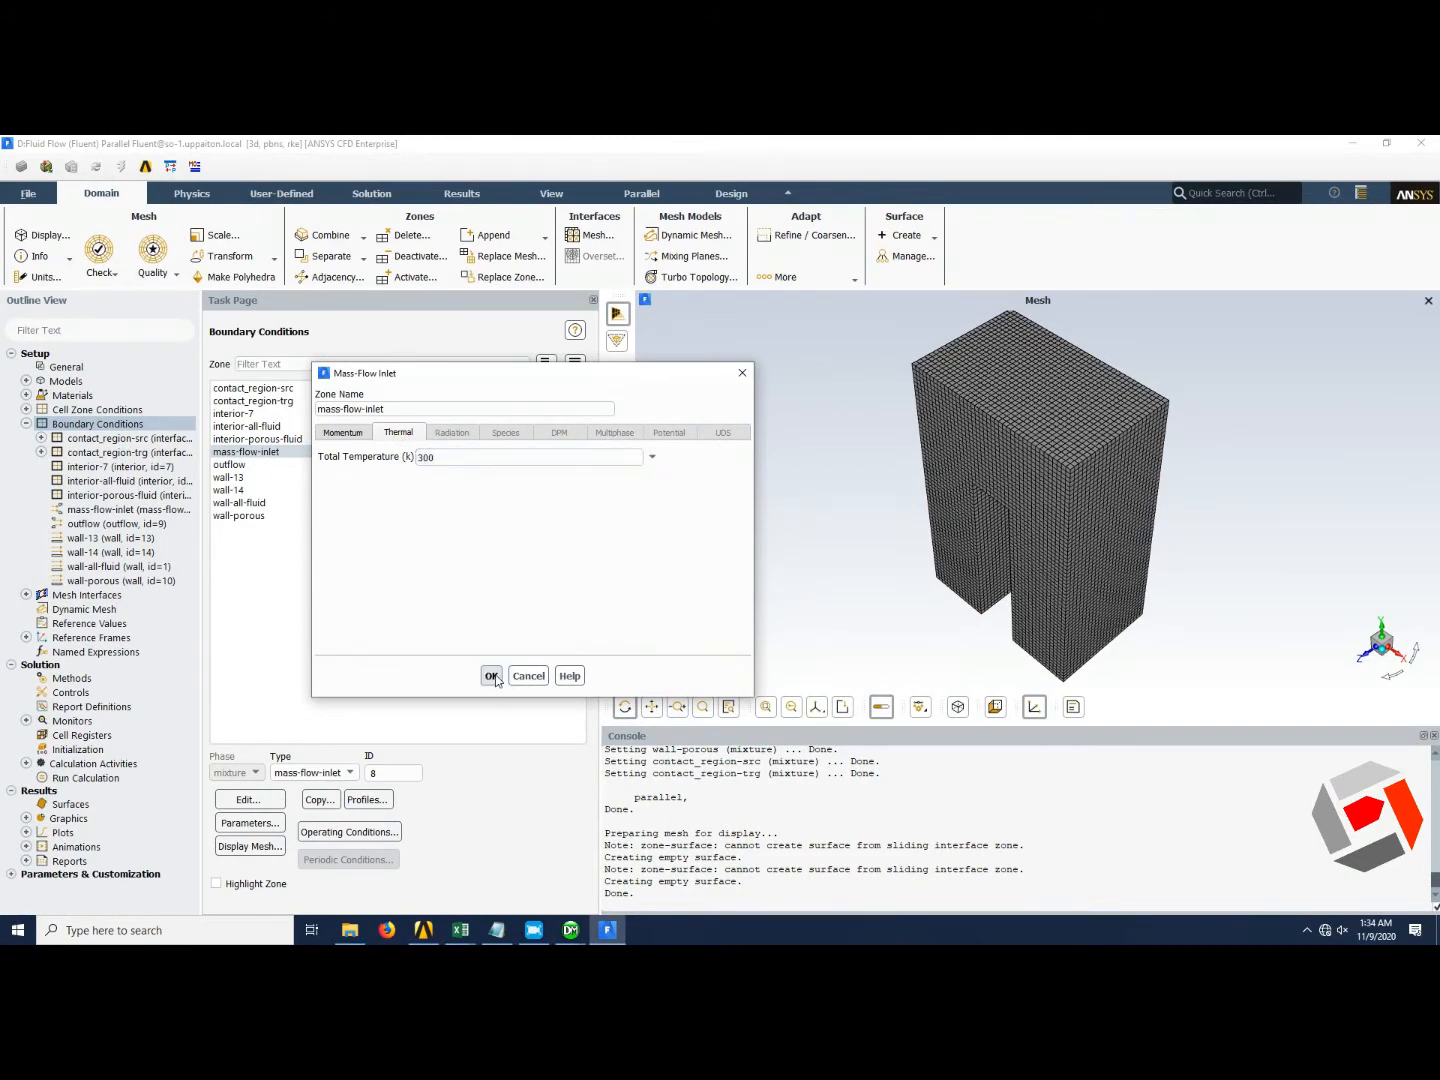
click(348, 434)
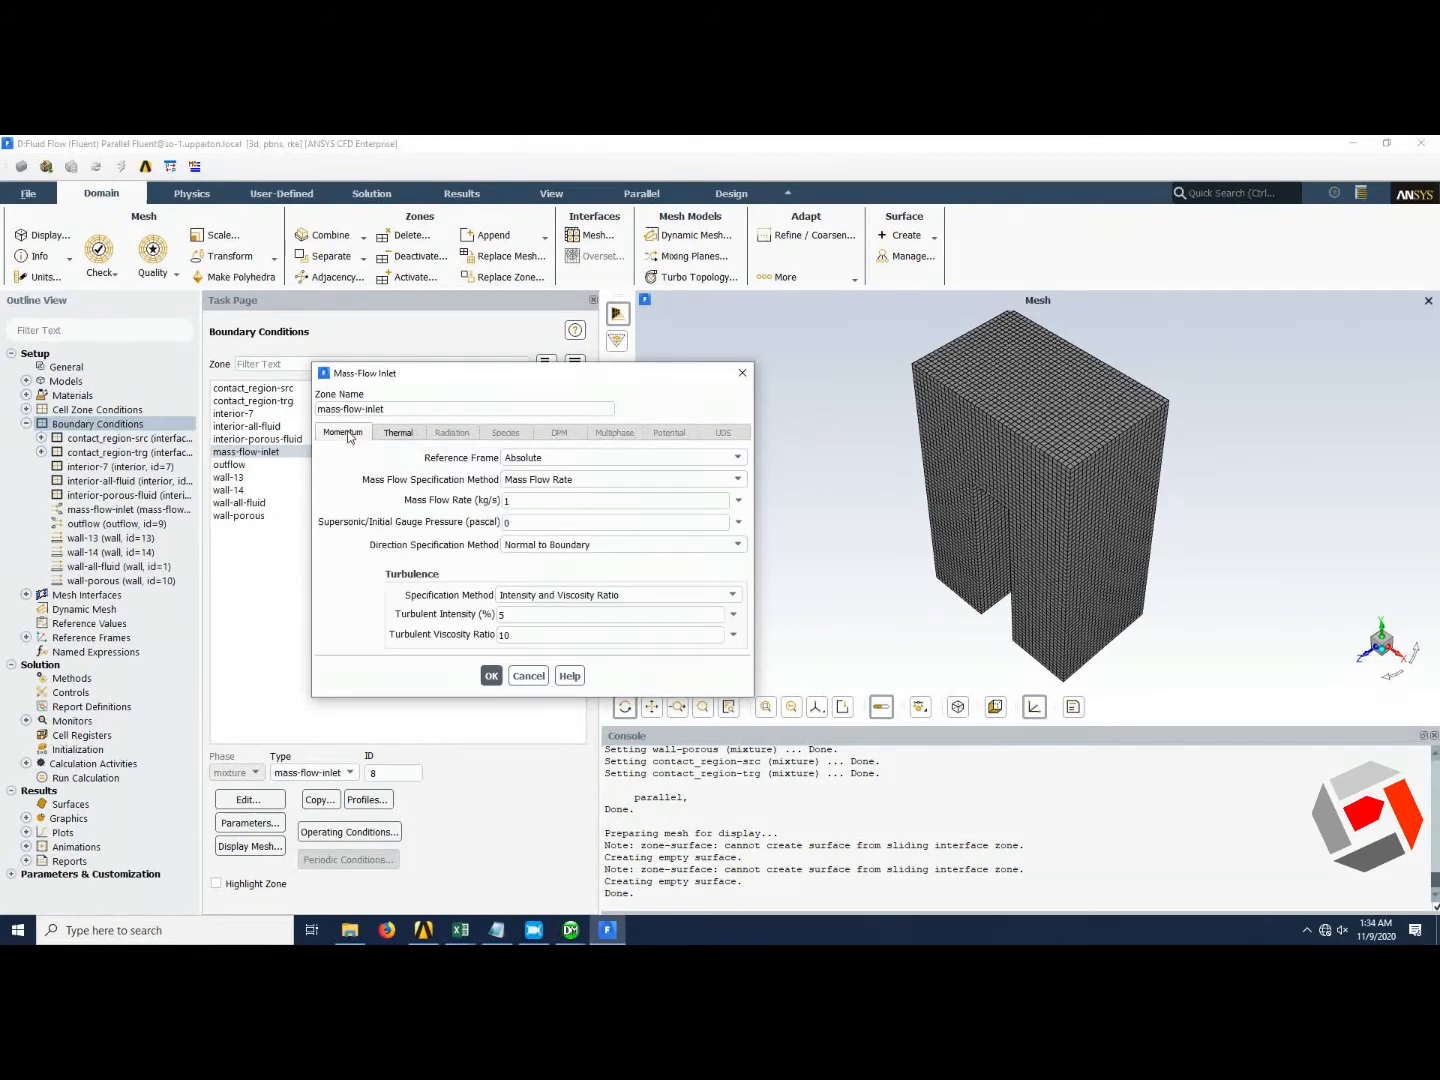
double_click(514, 499)
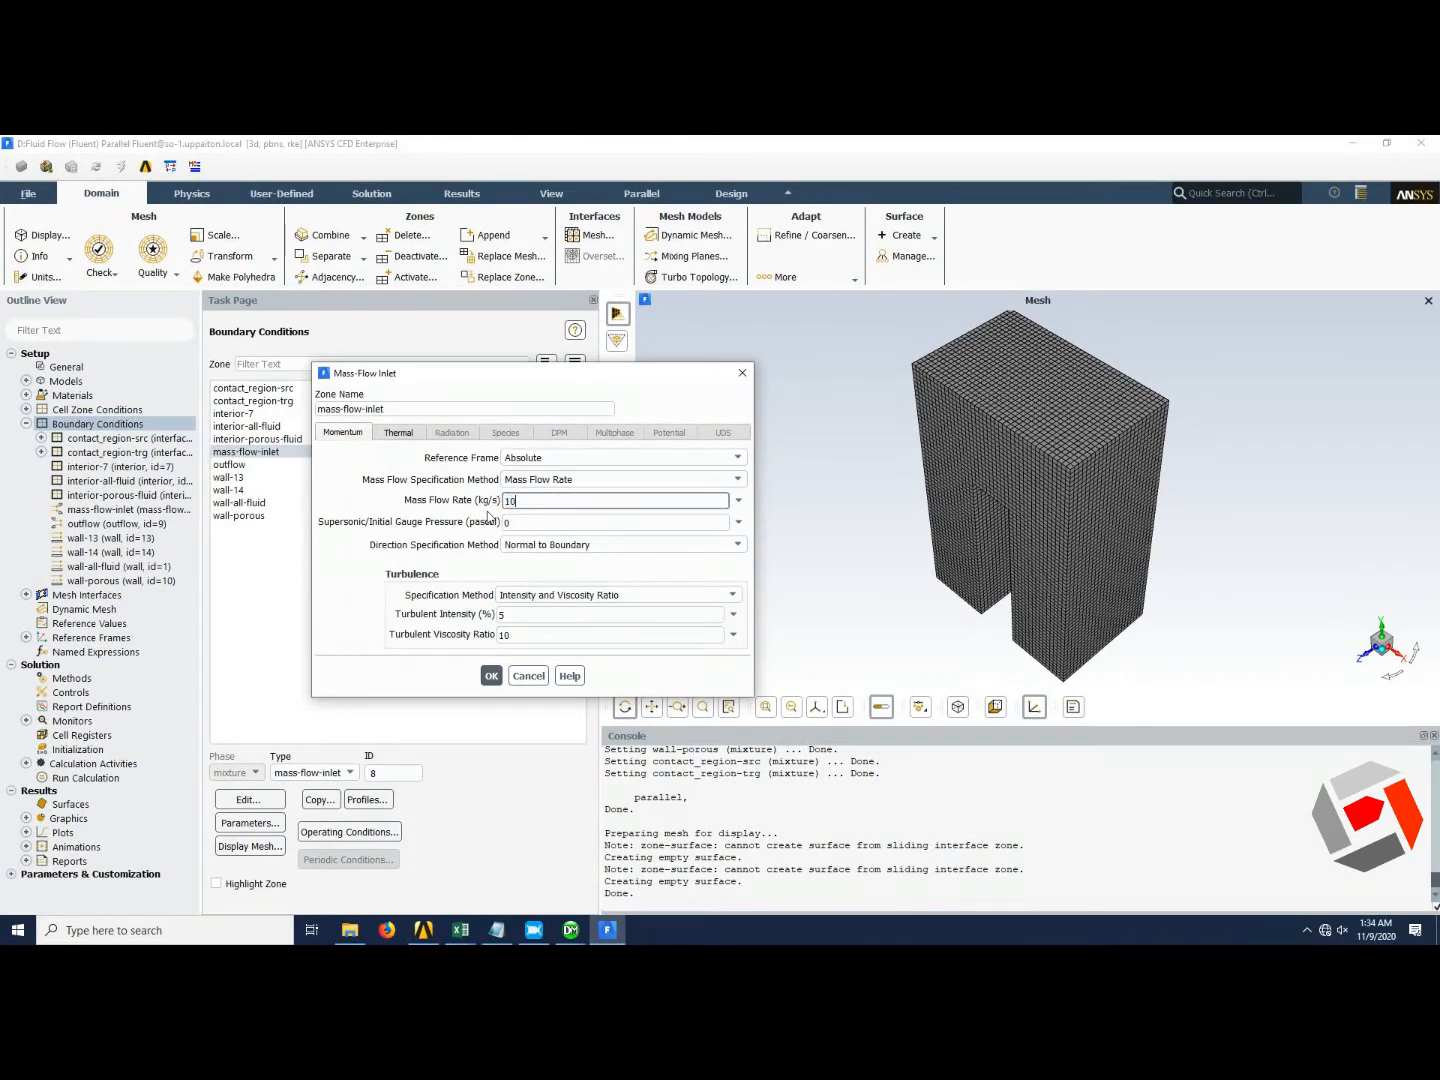
text(10)
click(490, 676)
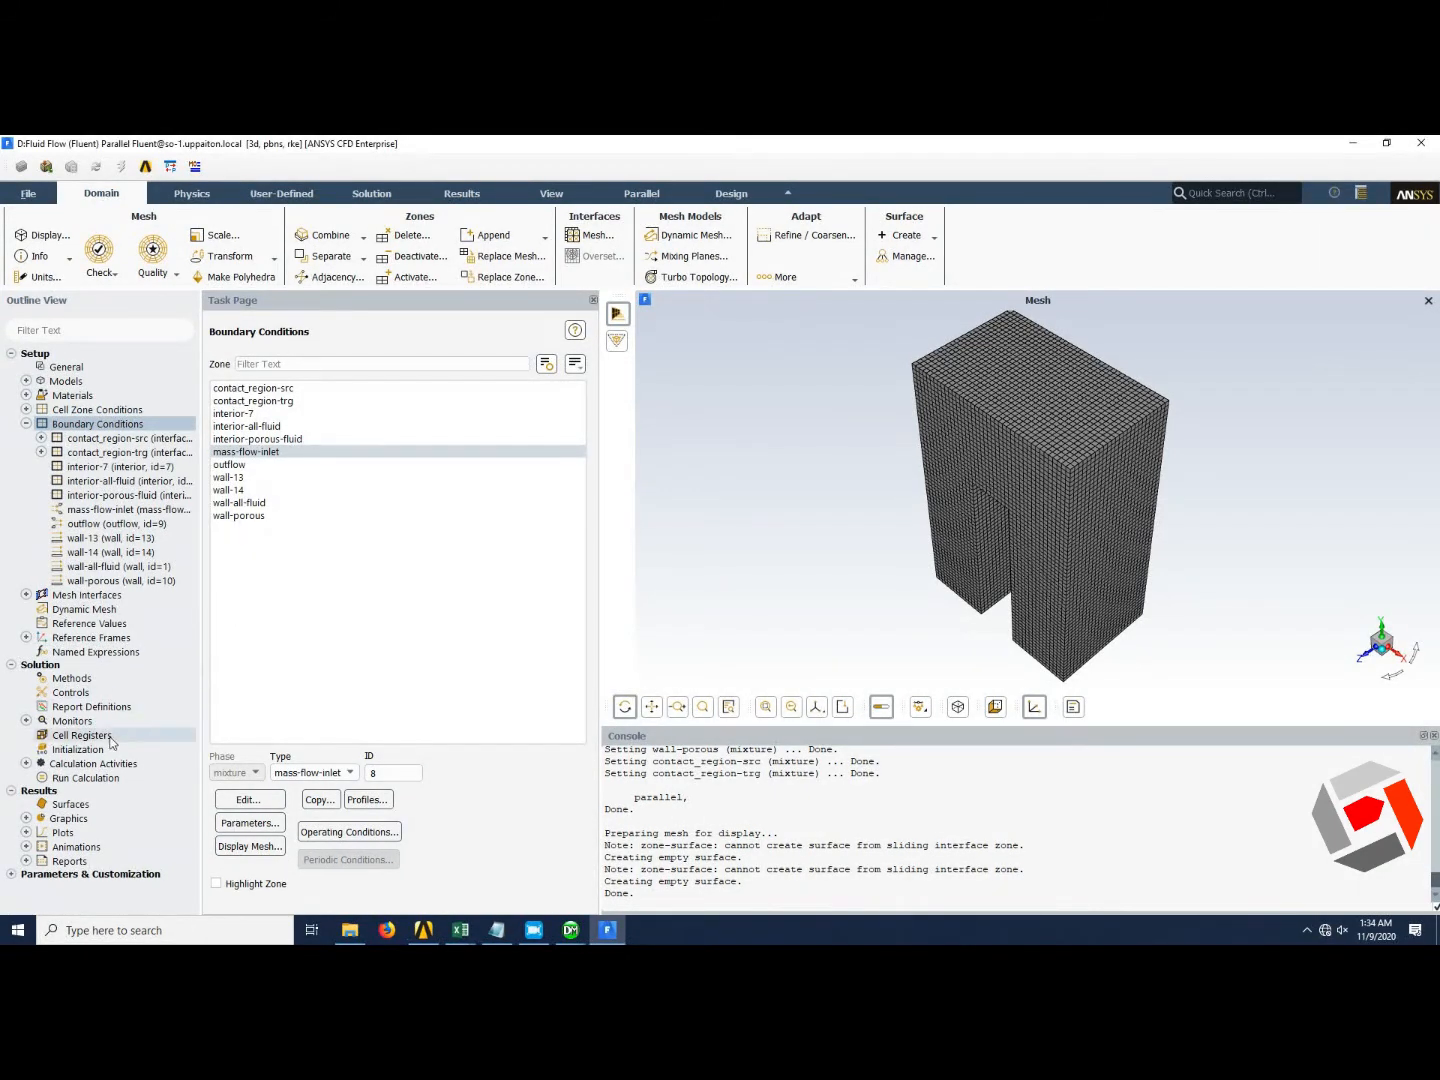
Set the pressure-velocity coupling scheme in the solution methods to SIMPLE.
click(80, 682)
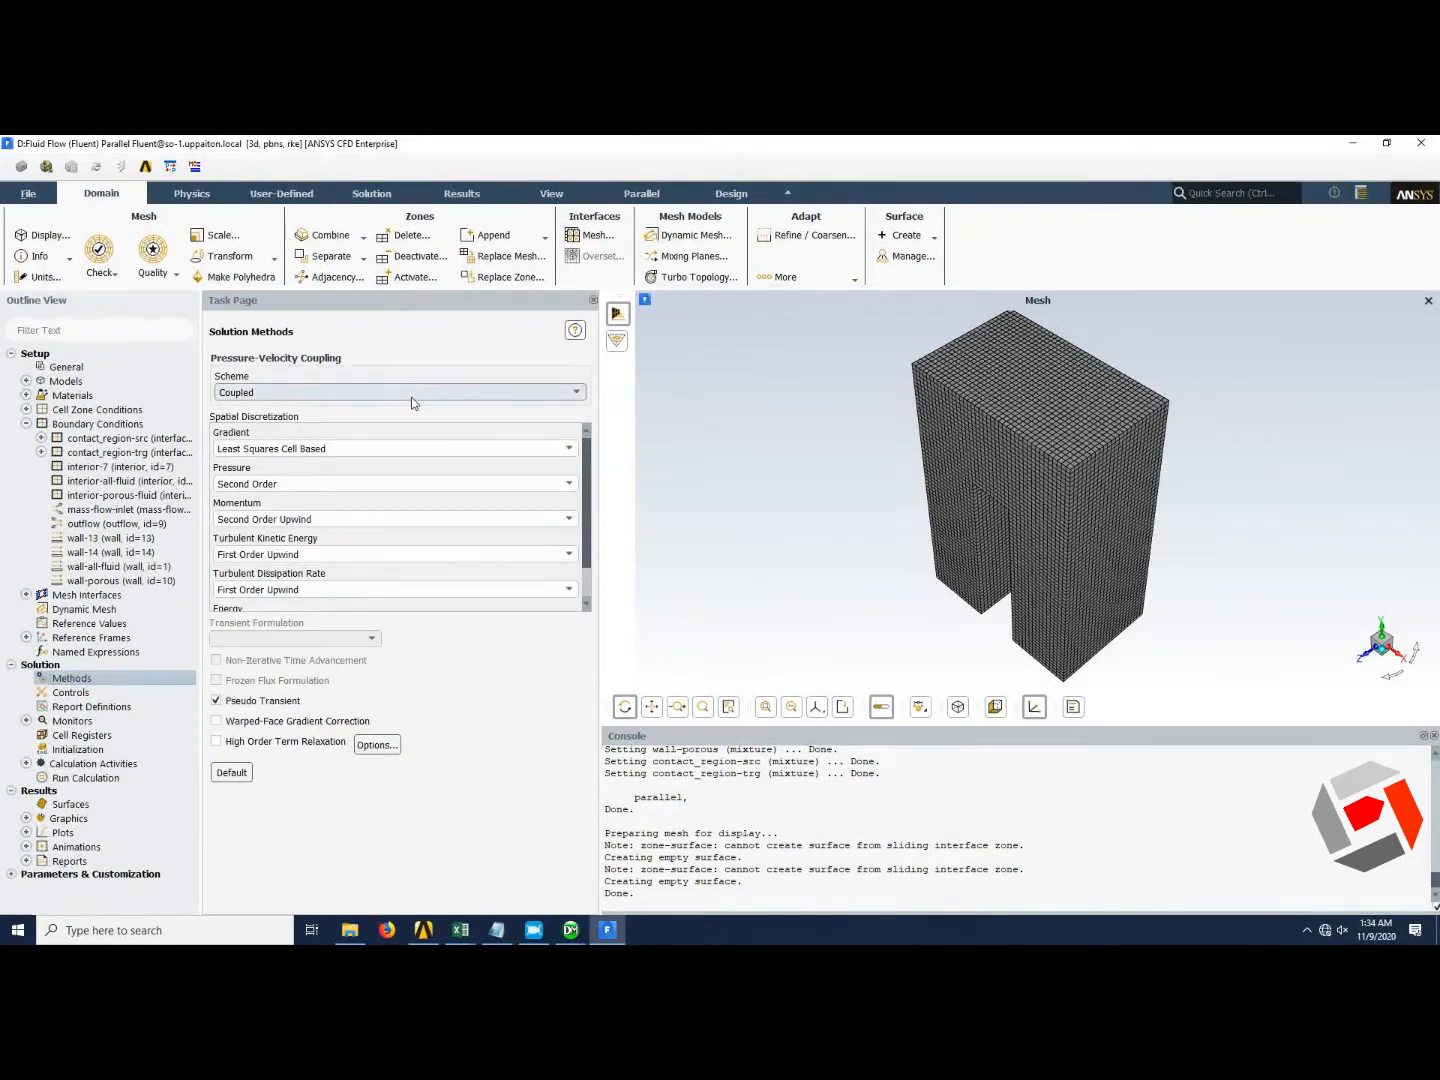
click(410, 398)
click(356, 406)
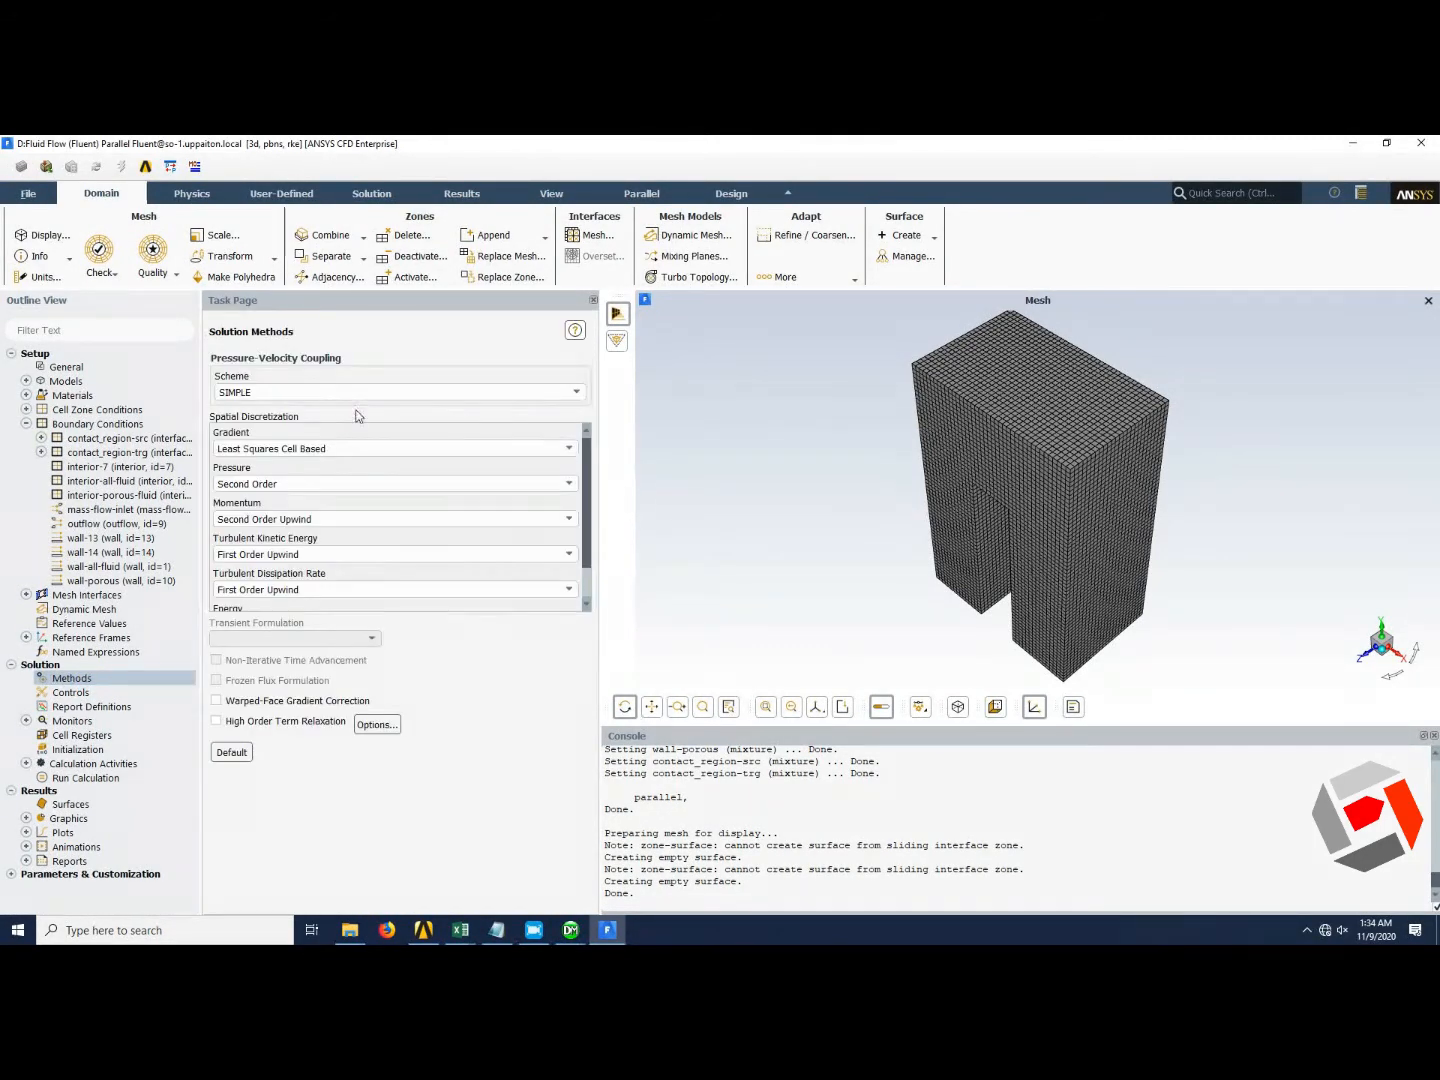
Initialize the solution with Hybrid Initialization and run the calculation for 10 iterations.
click(90, 752)
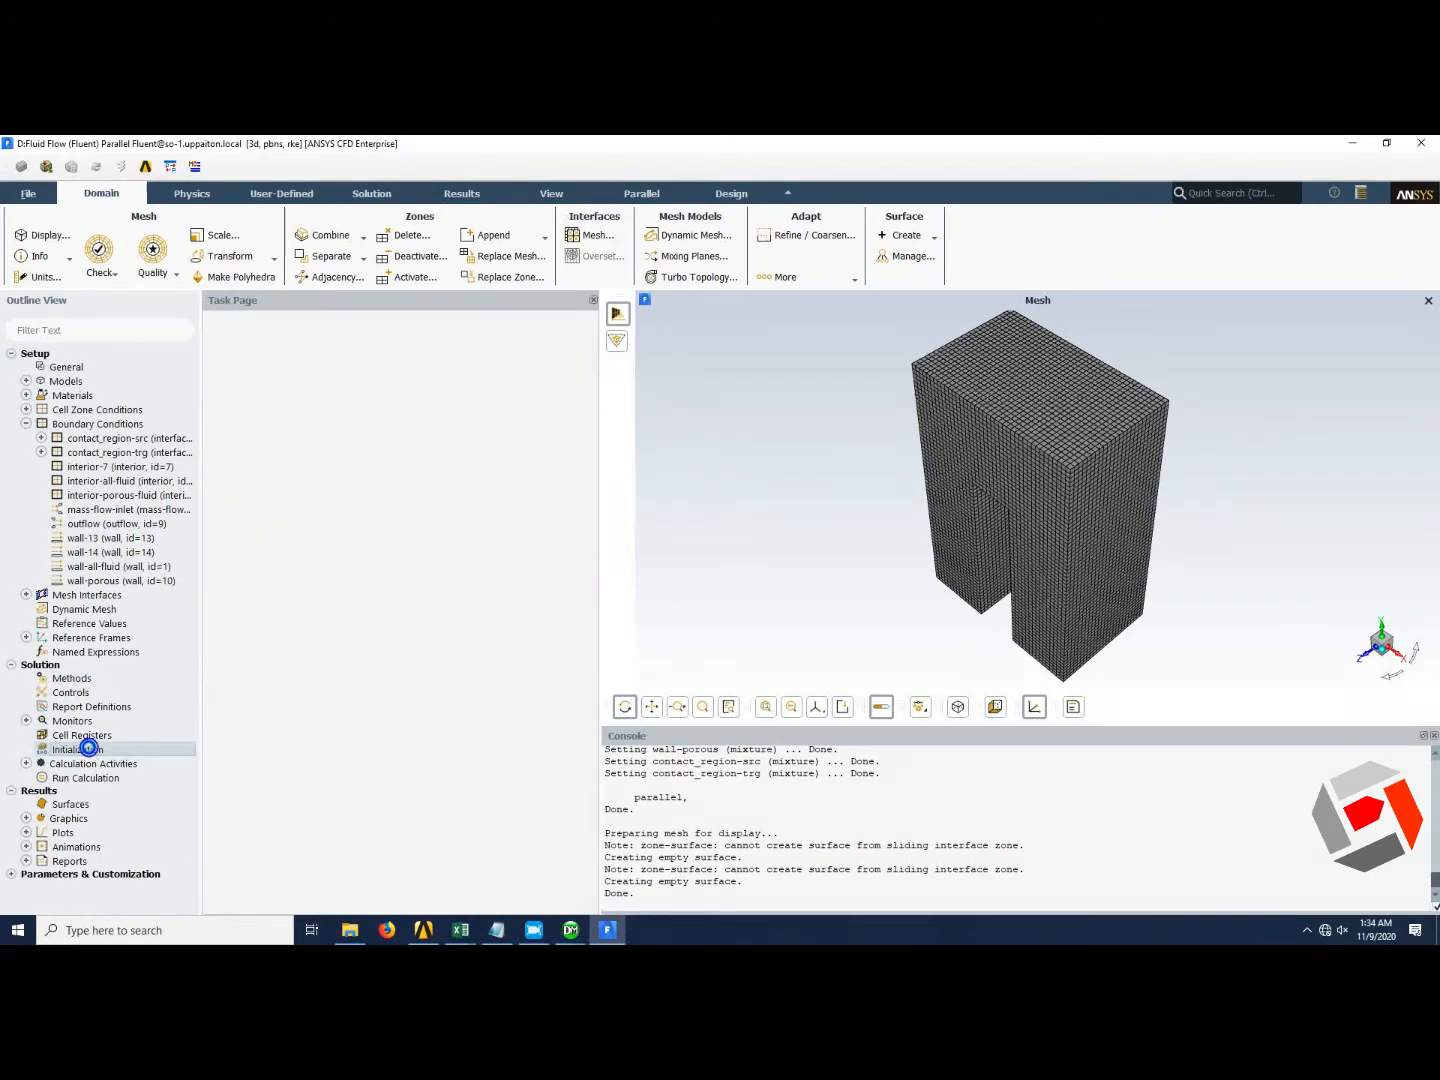
click(311, 424)
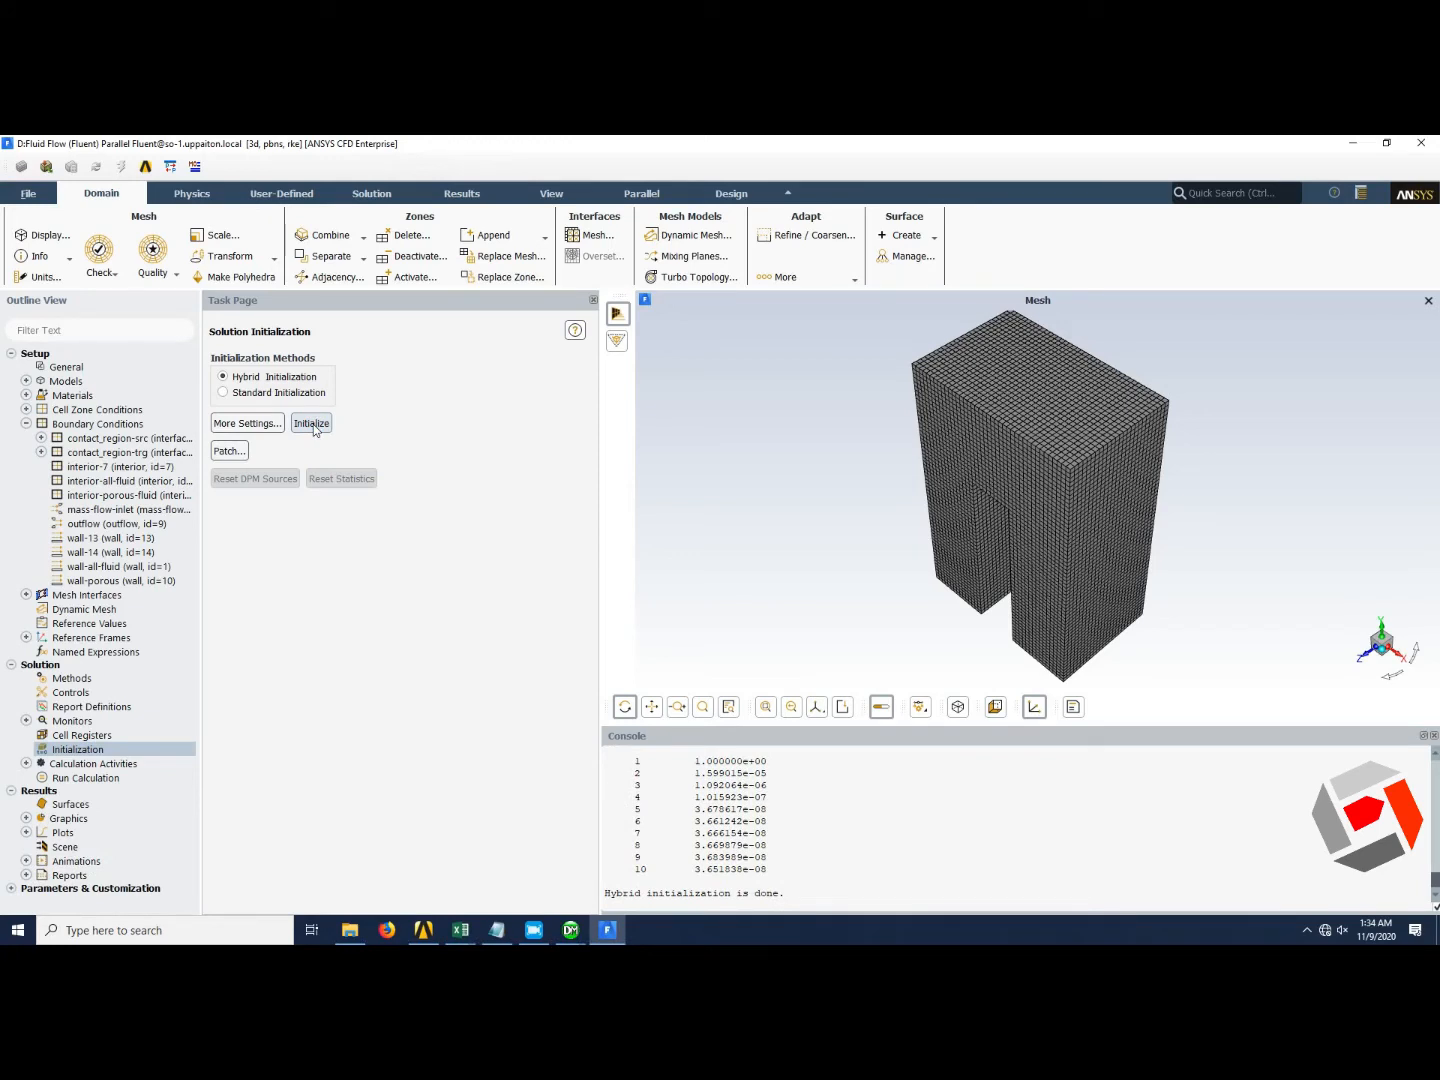
click(97, 778)
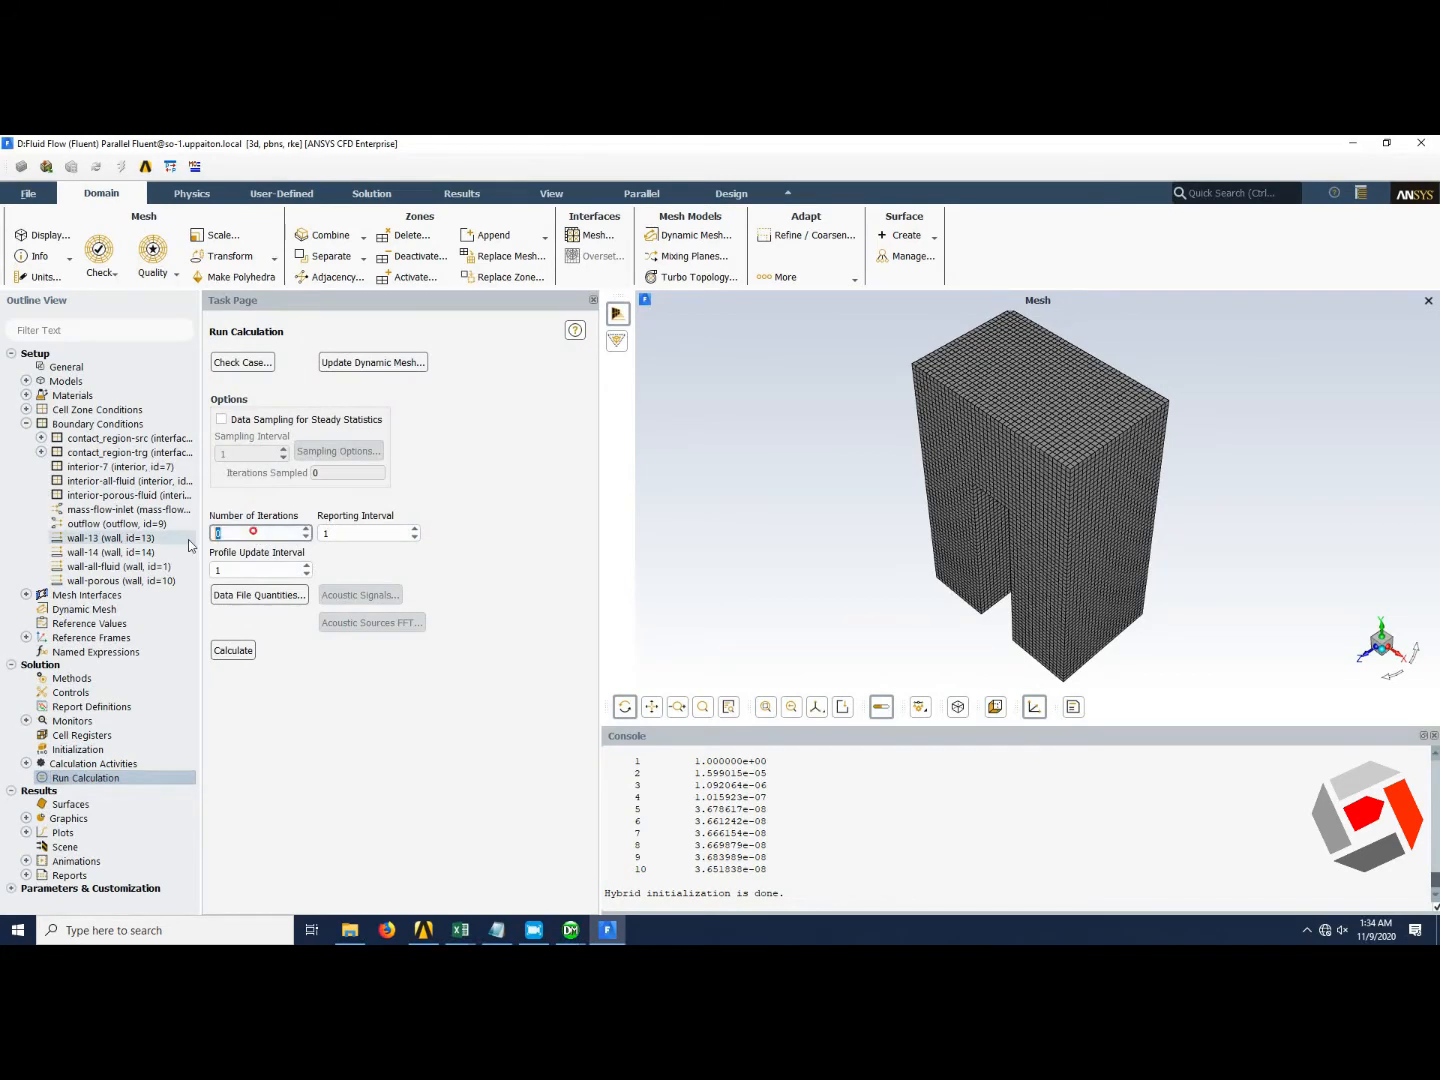
text(10)
click(233, 652)
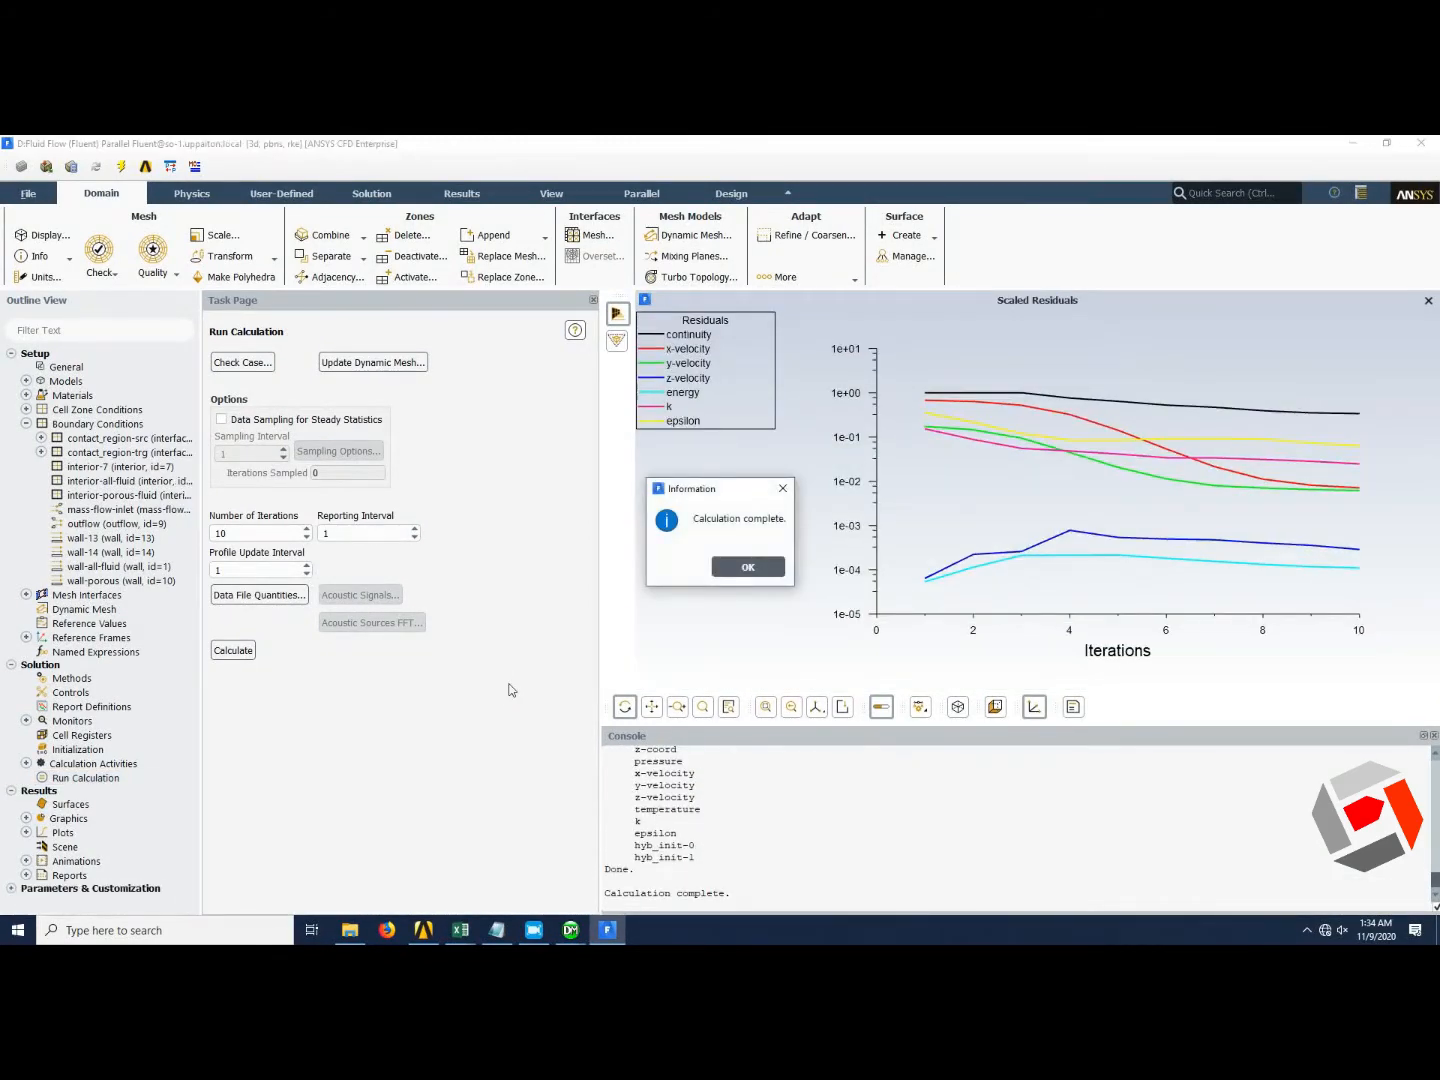
click(748, 566)
Run the calculation for another 100 iterations, using the settings changes for the current calculation only.
click(240, 537)
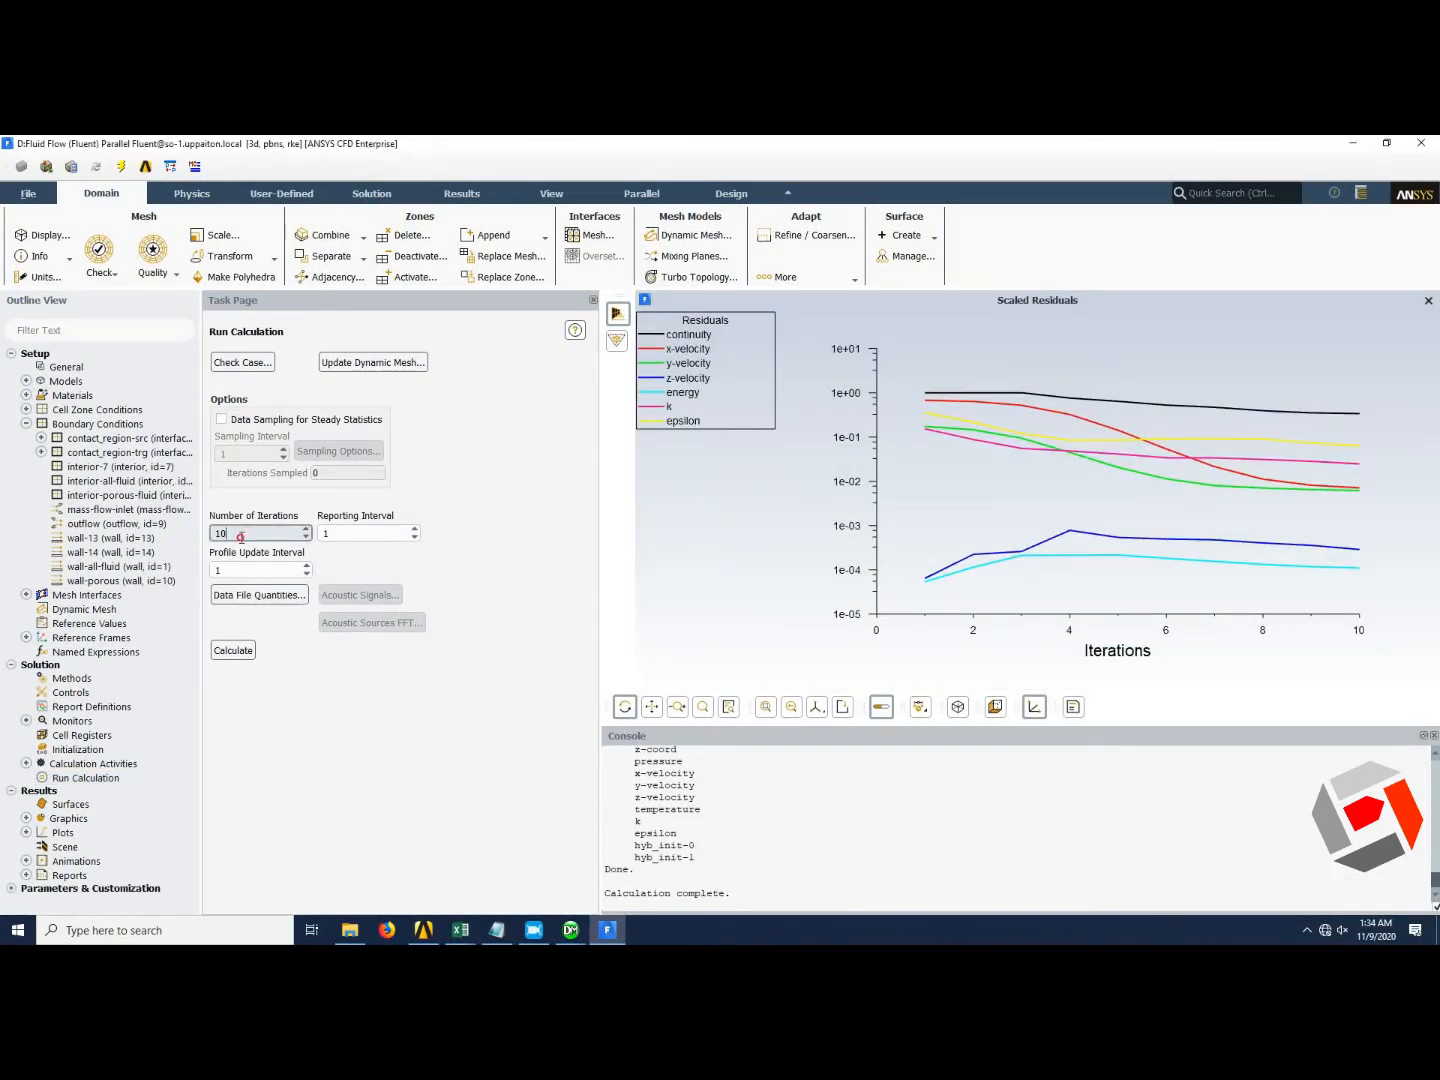
click(233, 650)
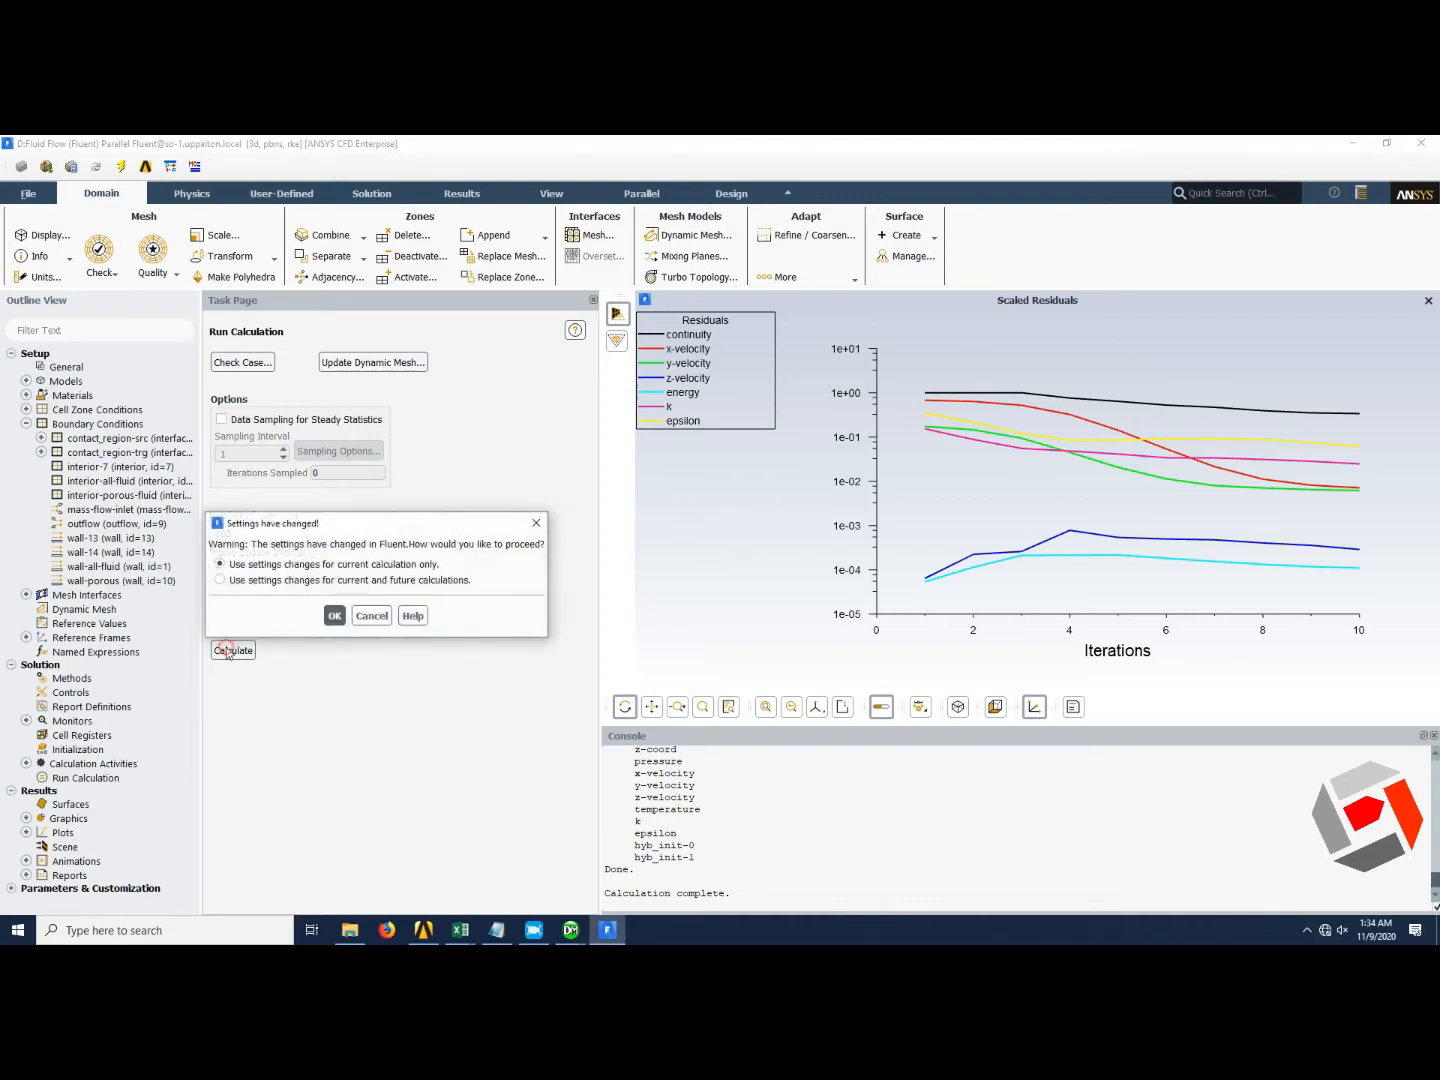
click(332, 616)
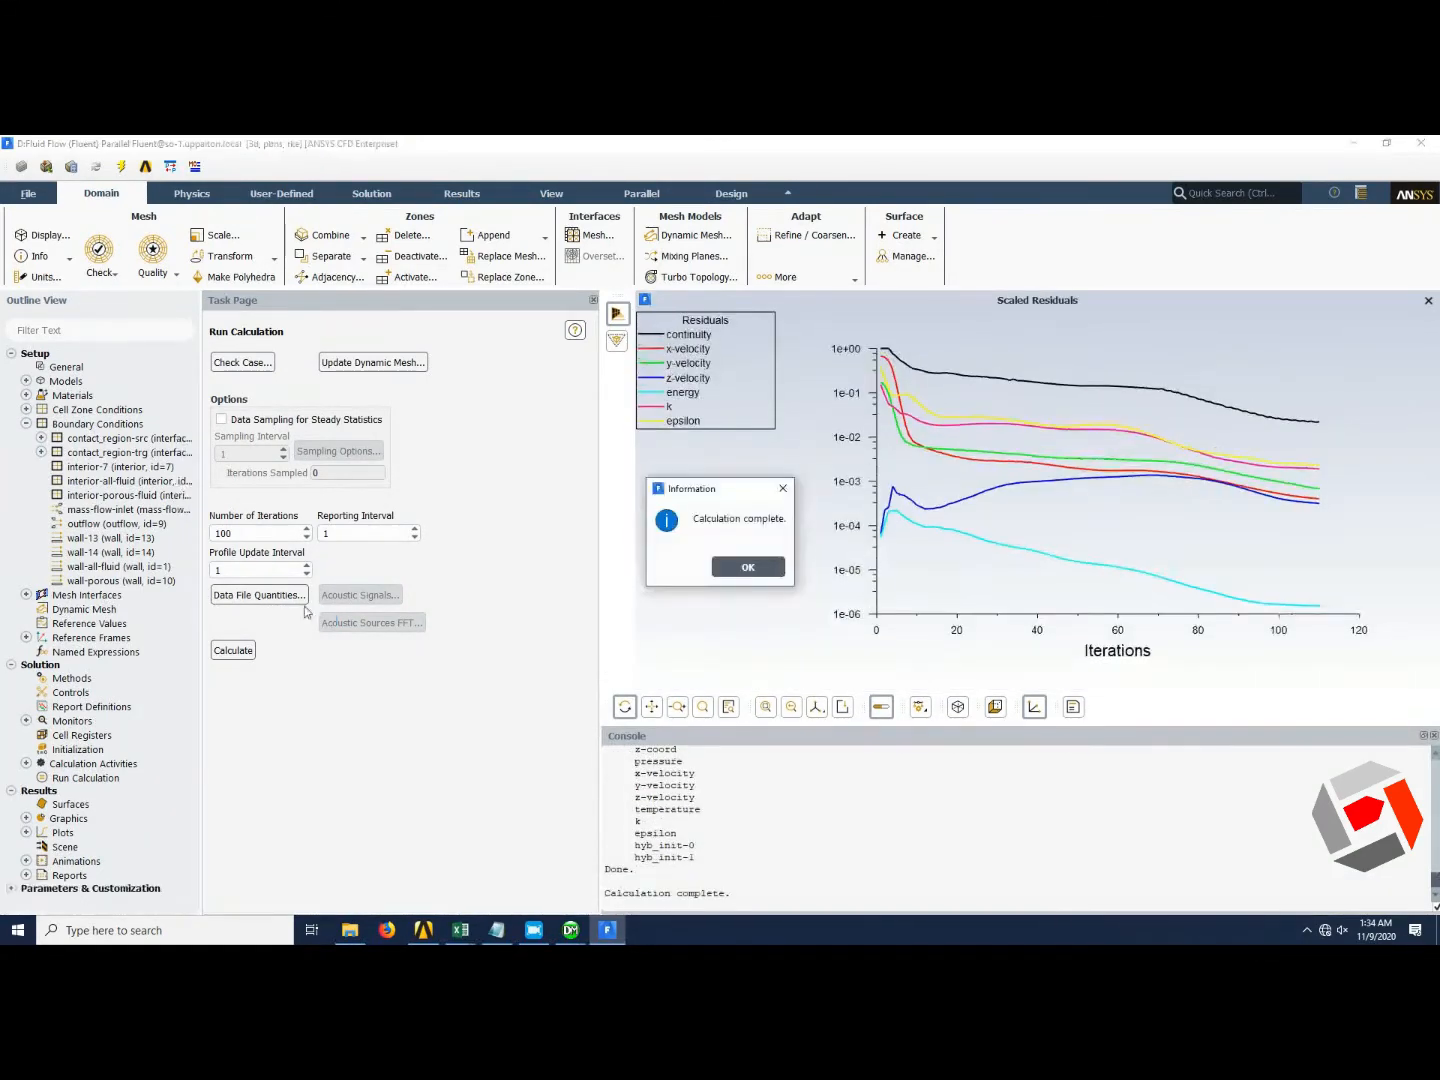
click(737, 567)
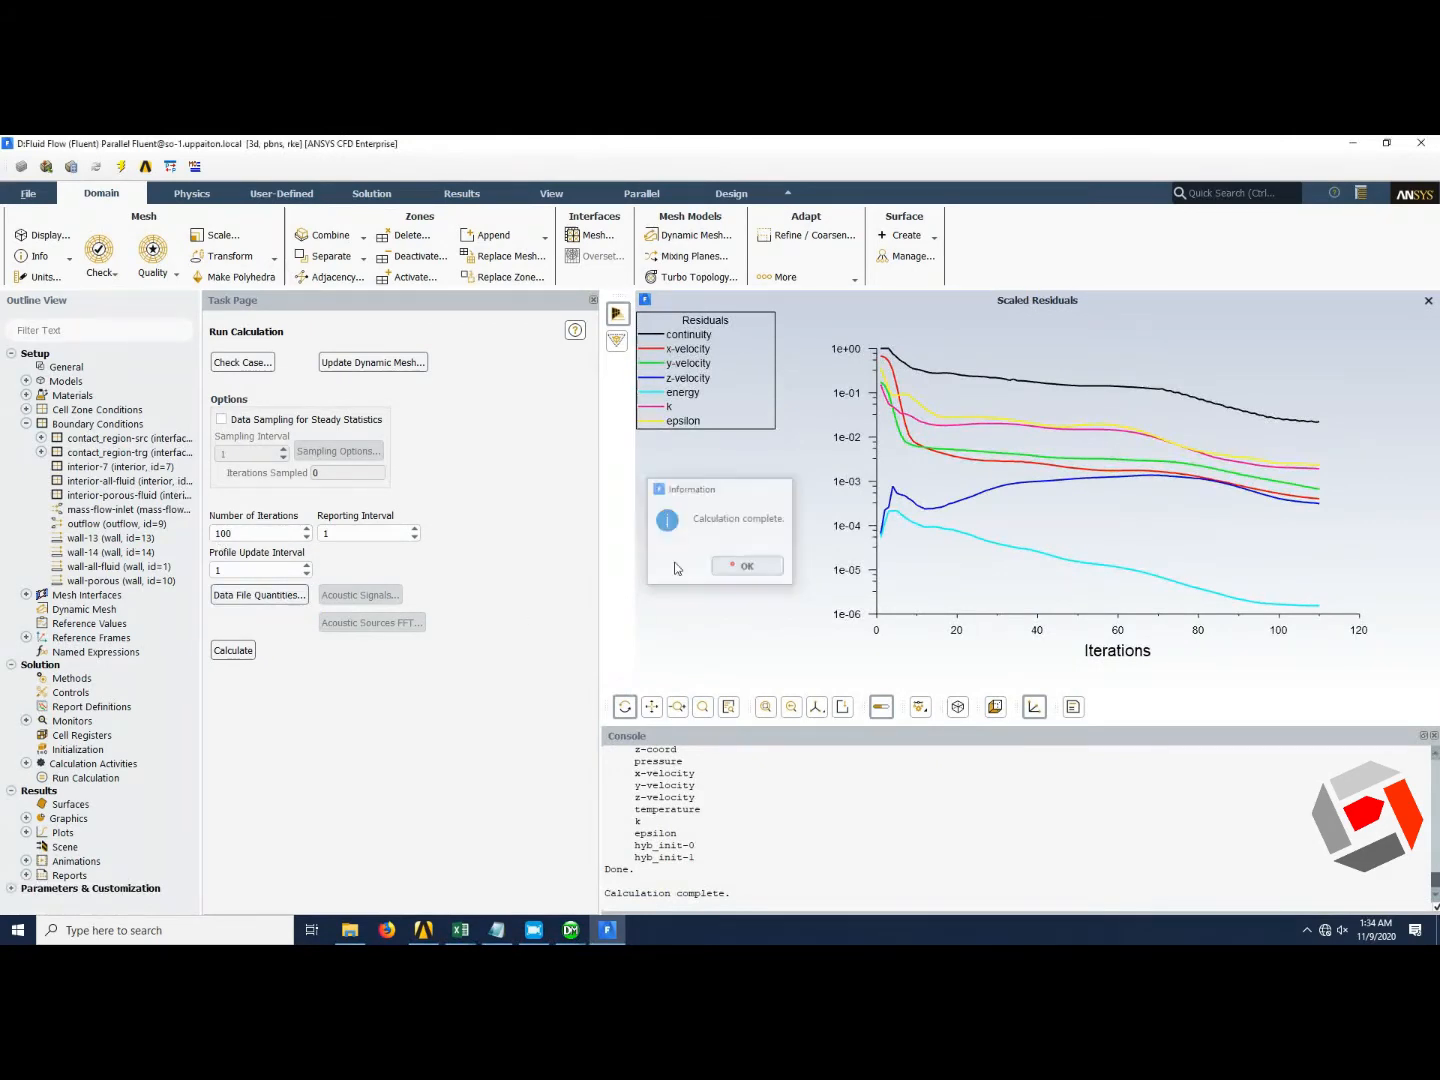
Continue the calculation with repeated further runs of 100 iterations each.
click(238, 537)
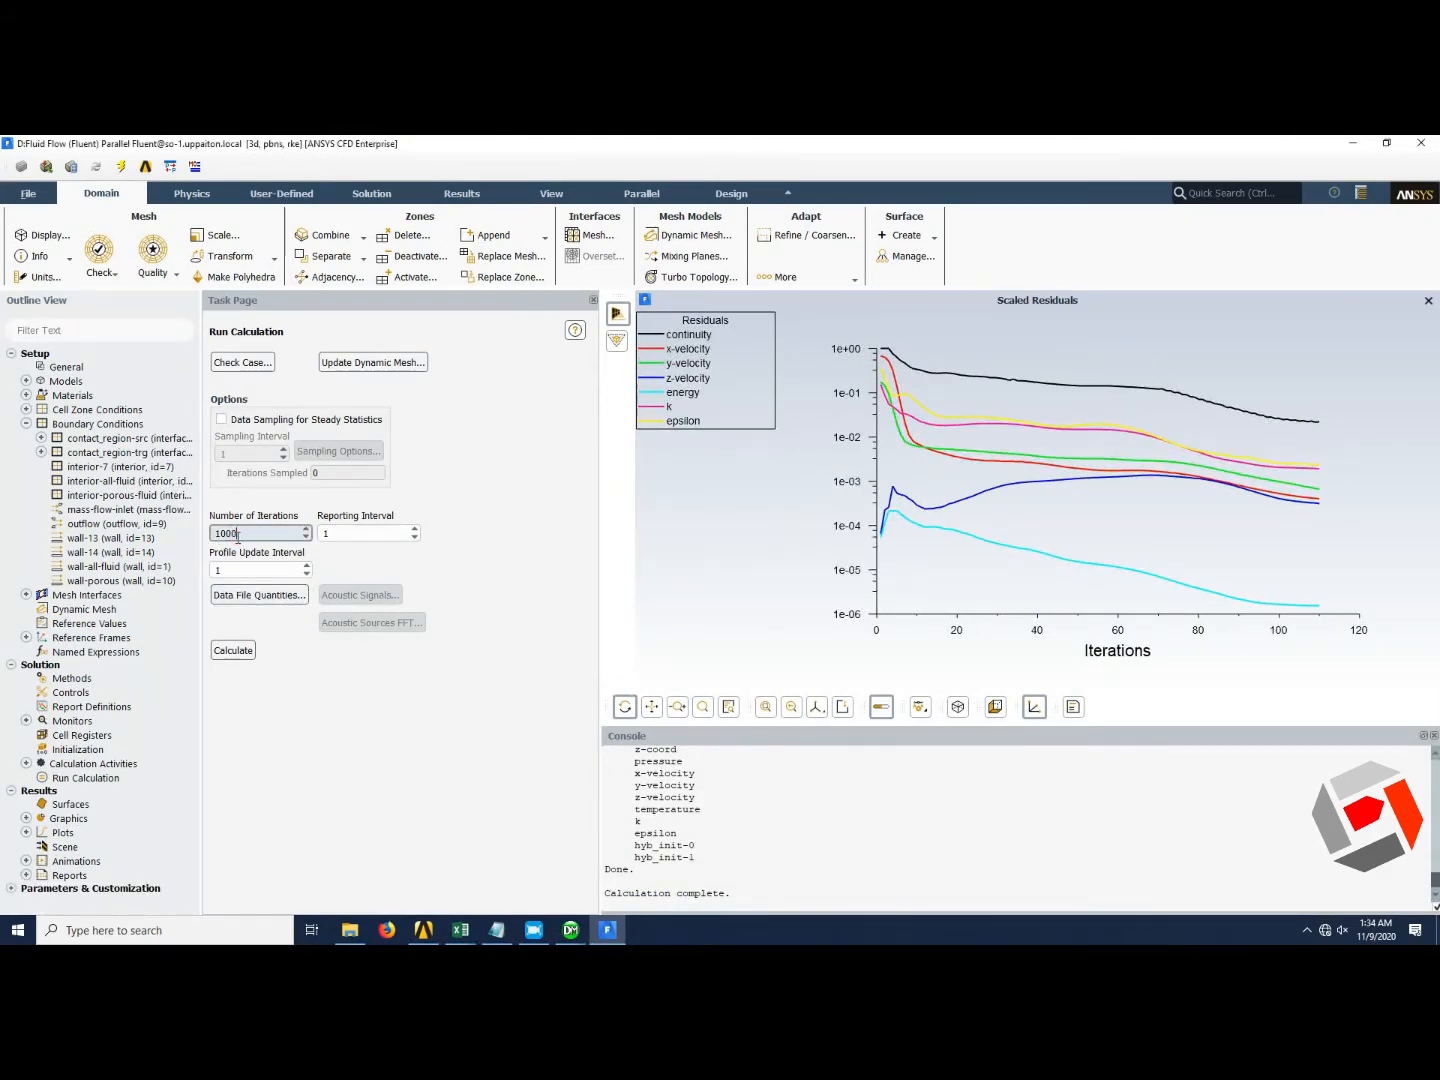
click(233, 651)
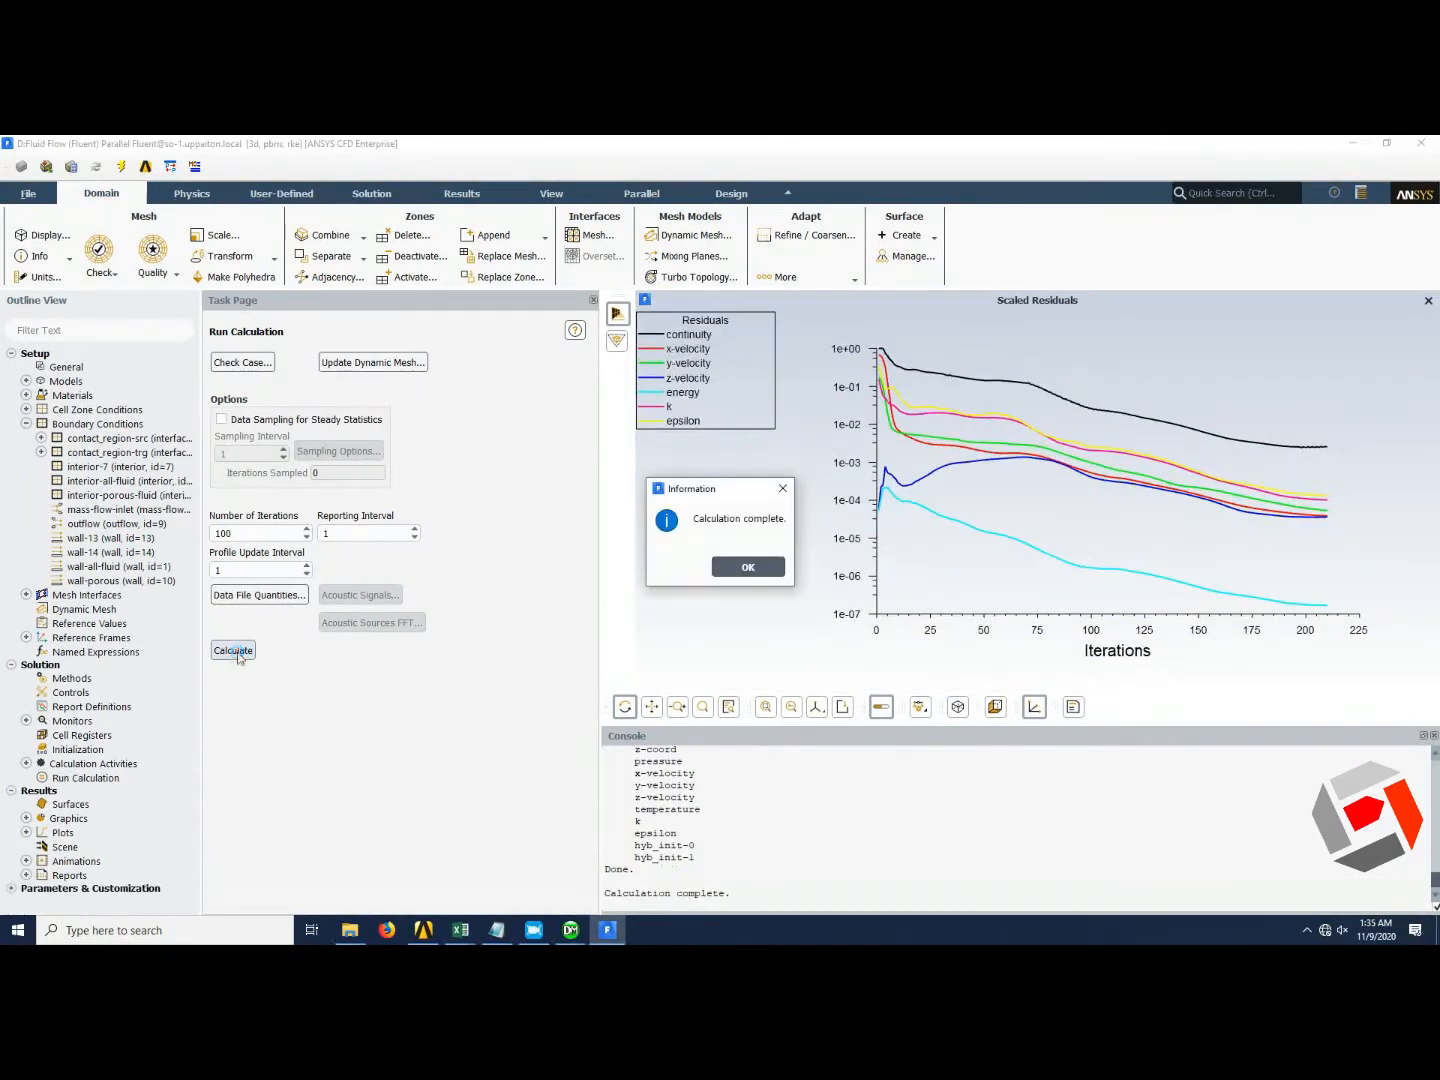
click(763, 567)
click(244, 653)
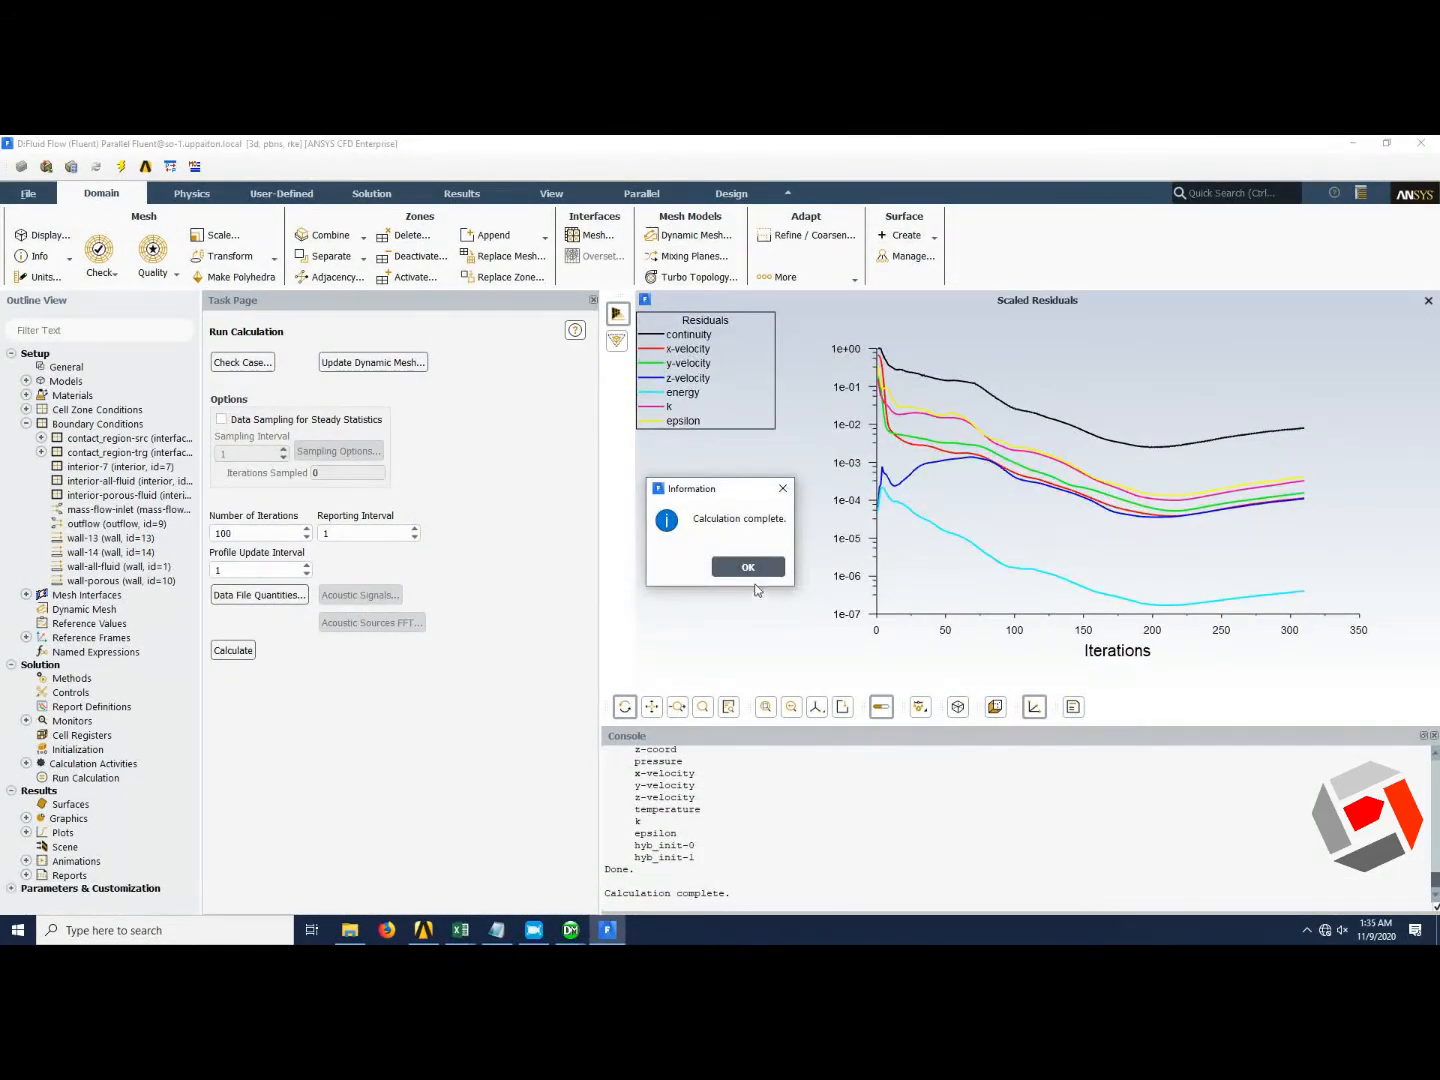
click(750, 572)
click(234, 650)
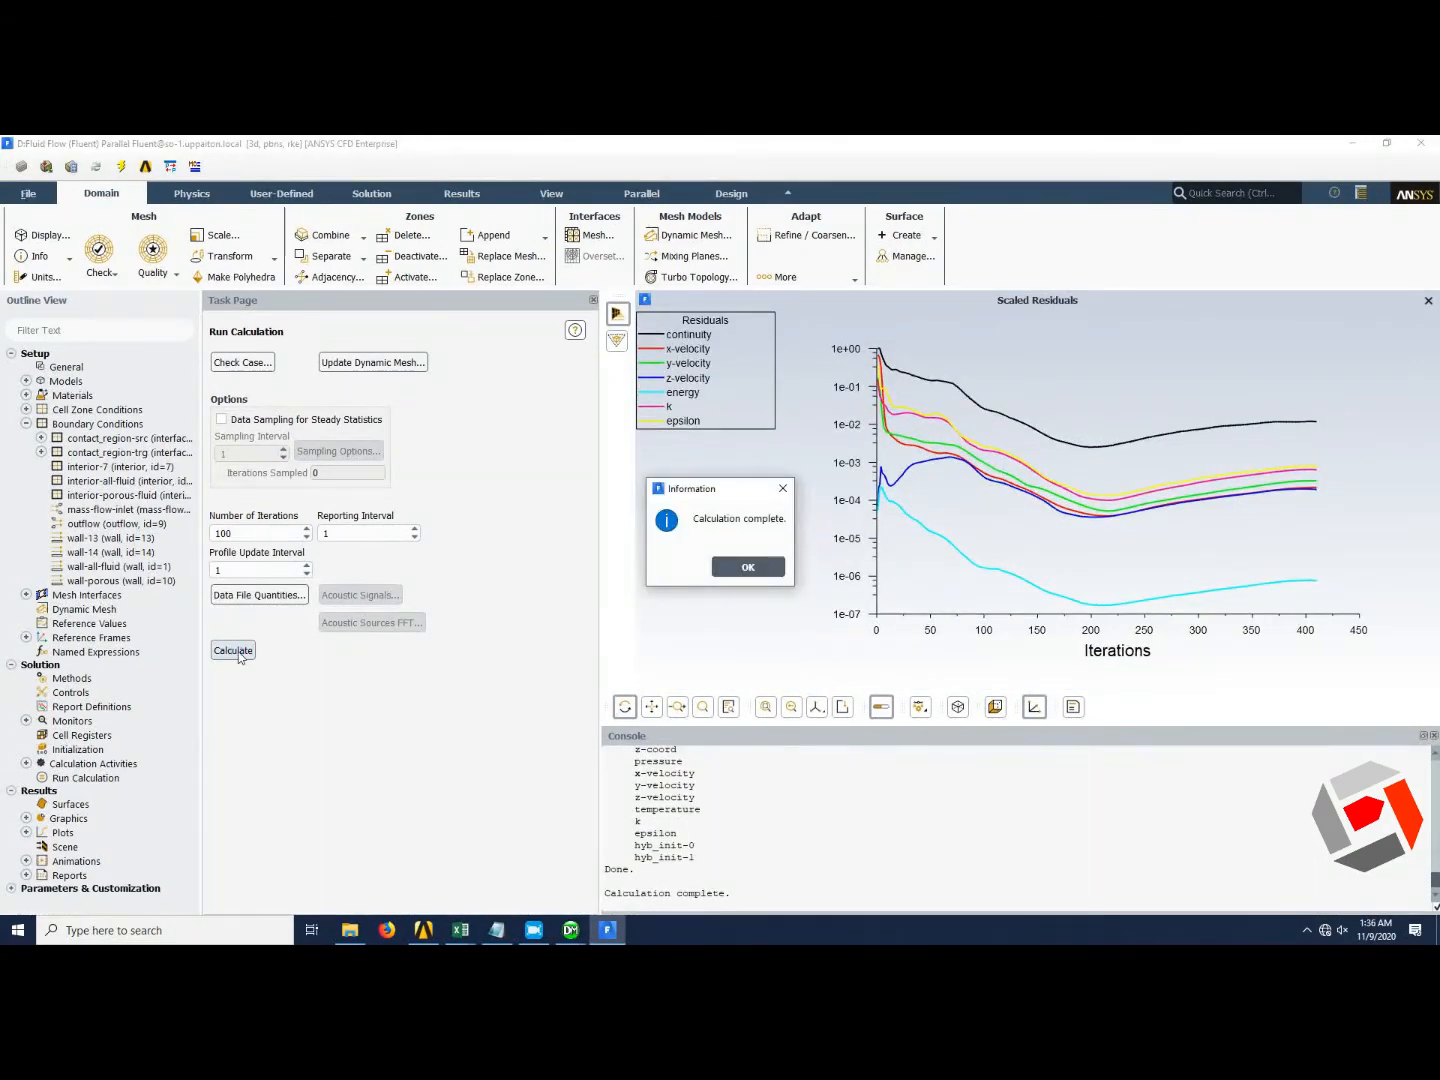
click(748, 566)
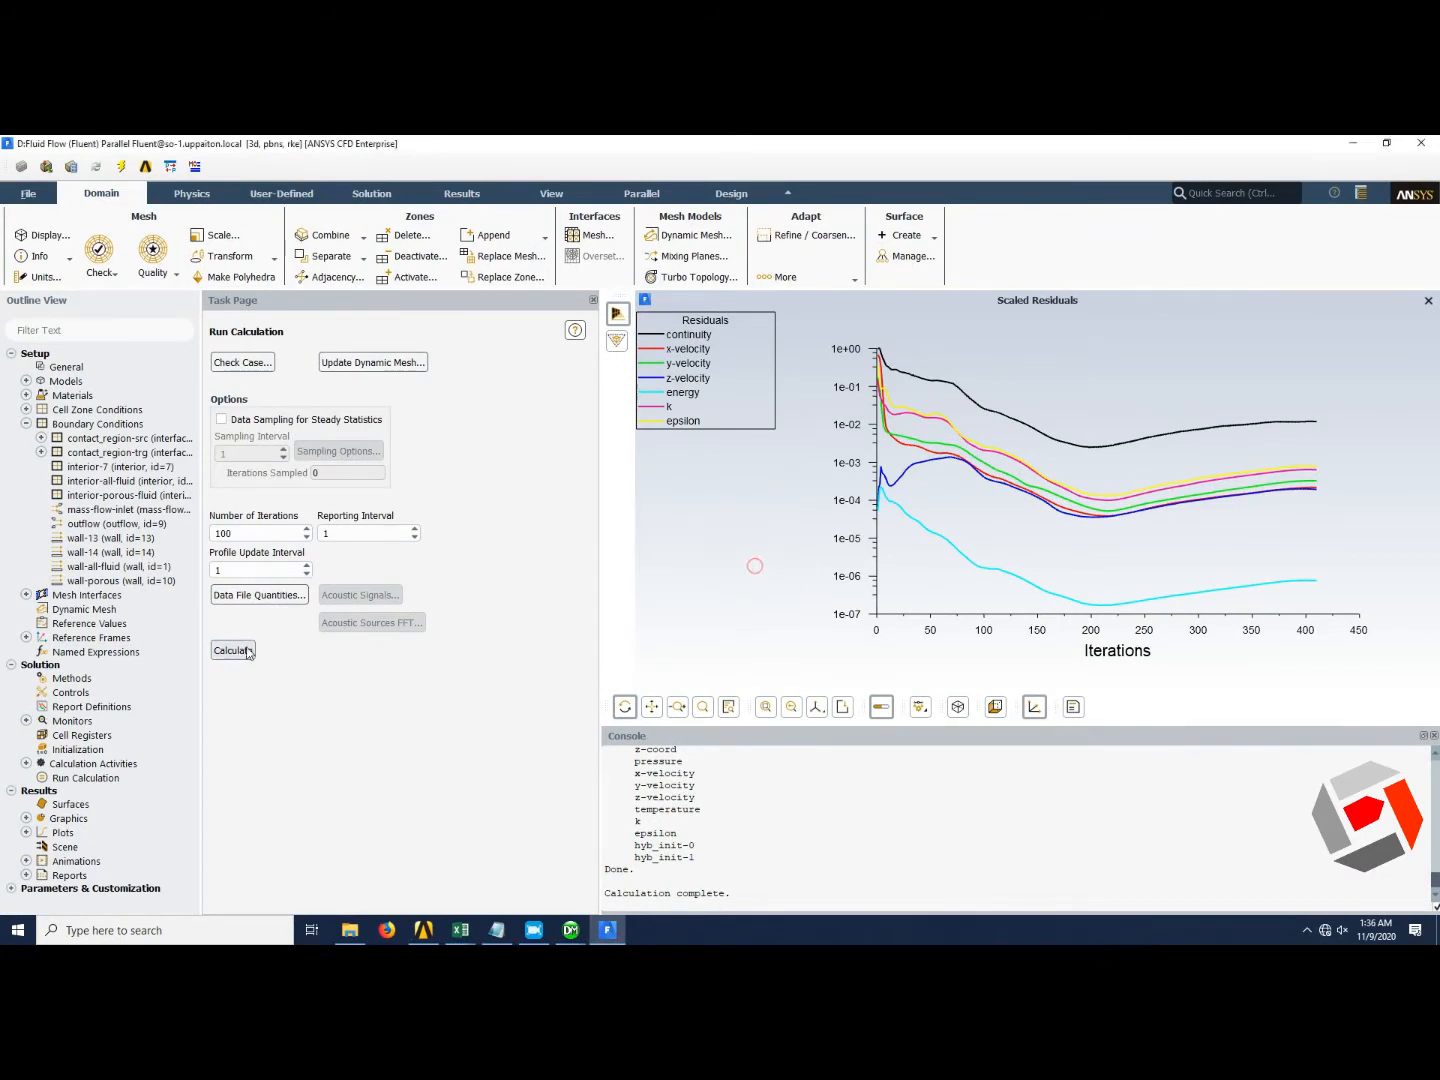
click(240, 651)
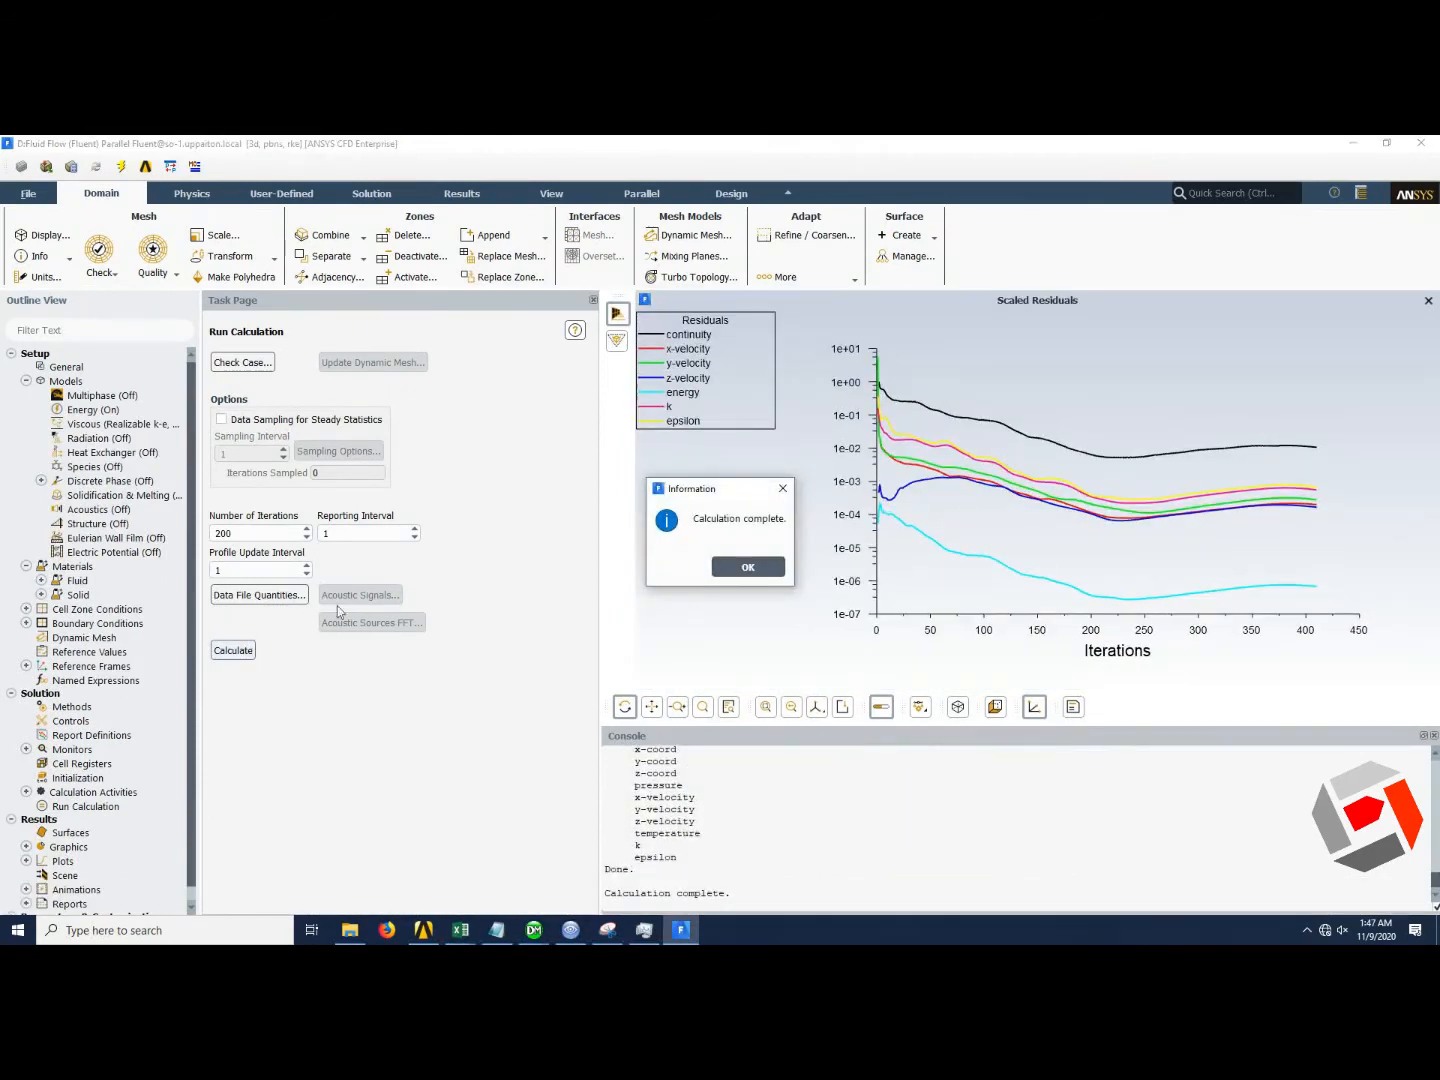
click(748, 567)
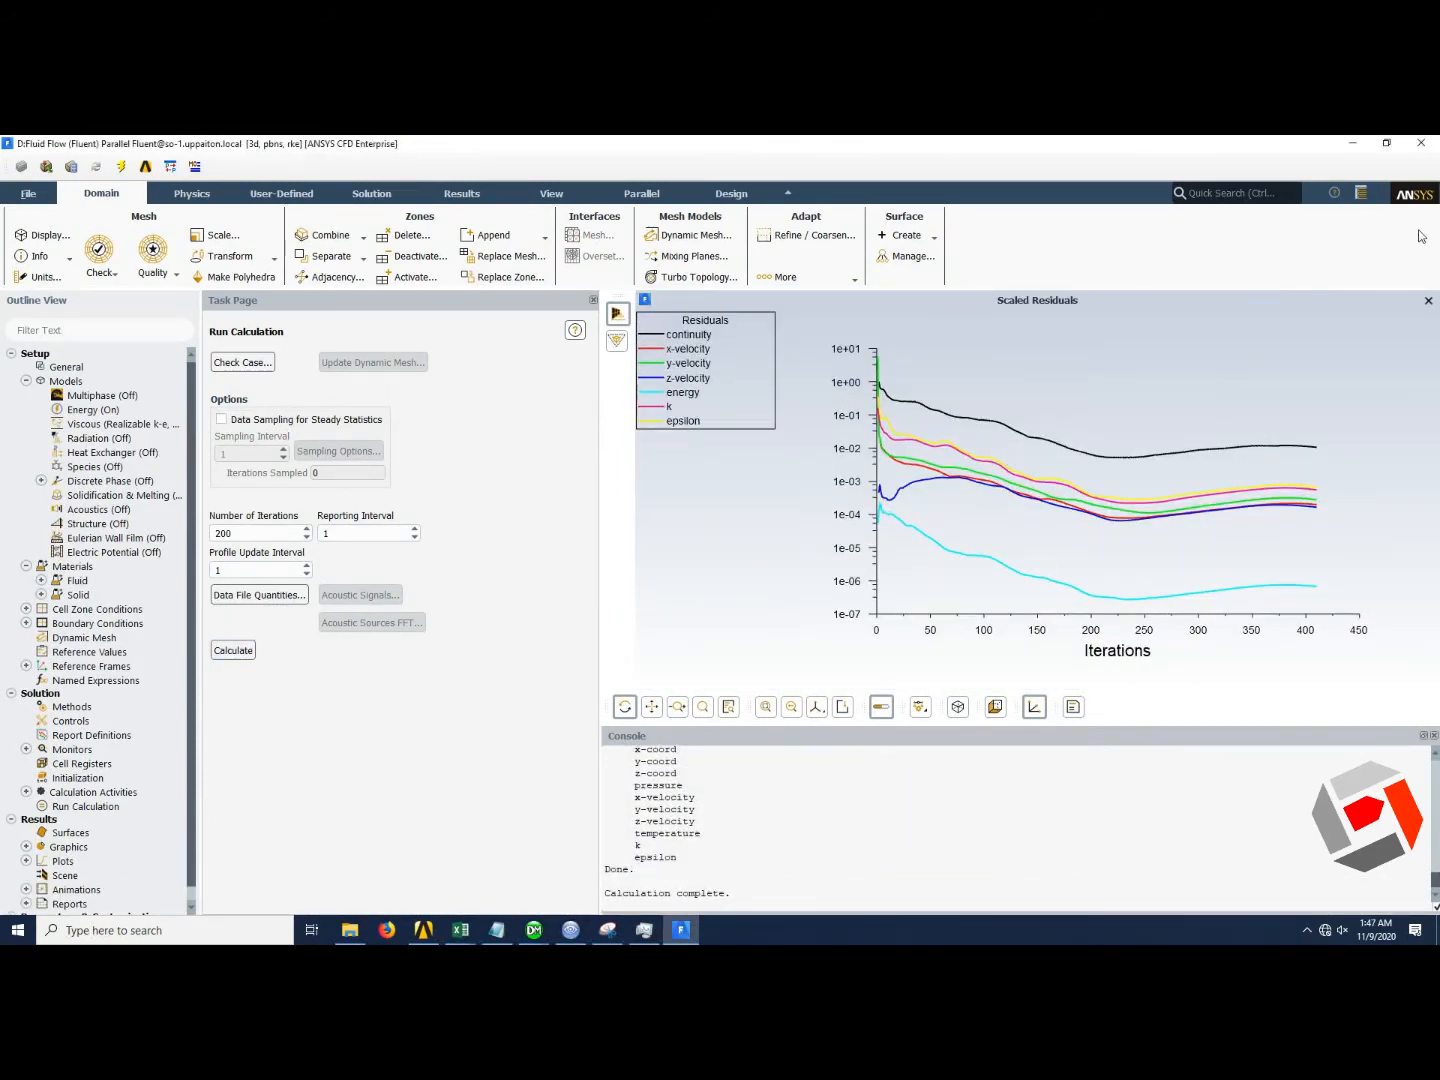
Quit Fluent and return to the Workbench project schematic.
click(1421, 143)
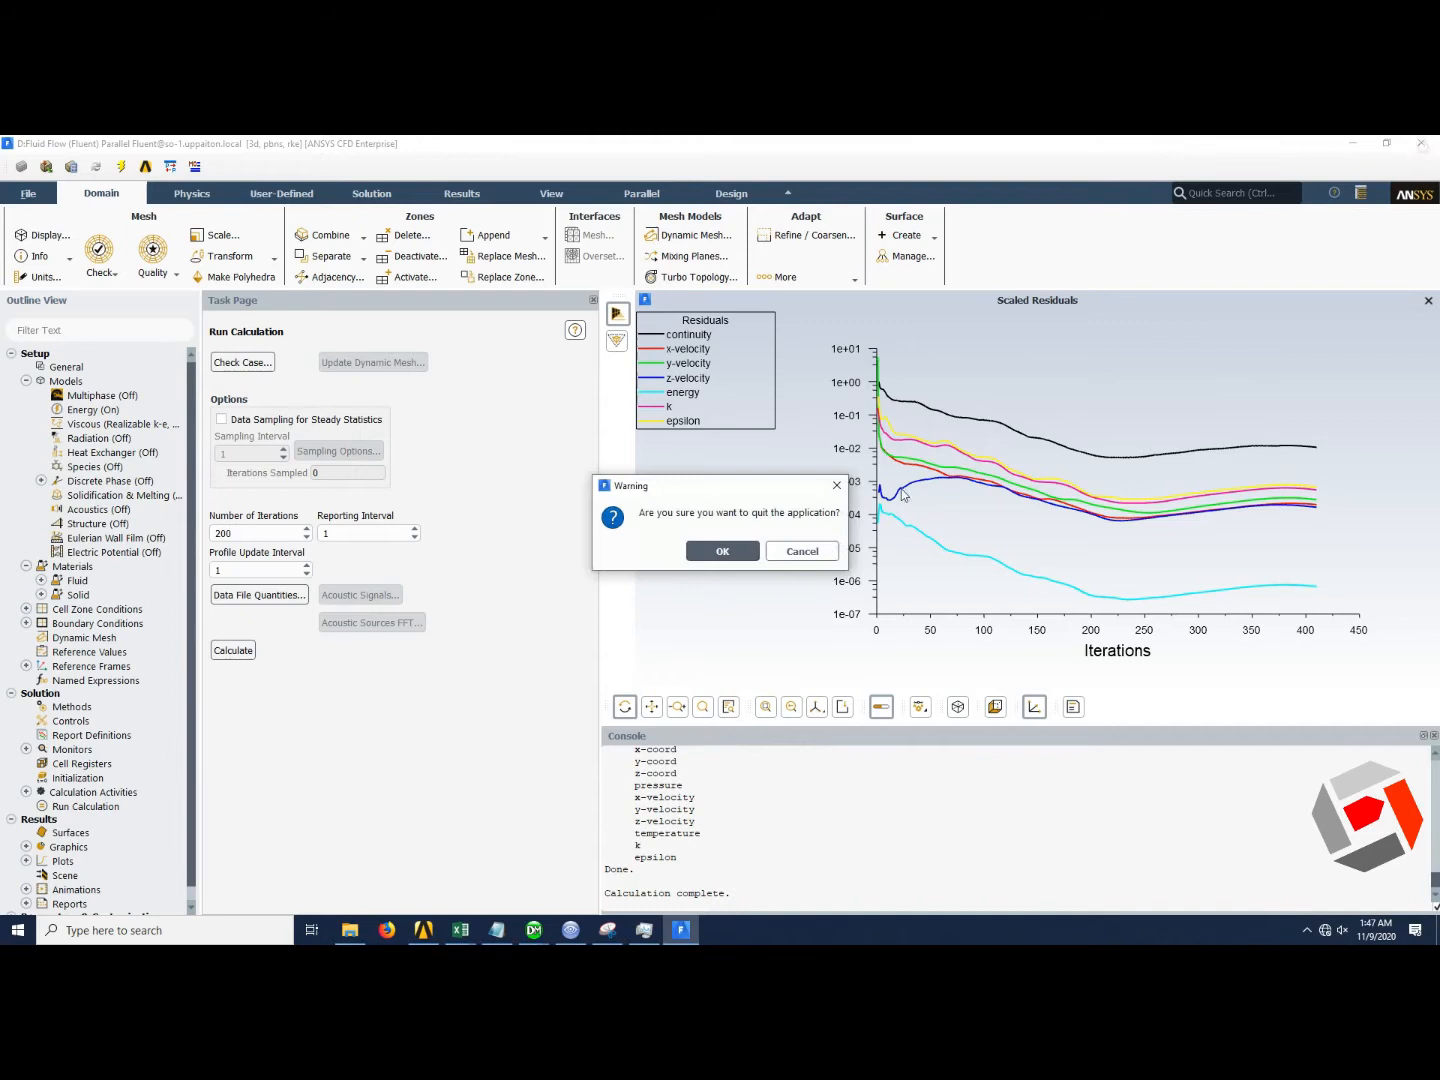
click(736, 558)
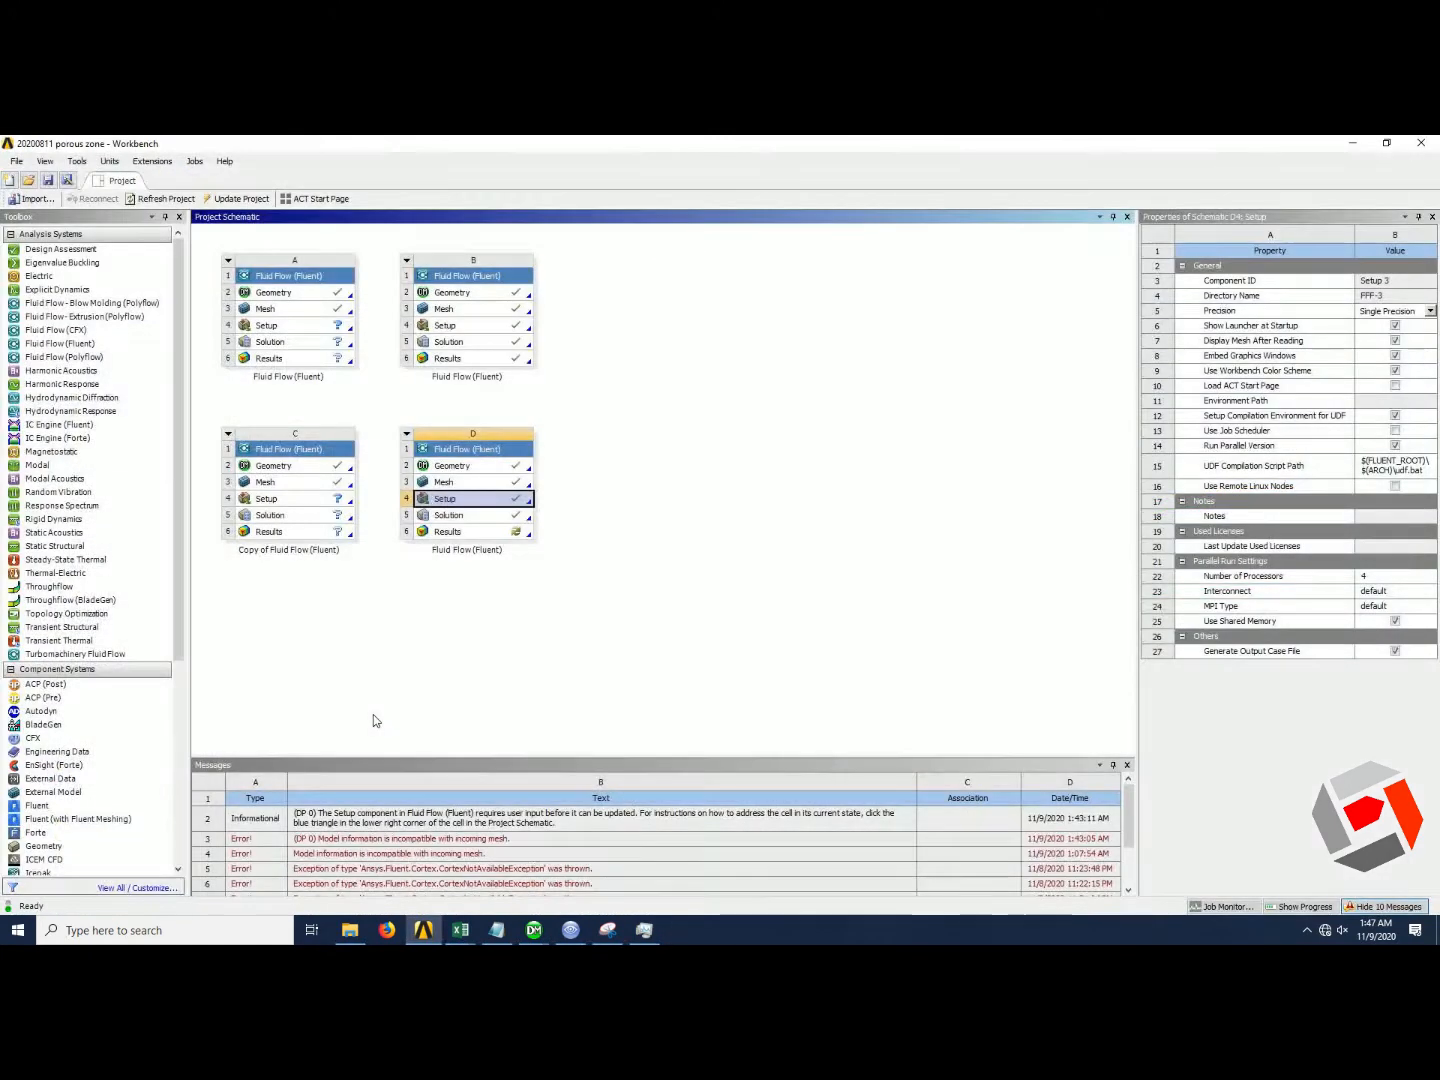
Refresh the Results cell of fluid flow system D and close the messages pane.
click(476, 536)
right_click(476, 537)
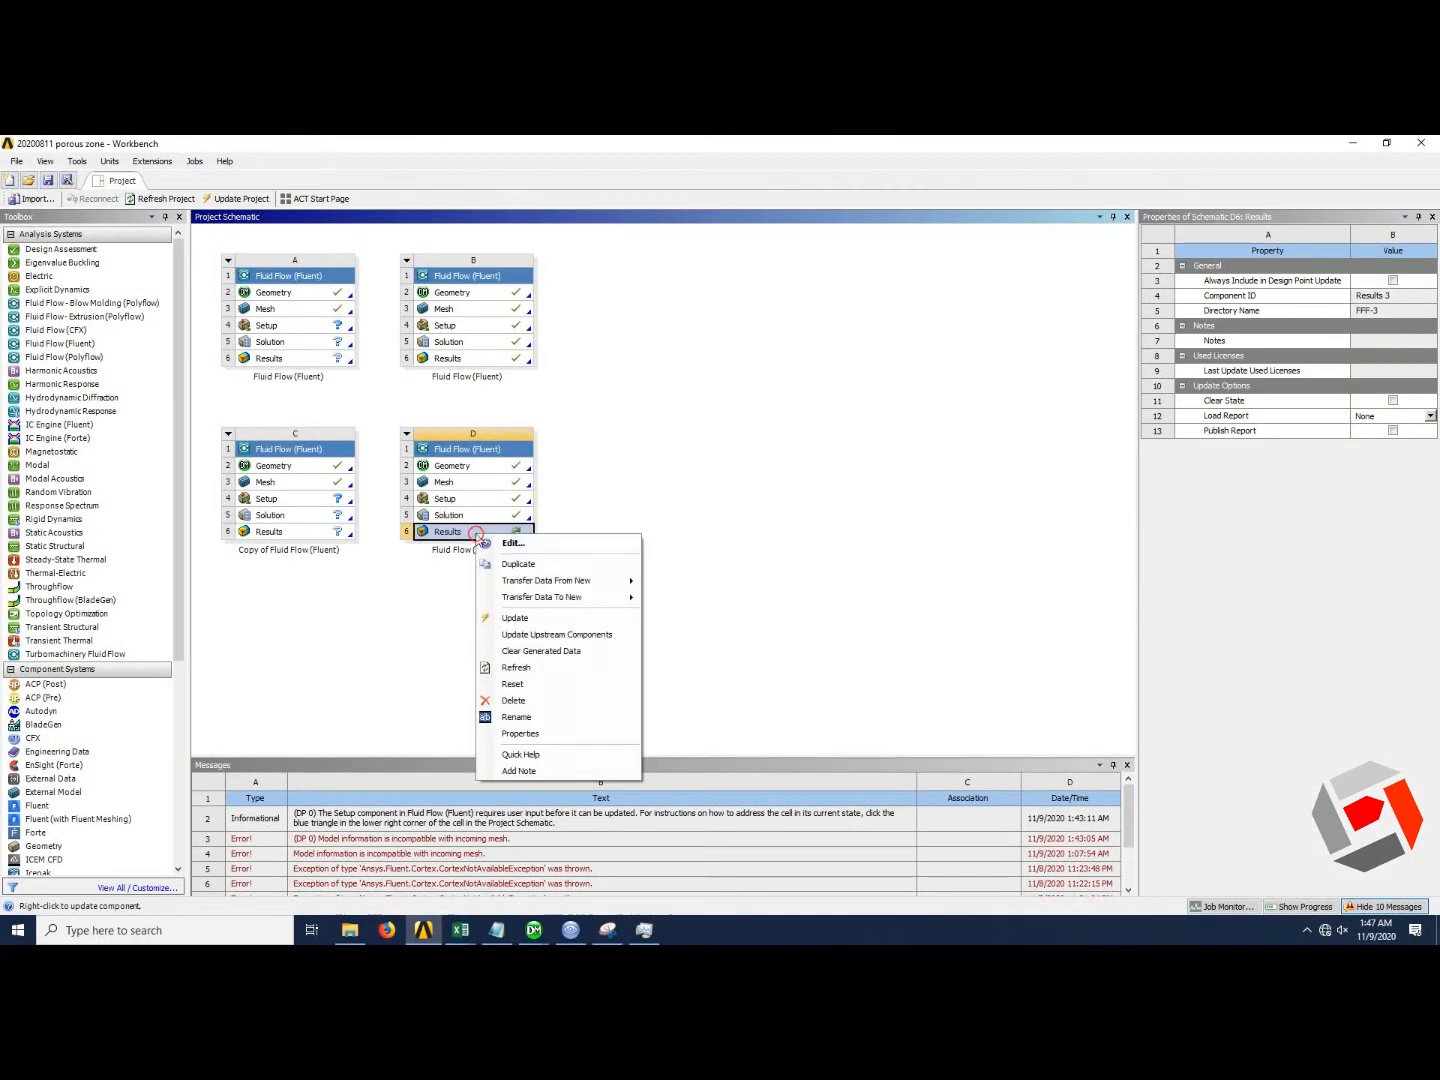
click(536, 663)
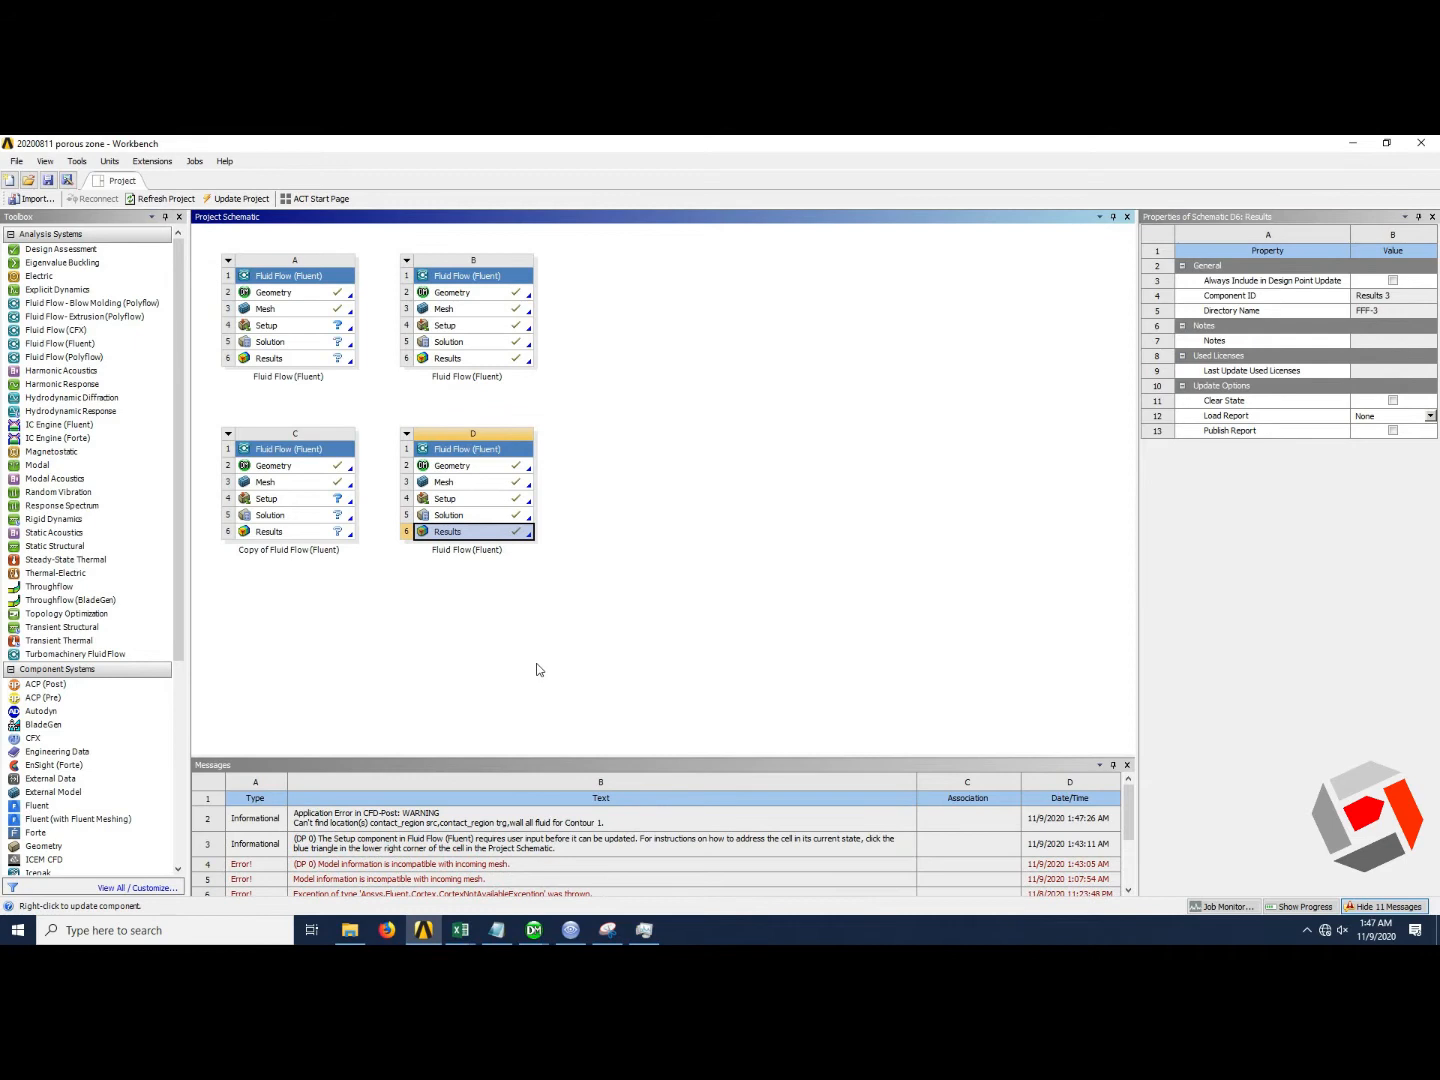
click(1099, 766)
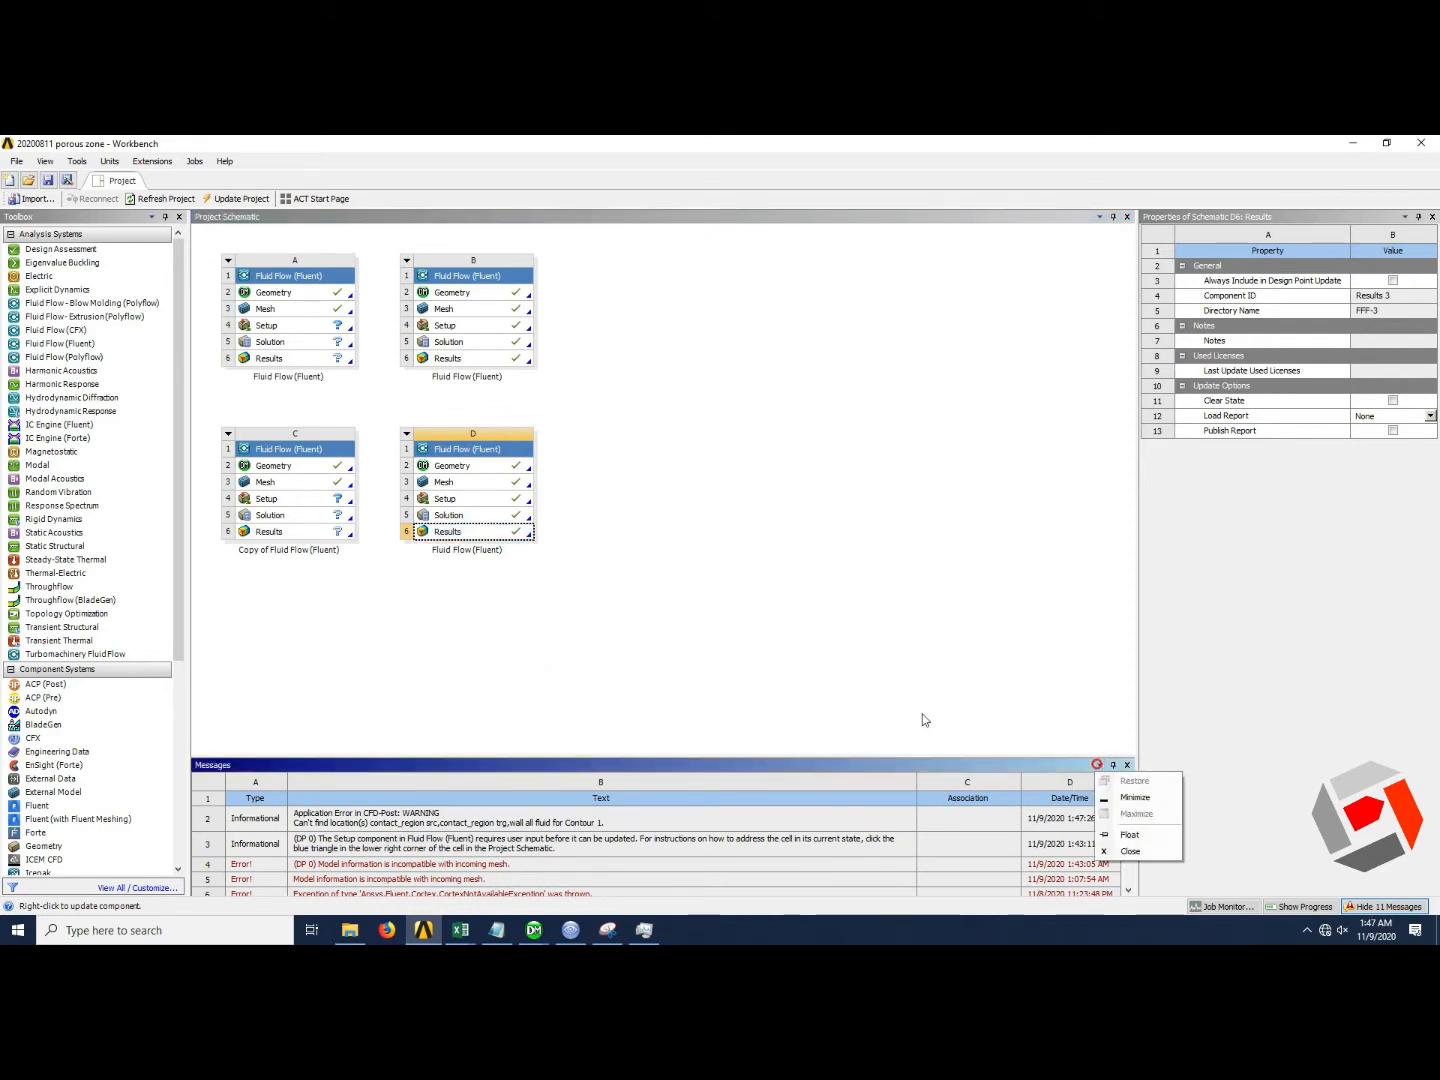
click(1148, 856)
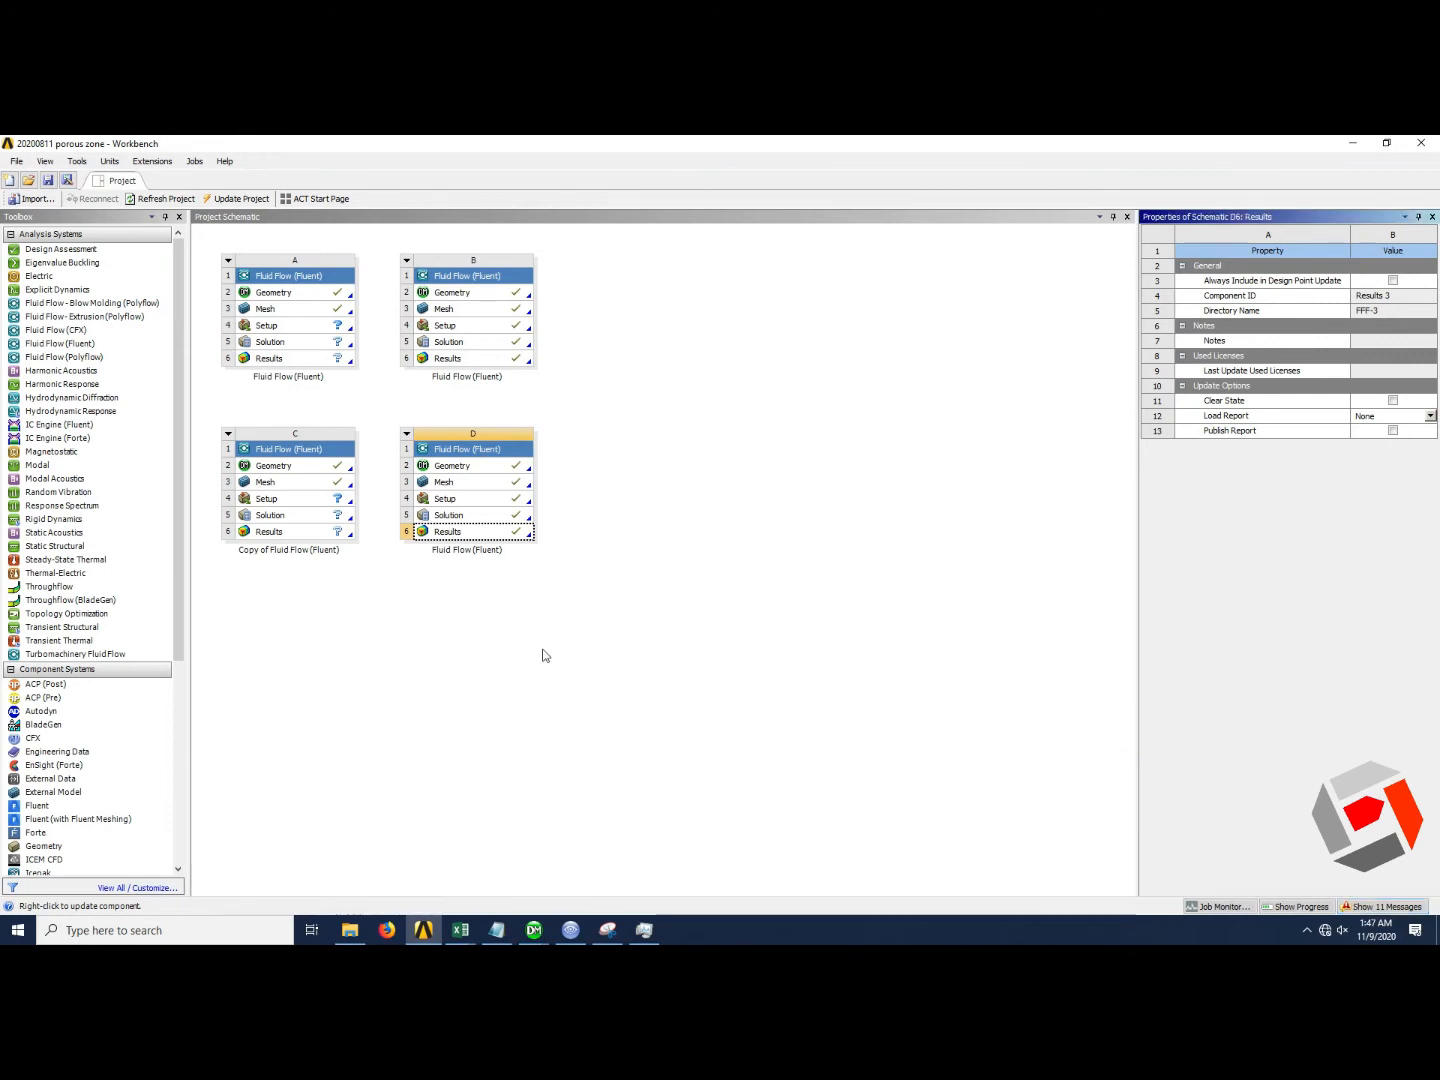
Open system D's results in CFD-Post and apply Contour 1 to every listed location of the all-fluid and porous-fluid parts.
right_click(479, 531)
click(510, 537)
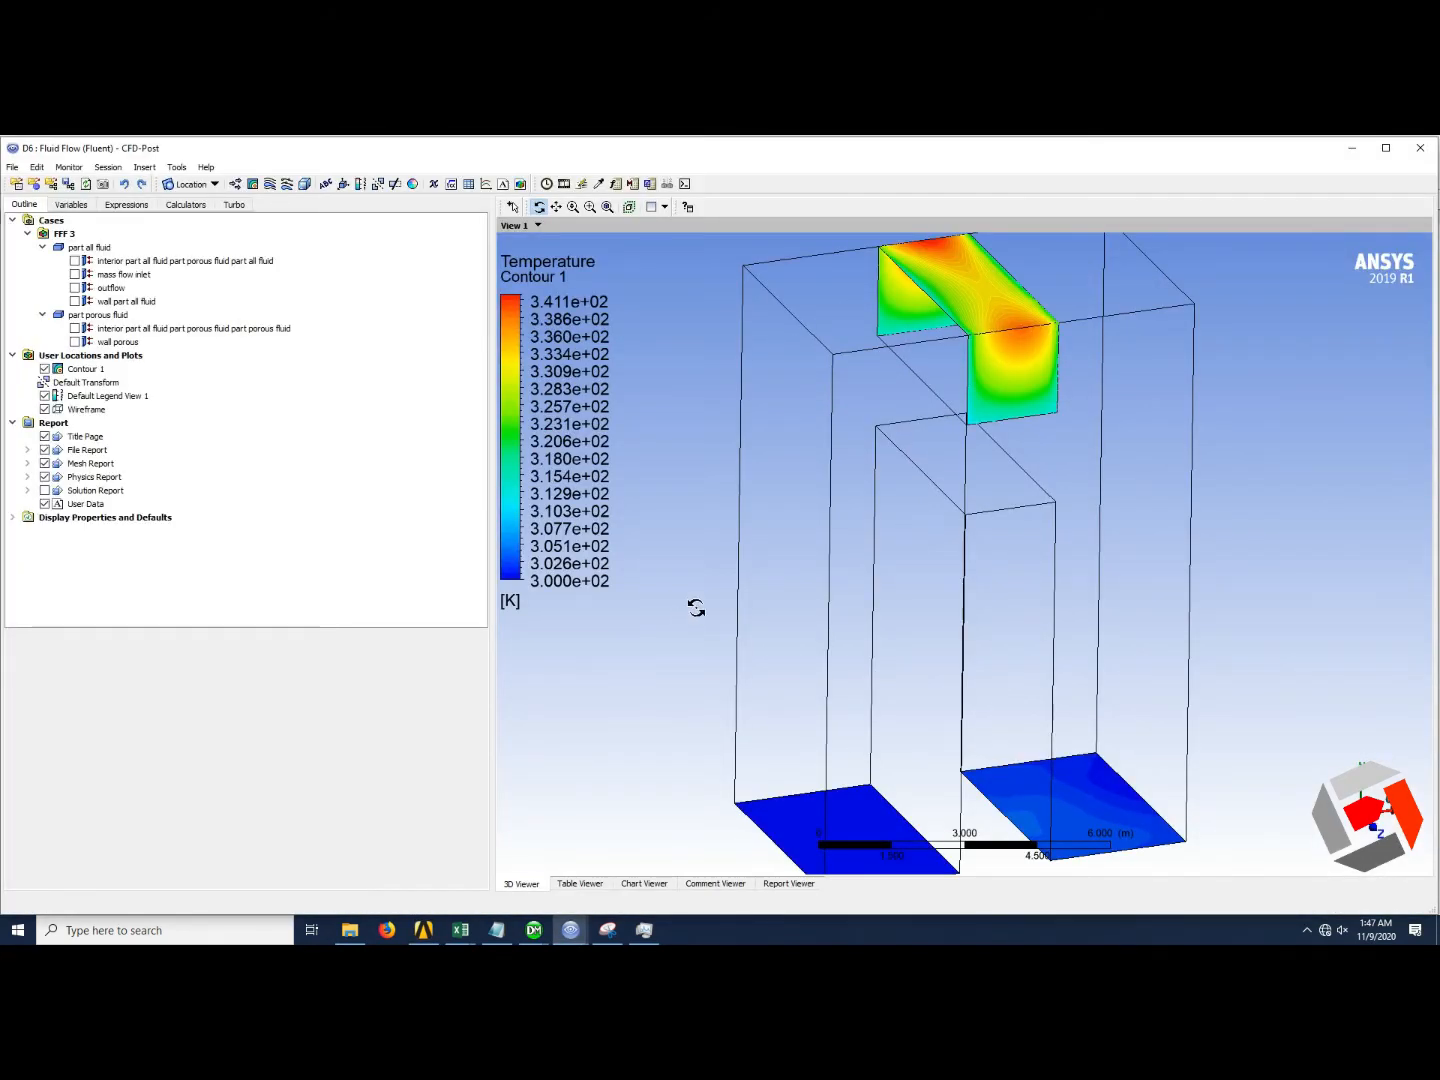
double_click(85, 369)
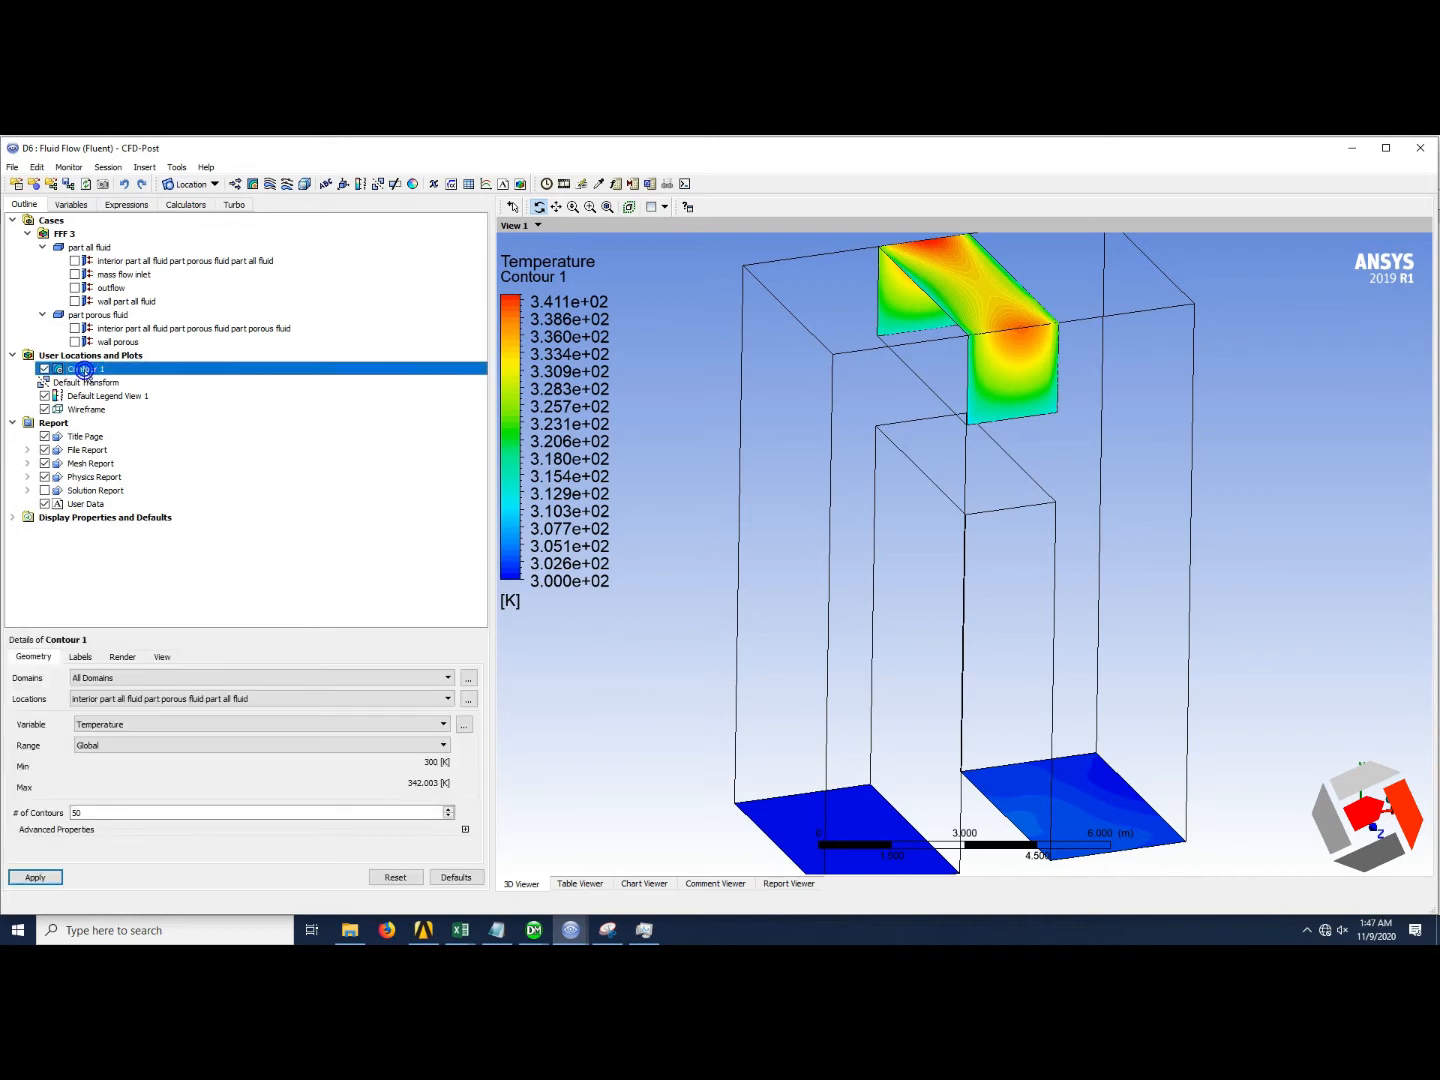
click(468, 697)
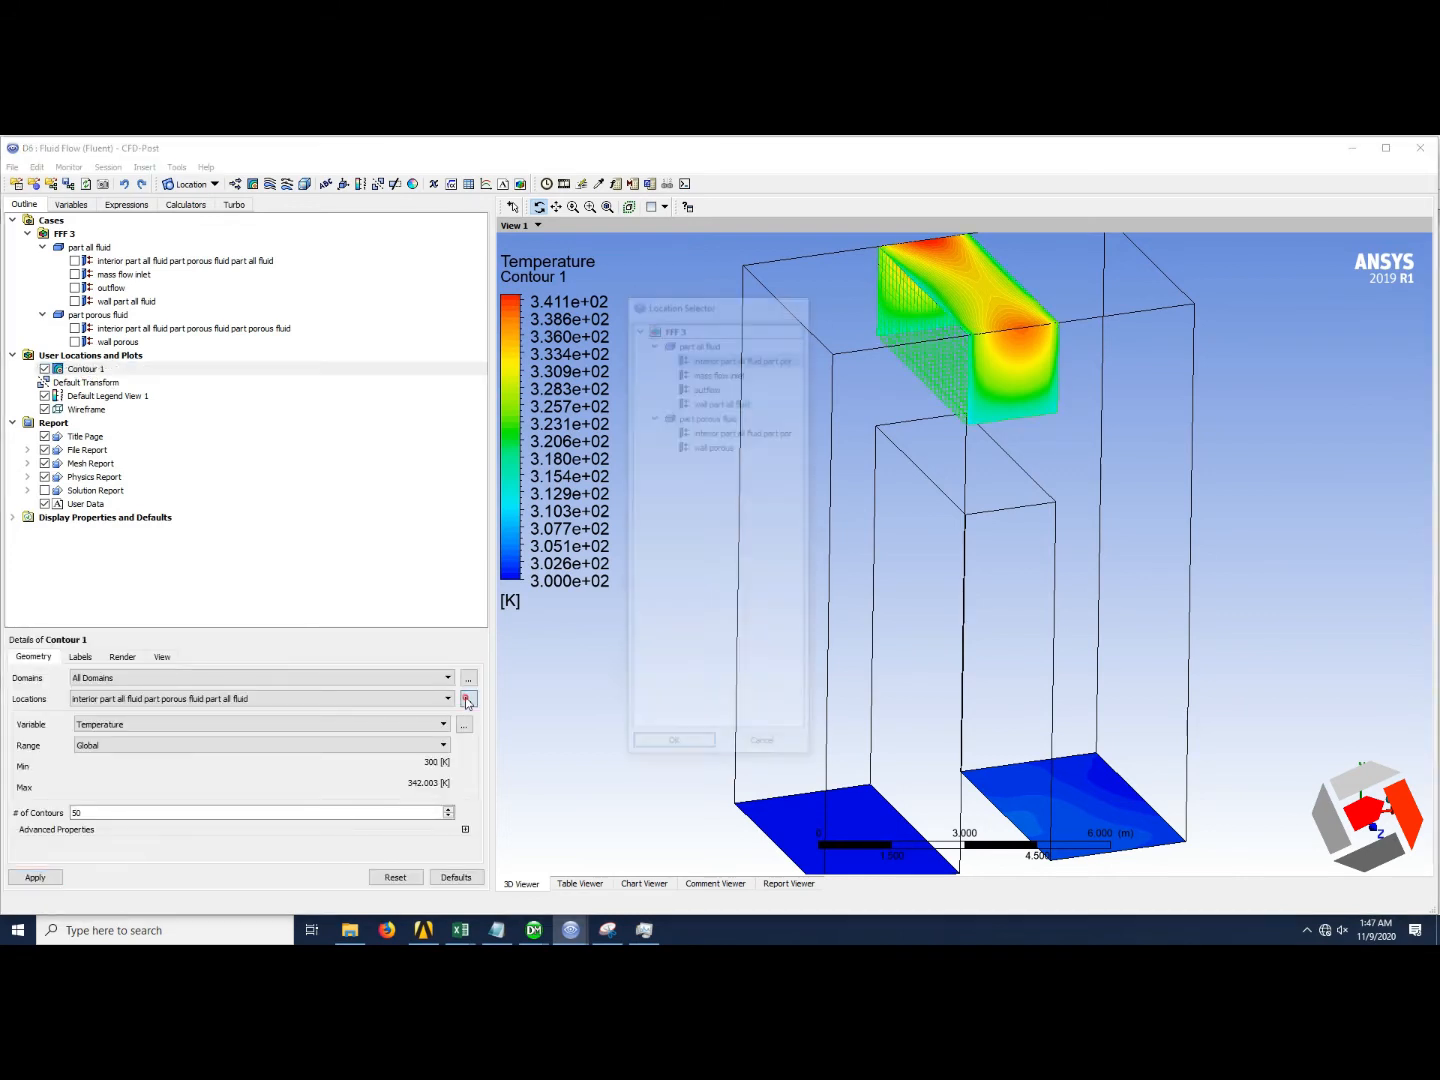
shift+click(712, 446)
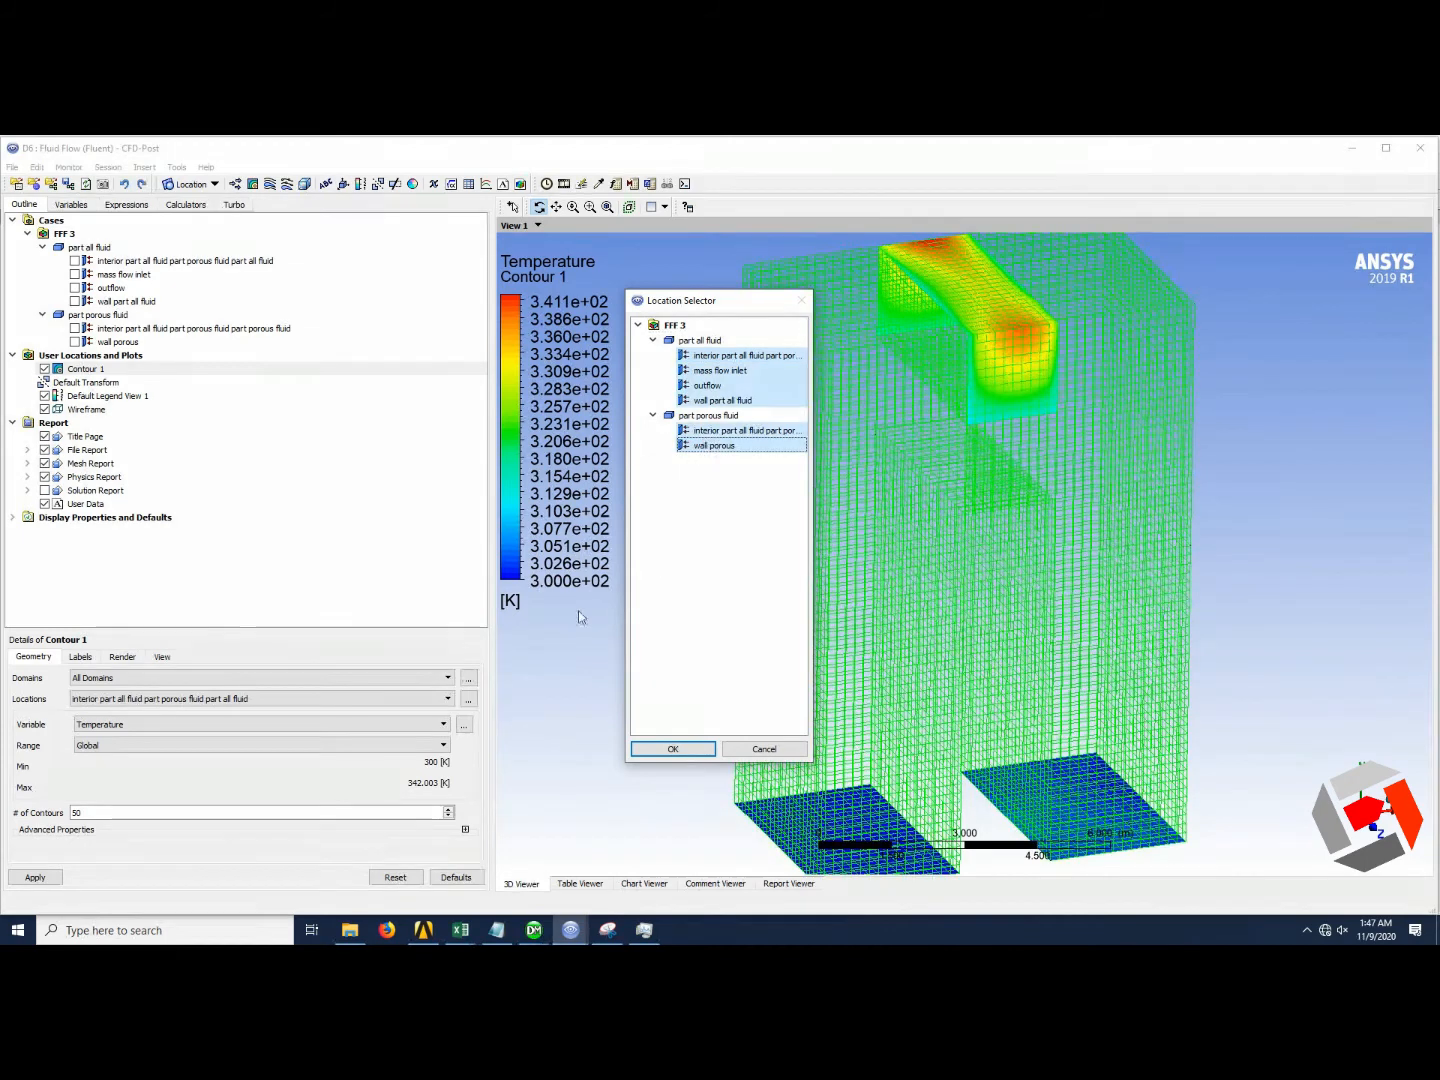
click(665, 750)
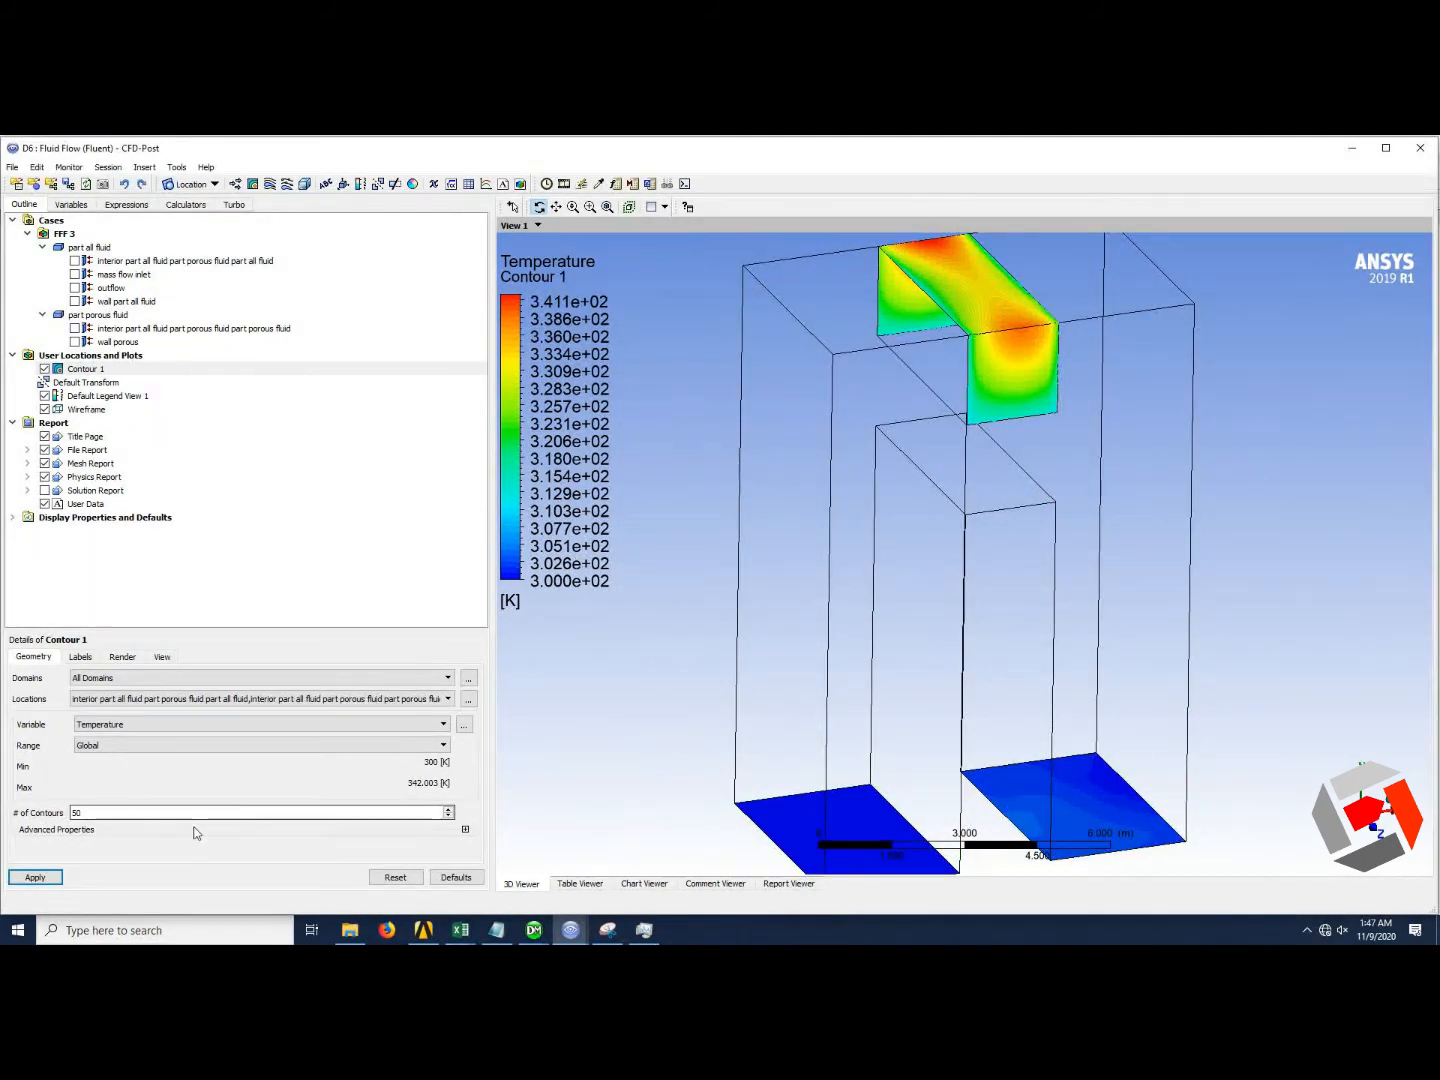
click(40, 878)
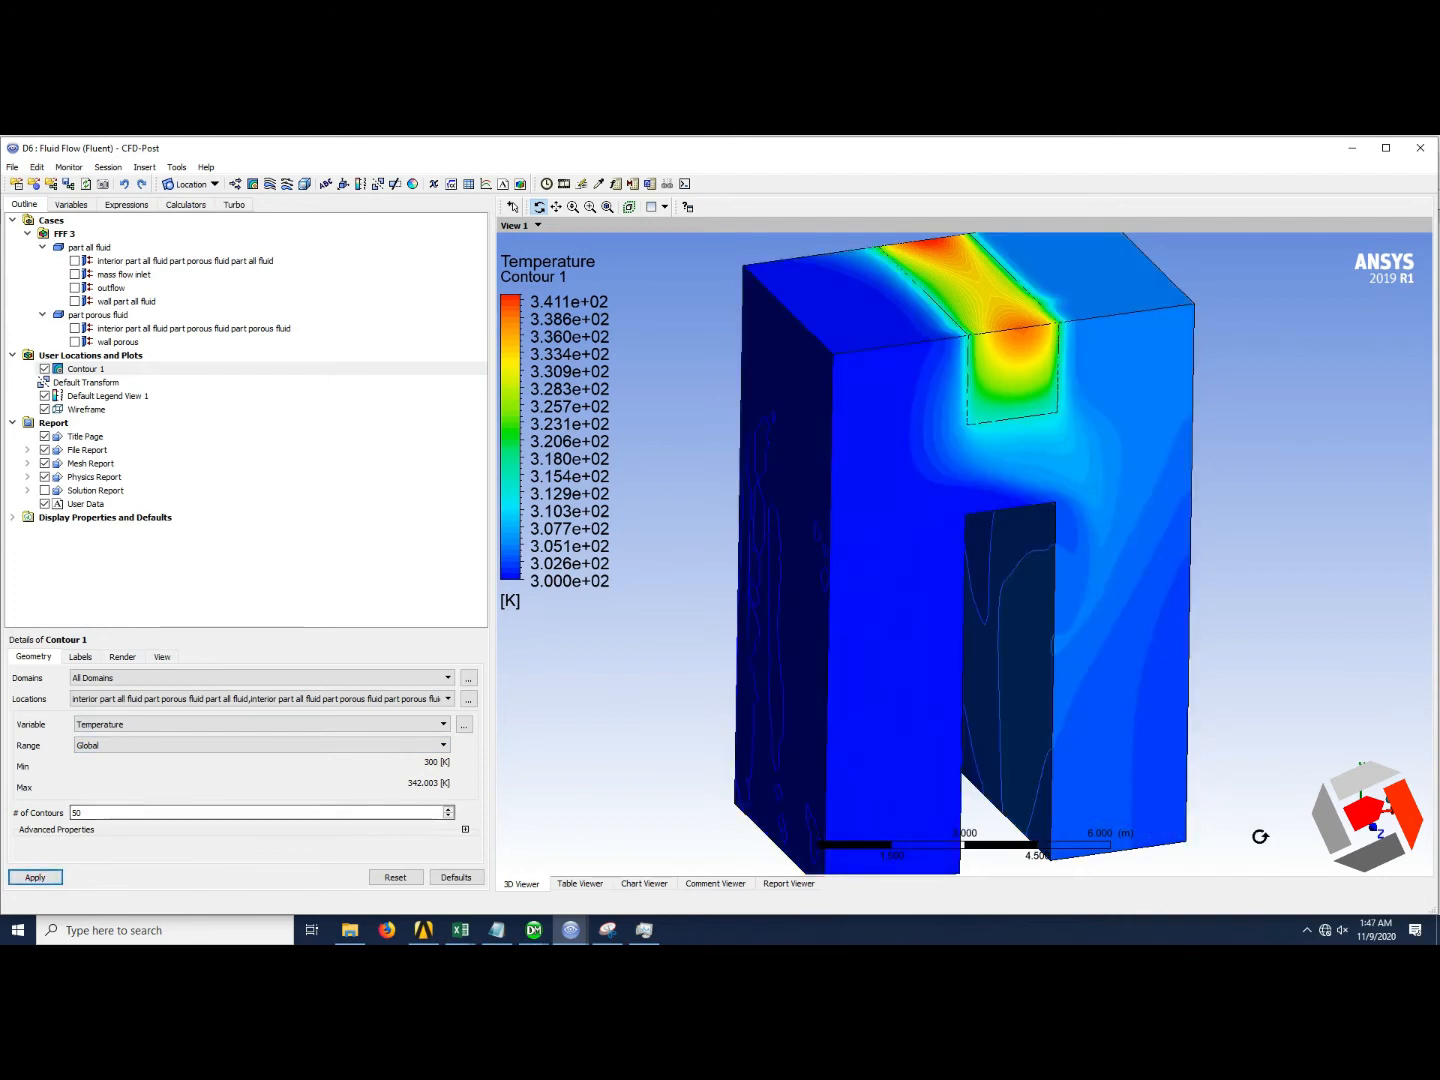
Create an XY plane across all domains at Z = 2.5 m.
click(1364, 836)
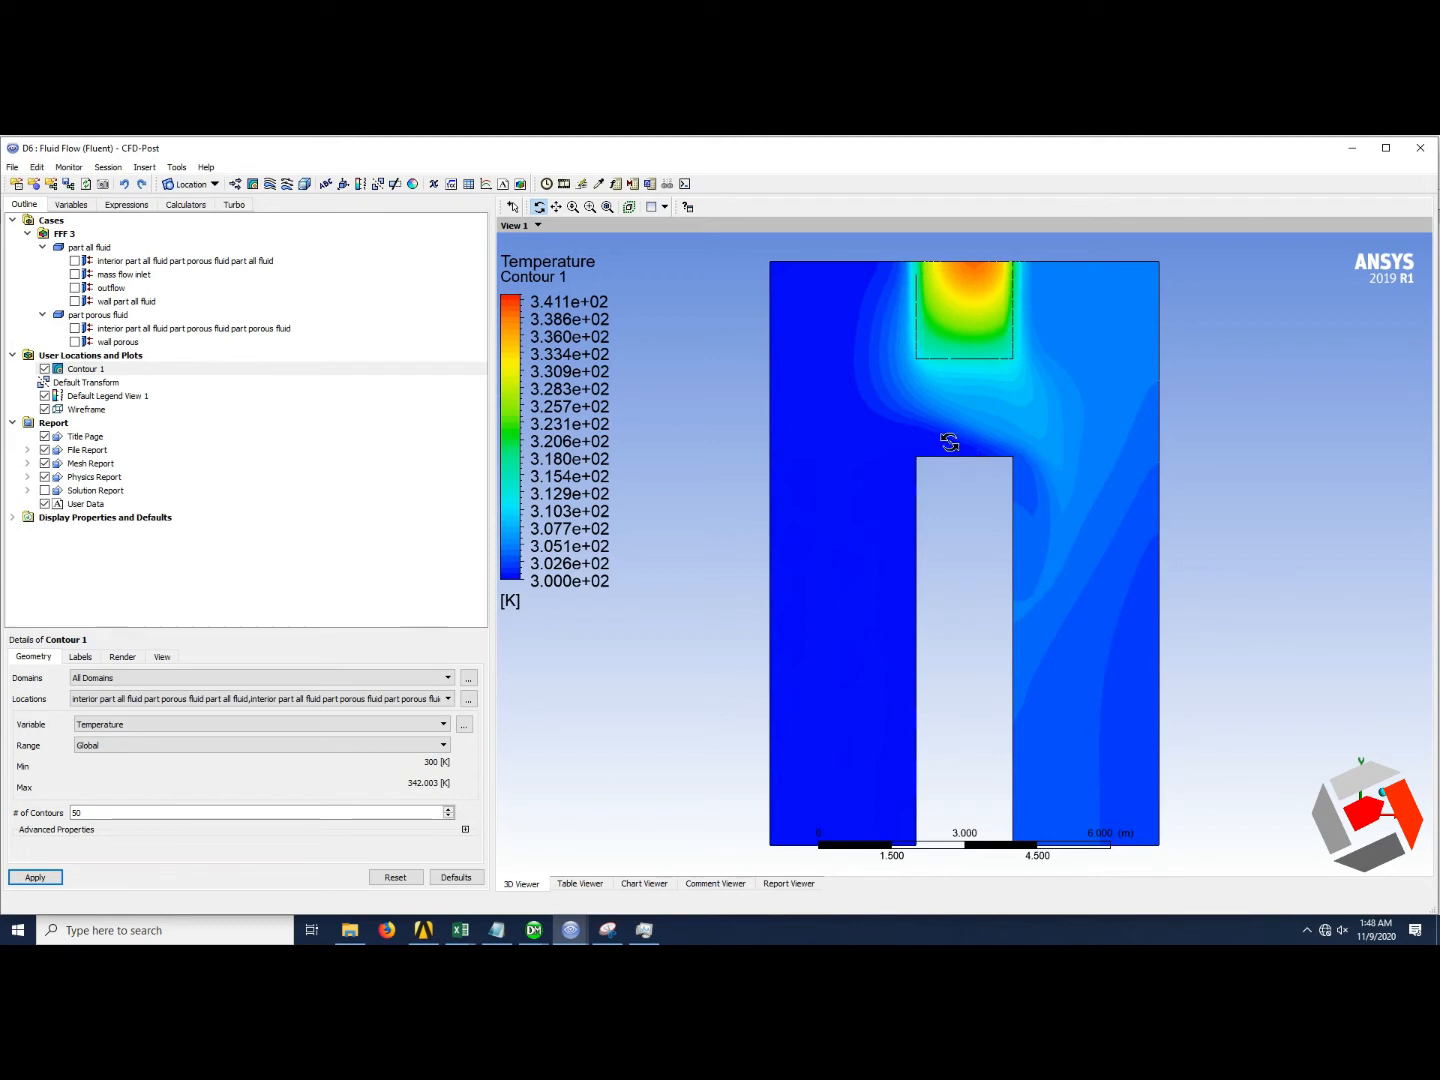
scroll(936, 356, up, 1)
scroll(936, 355, down, 1)
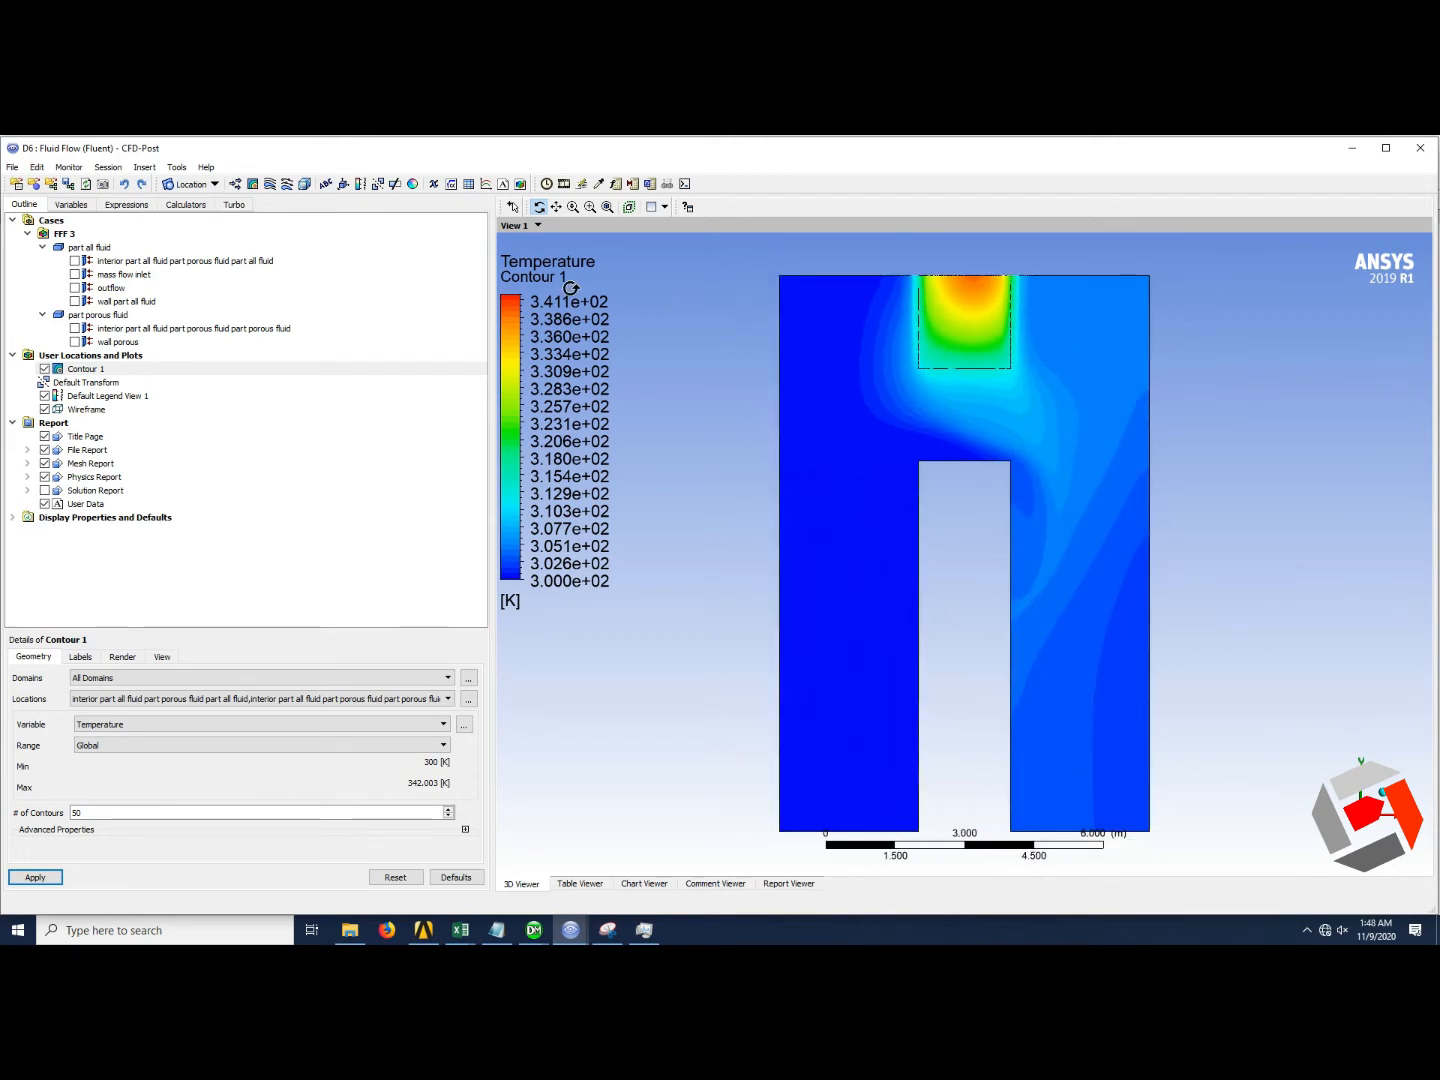
scroll(935, 303, up, 2)
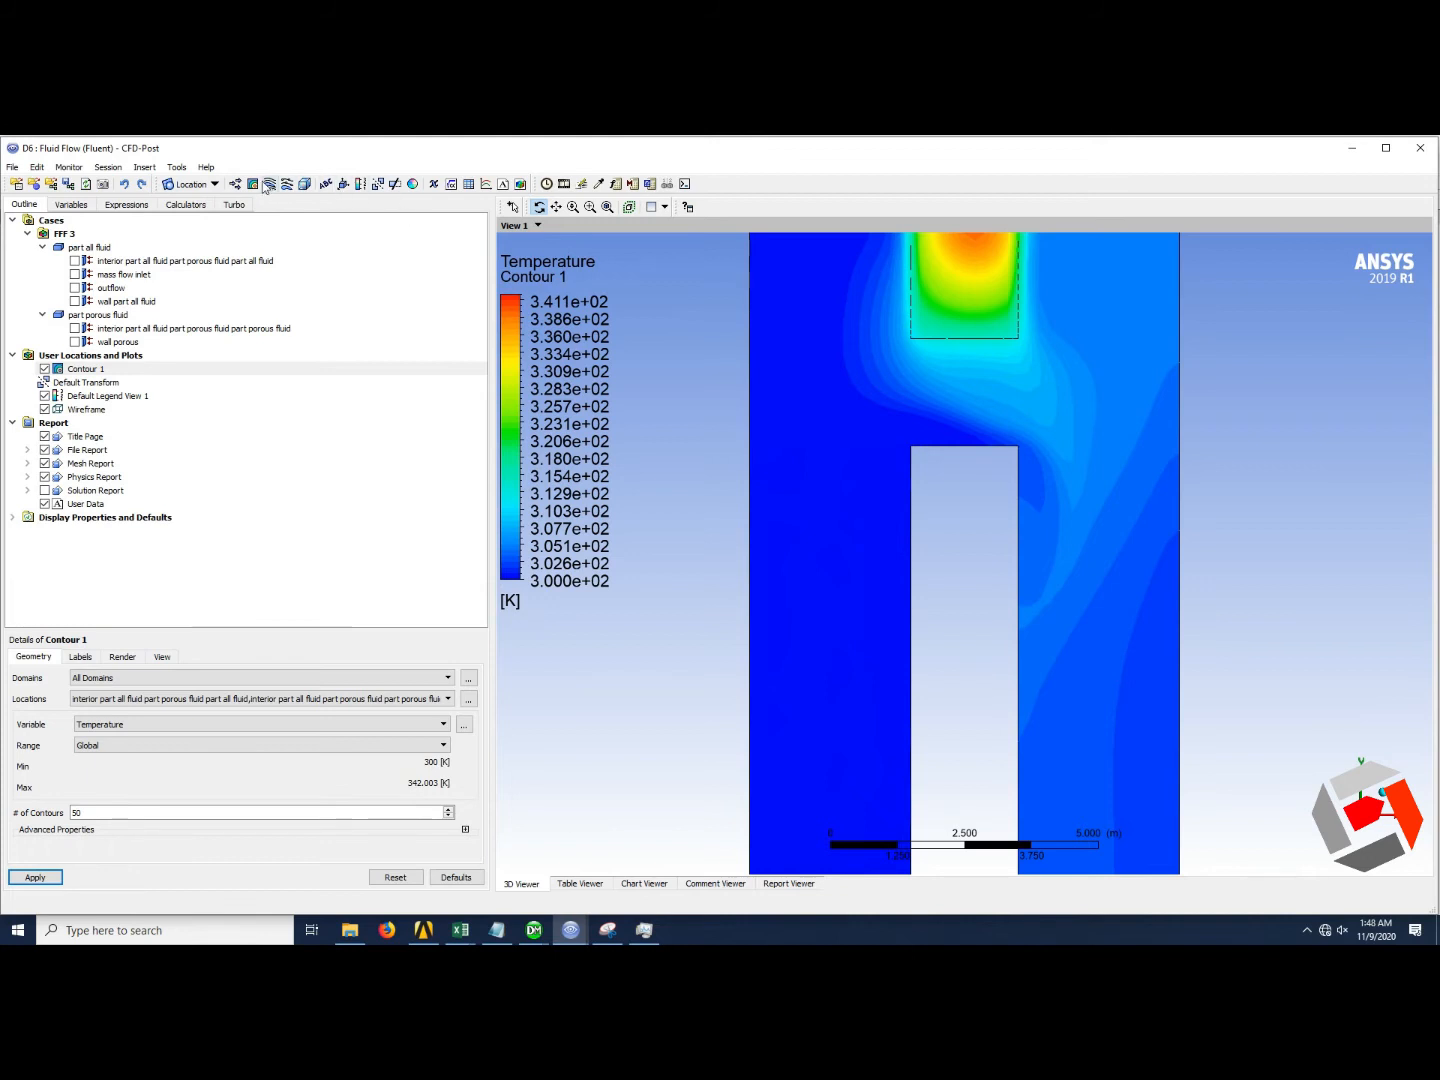
click(212, 185)
click(204, 251)
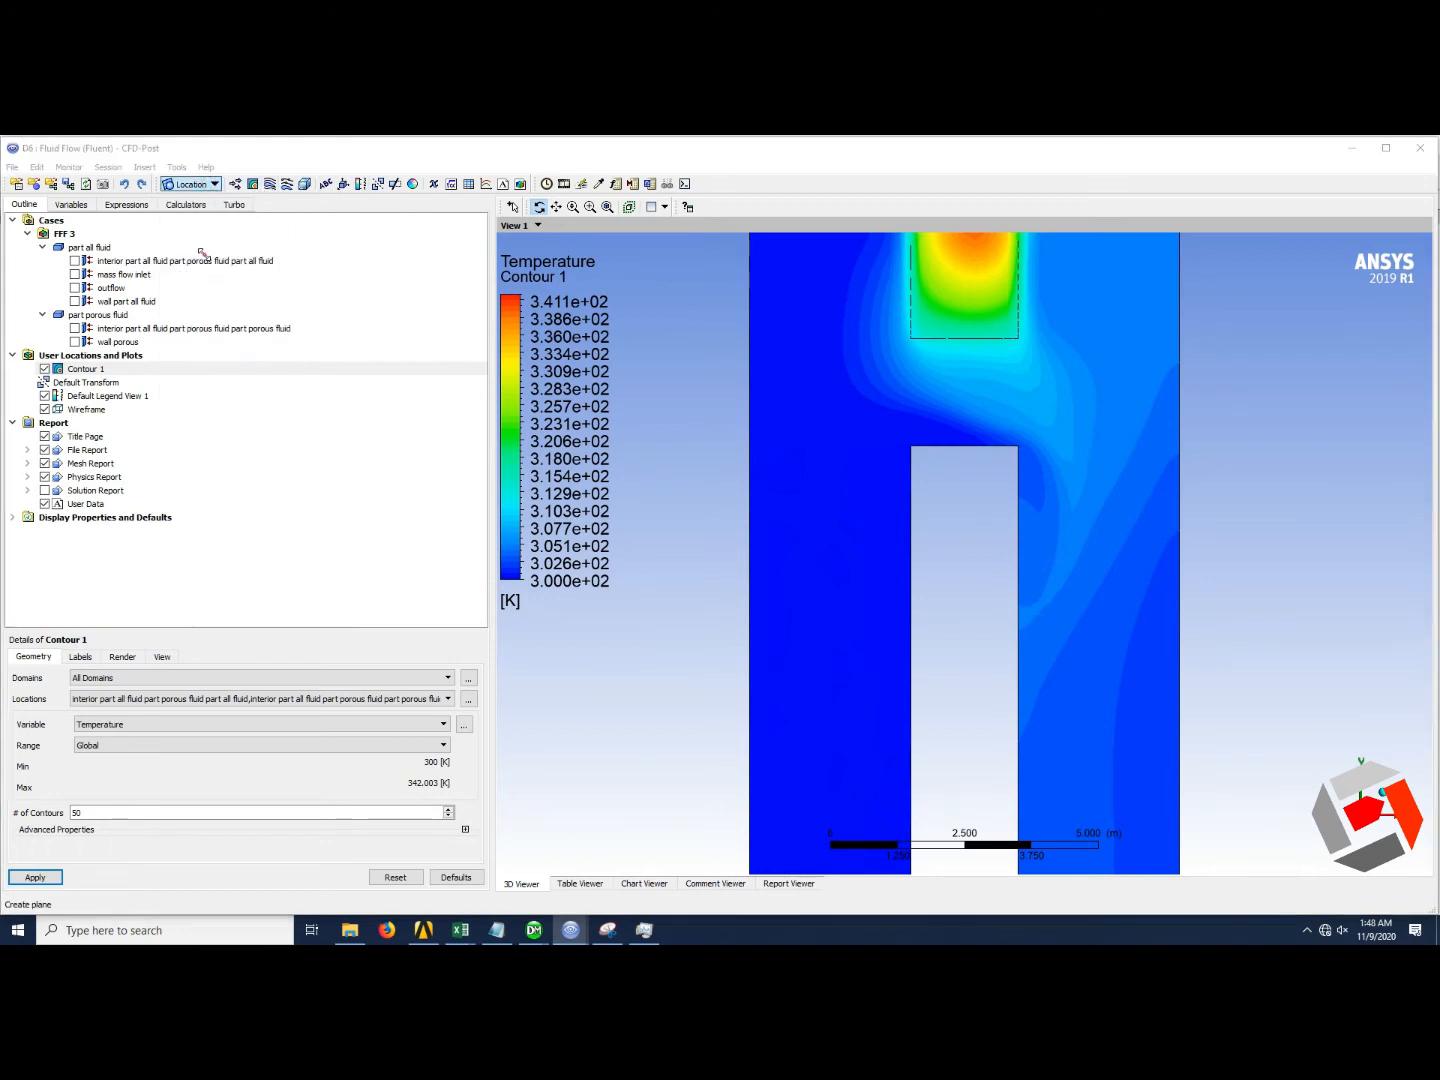
click(255, 317)
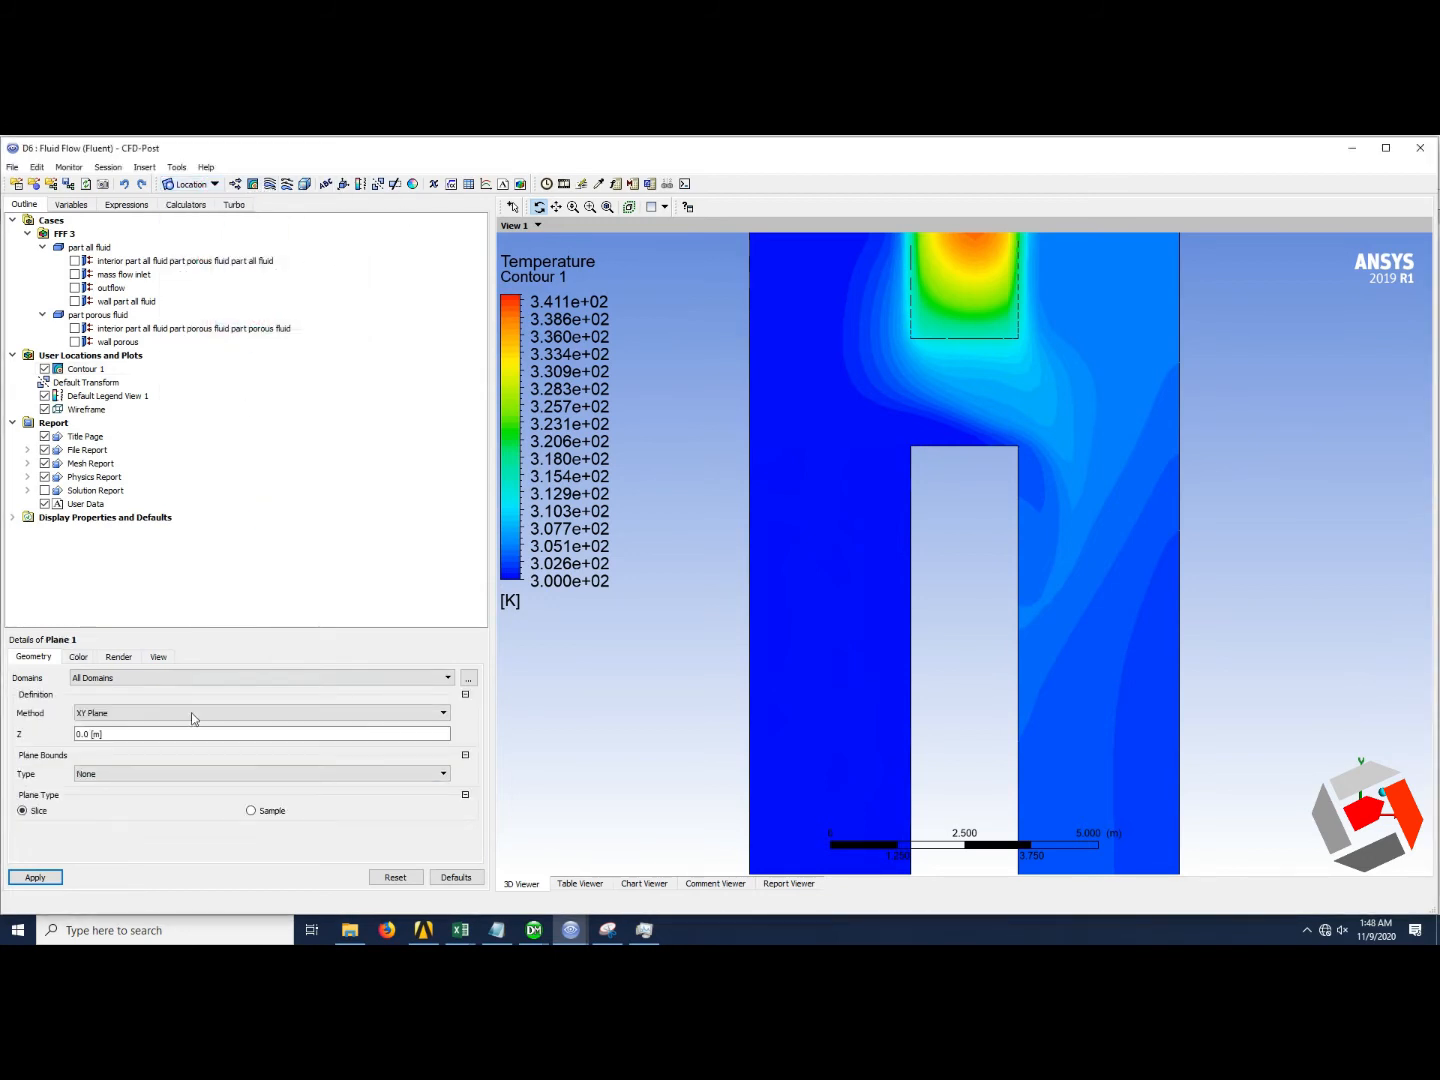
click(139, 733)
text(0.115)
drag(82, 745, 244, 744)
drag(122, 736, 59, 746)
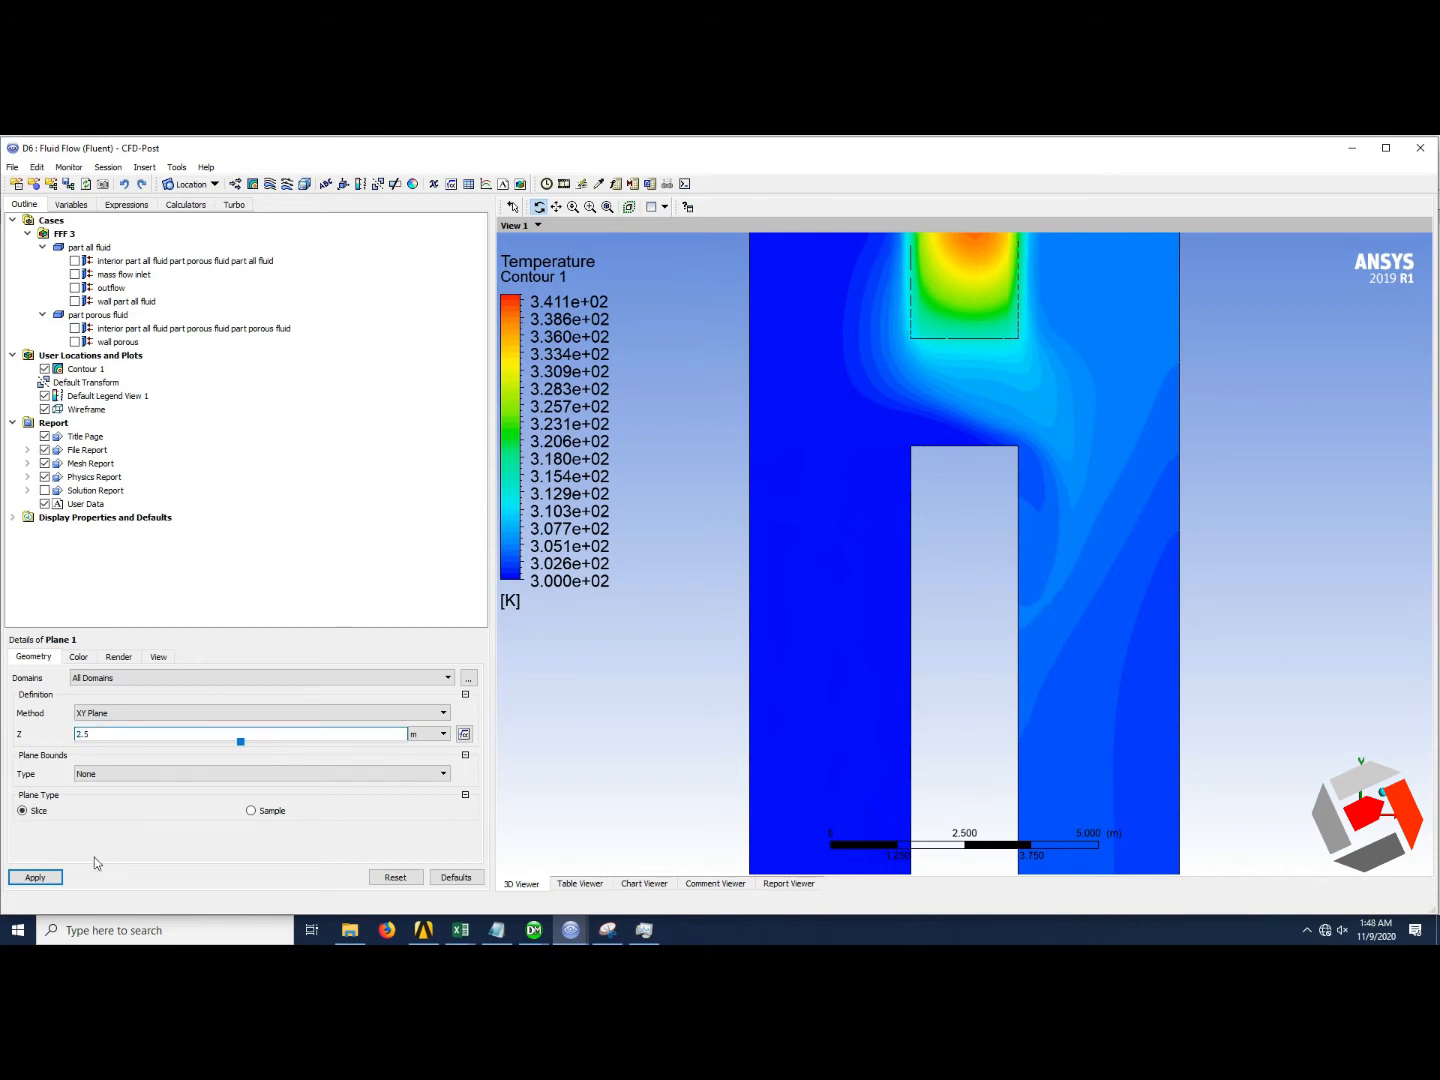
click(34, 877)
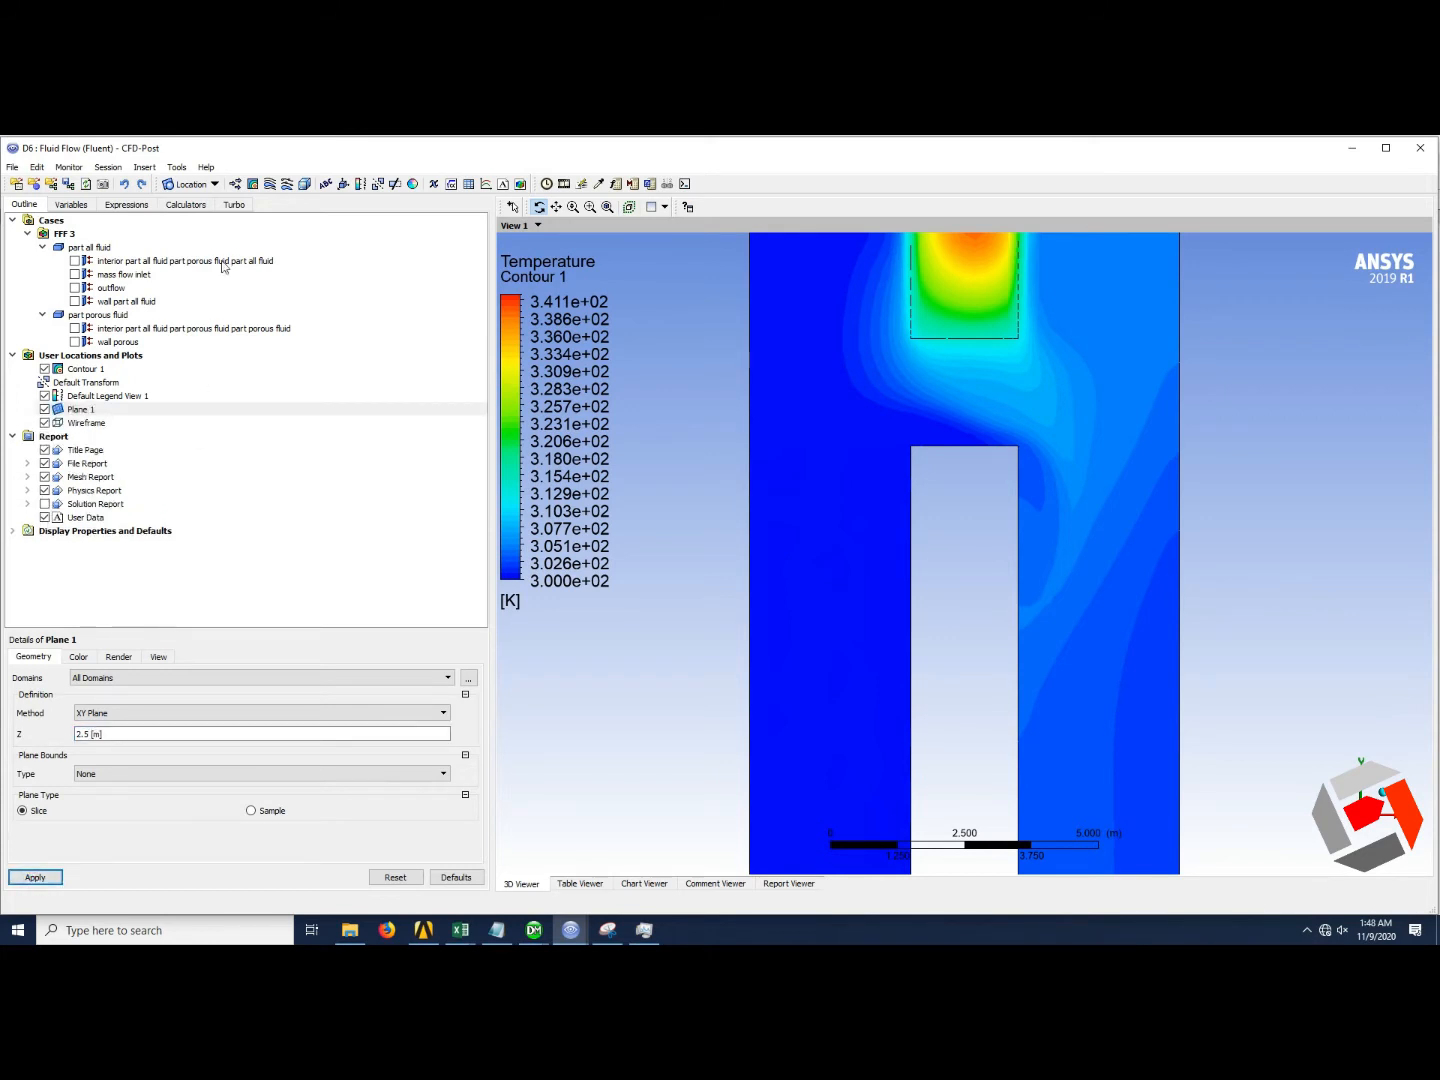
Insert a second contour plot on Plane 1 showing Temperature with 50 contours.
click(252, 185)
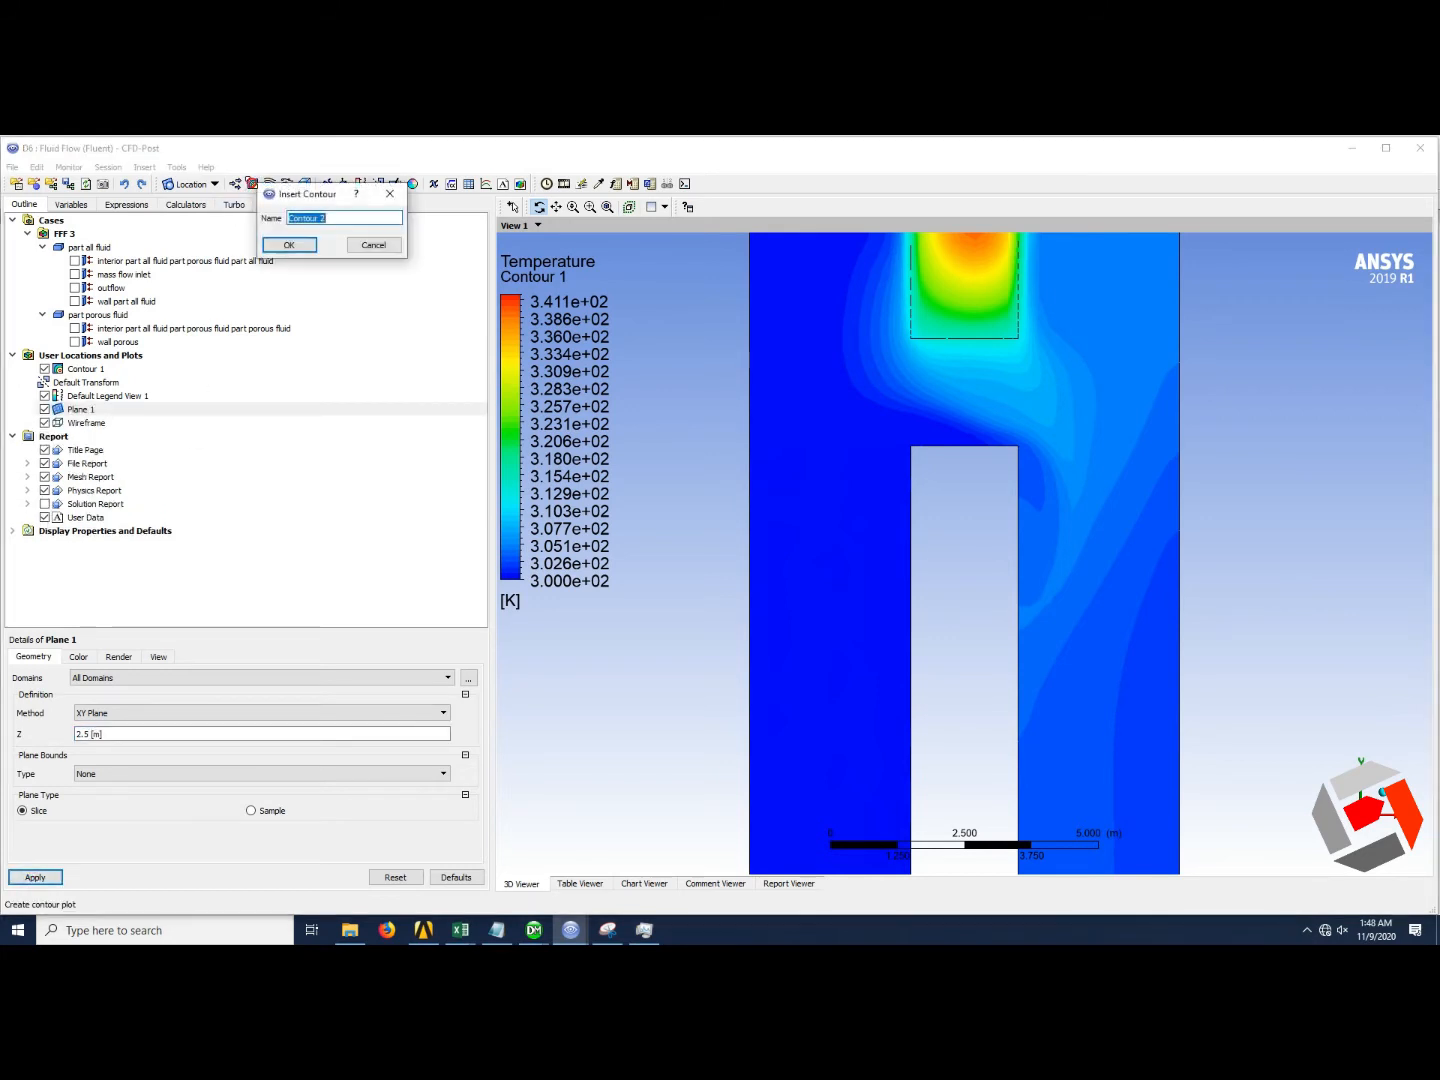
click(290, 245)
click(288, 699)
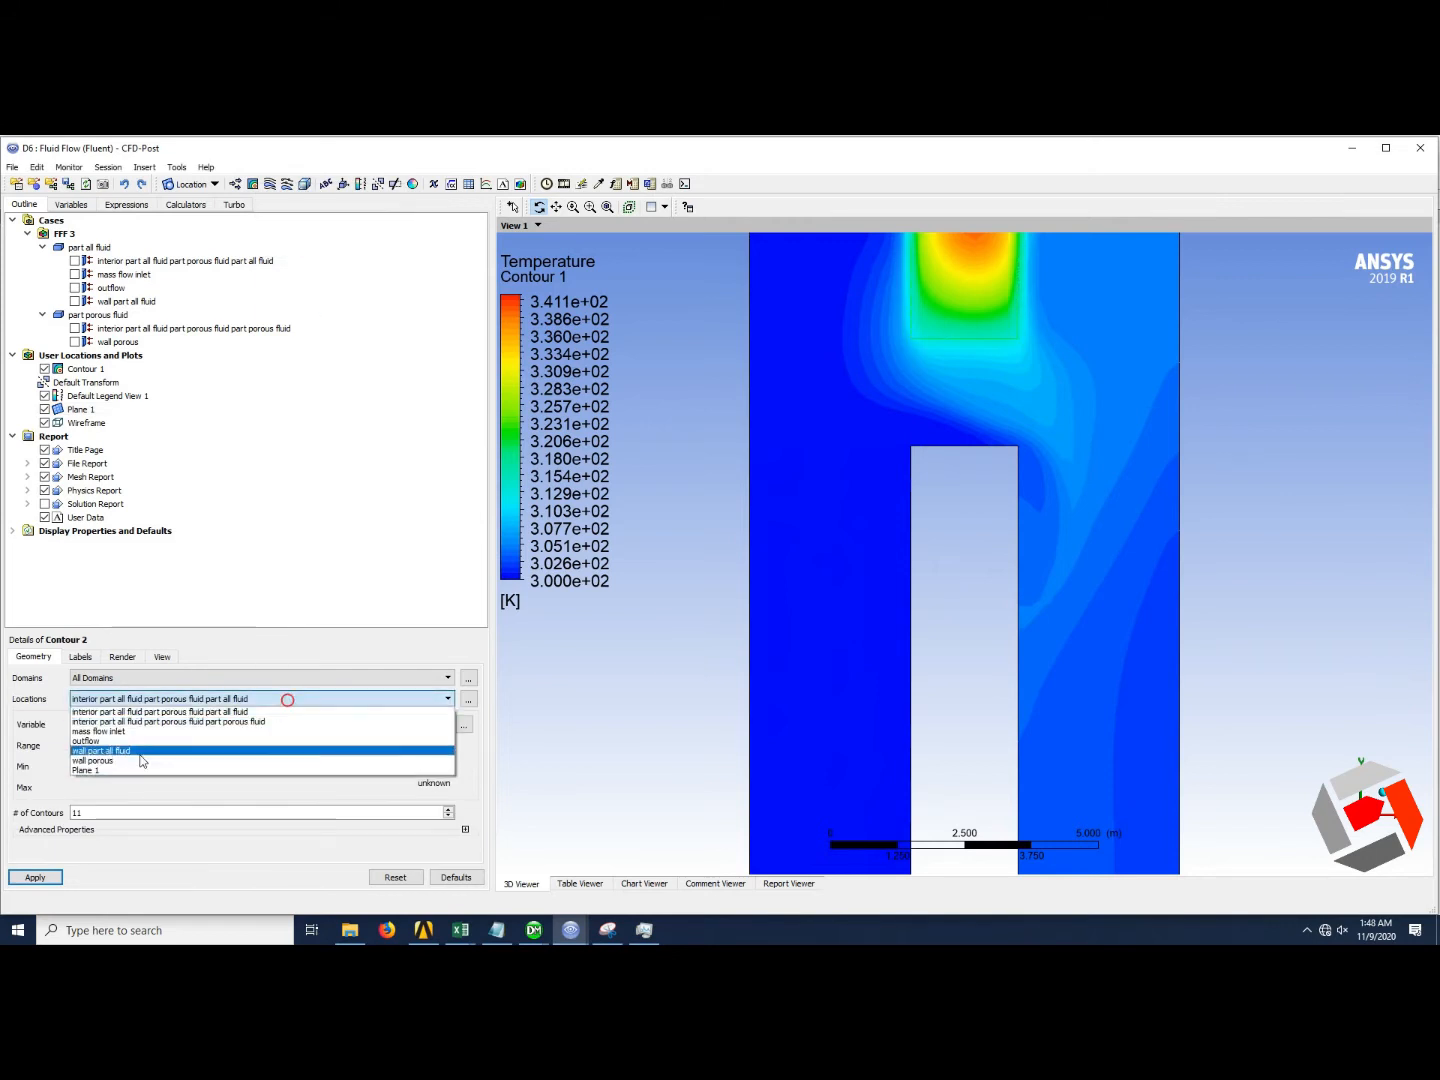
click(106, 767)
click(120, 723)
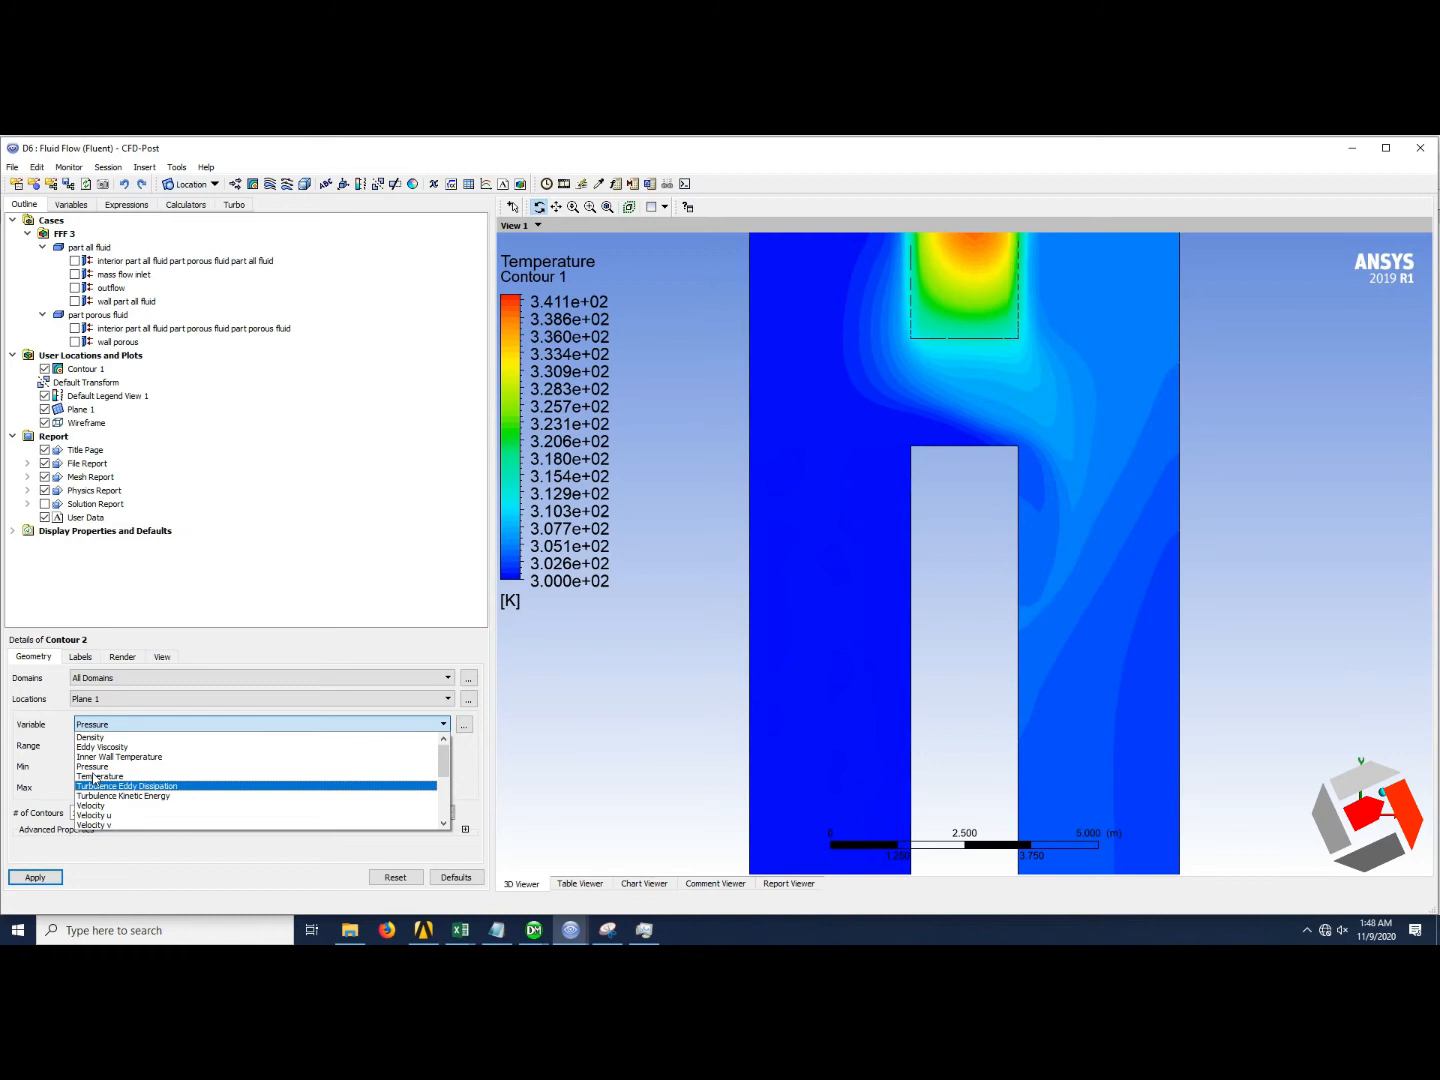
click(95, 776)
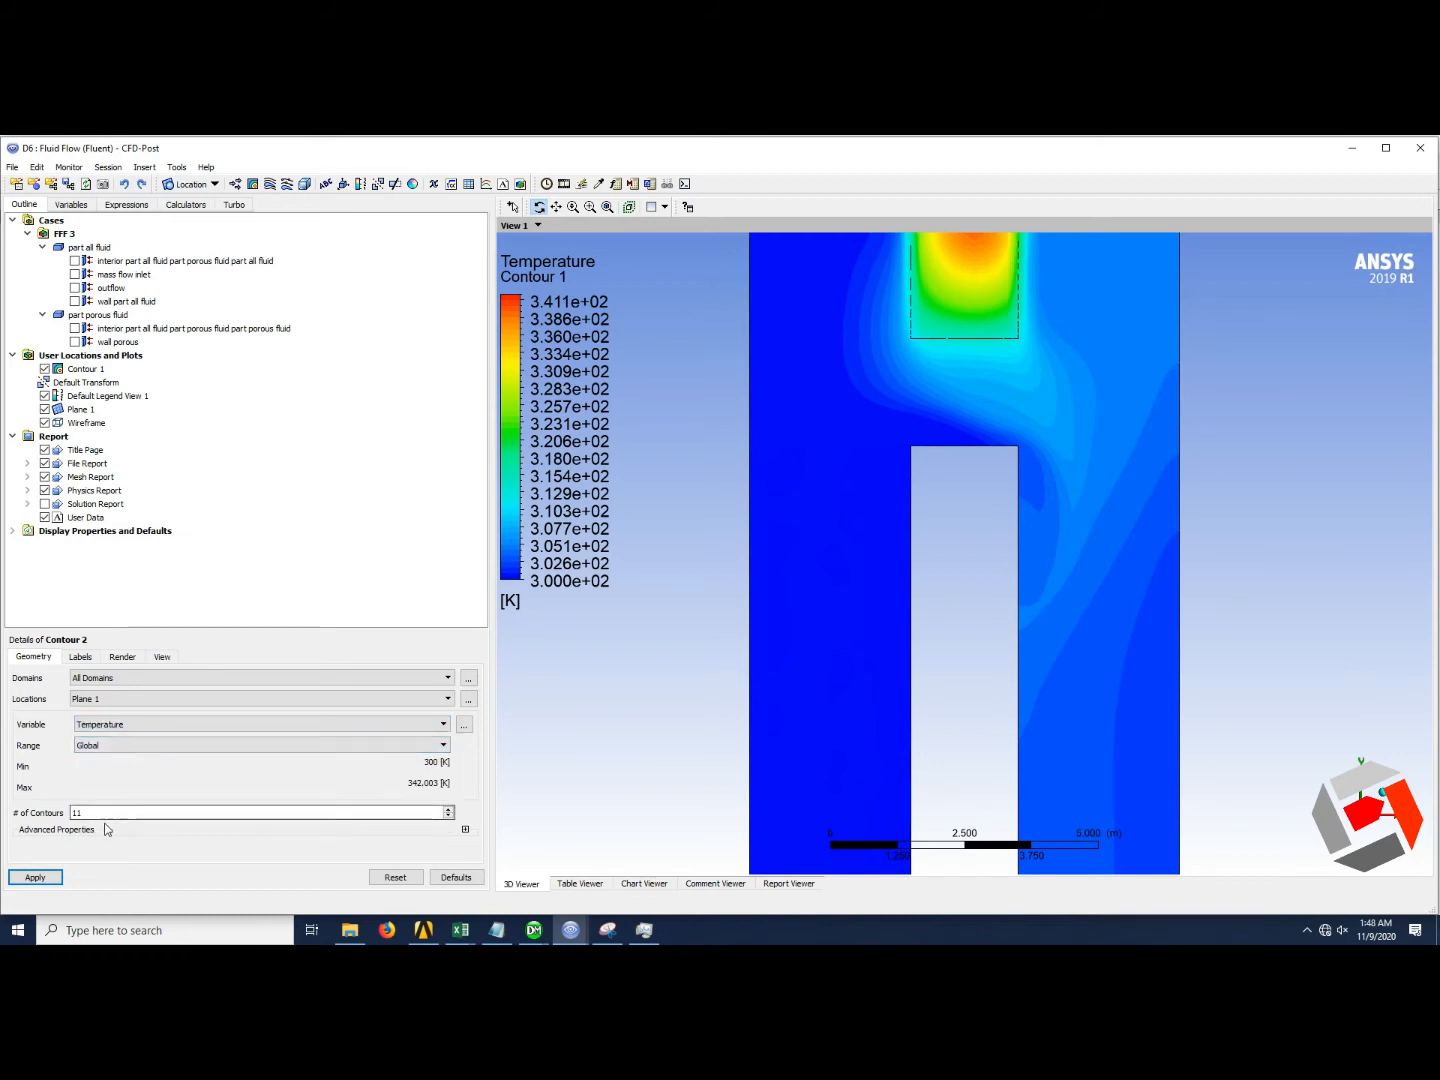
drag(90, 814, 65, 814)
click(35, 878)
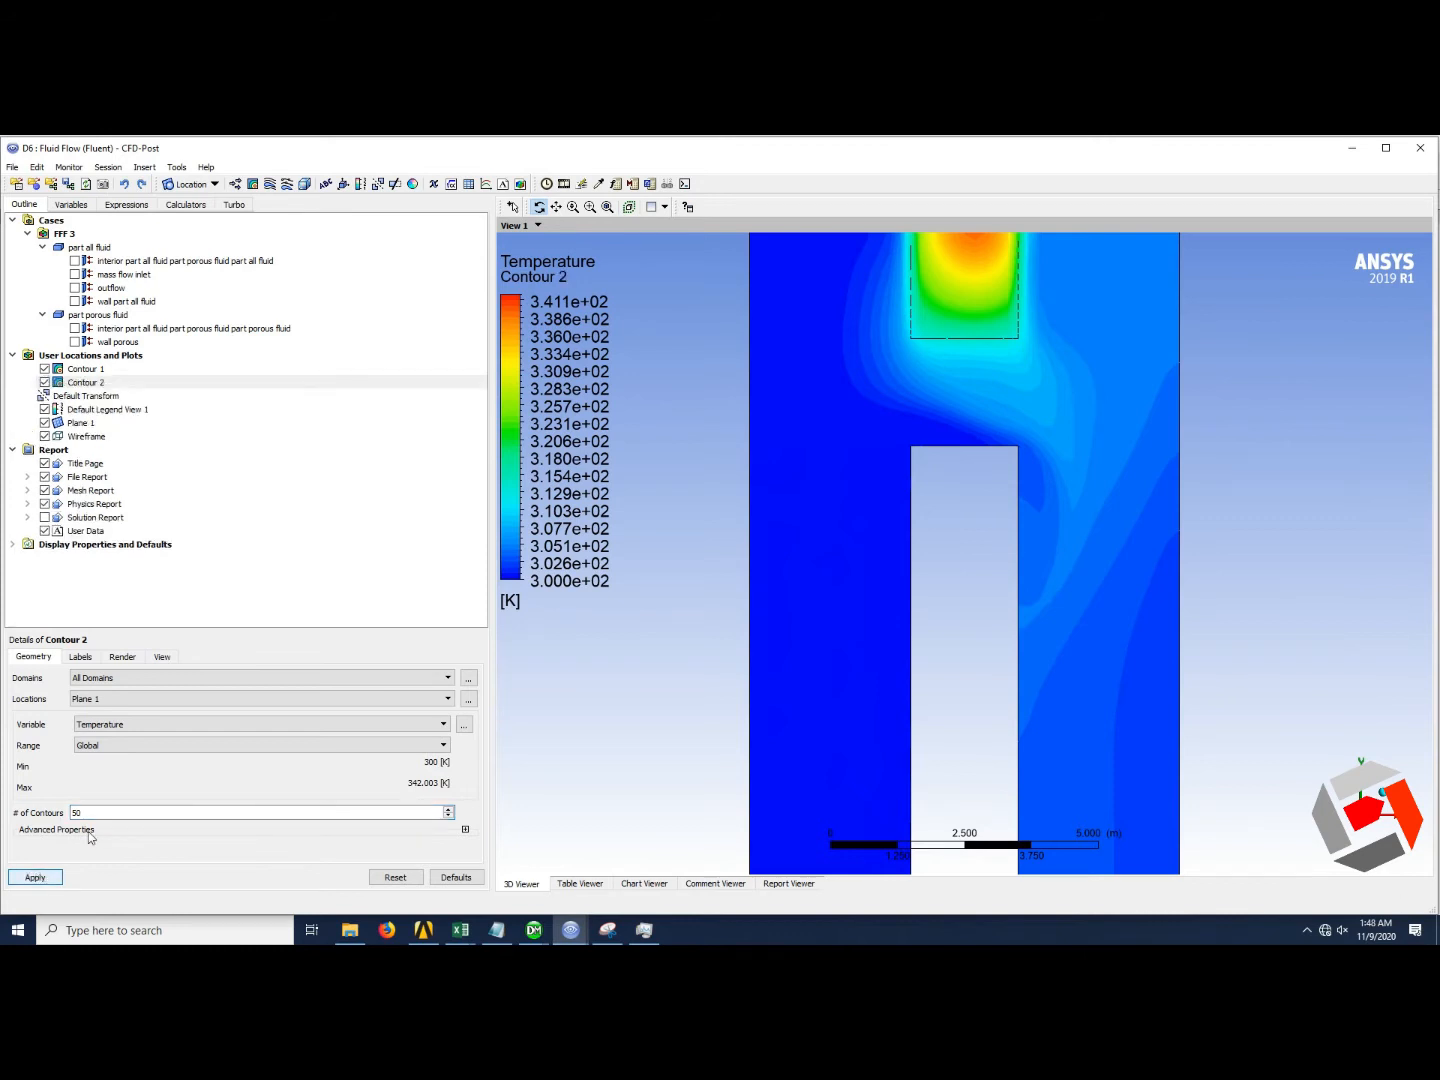
Compare the outer-surface temperature contour with the one on Plane 1 by toggling Contour 1's visibility, leaving it hidden.
click(44, 370)
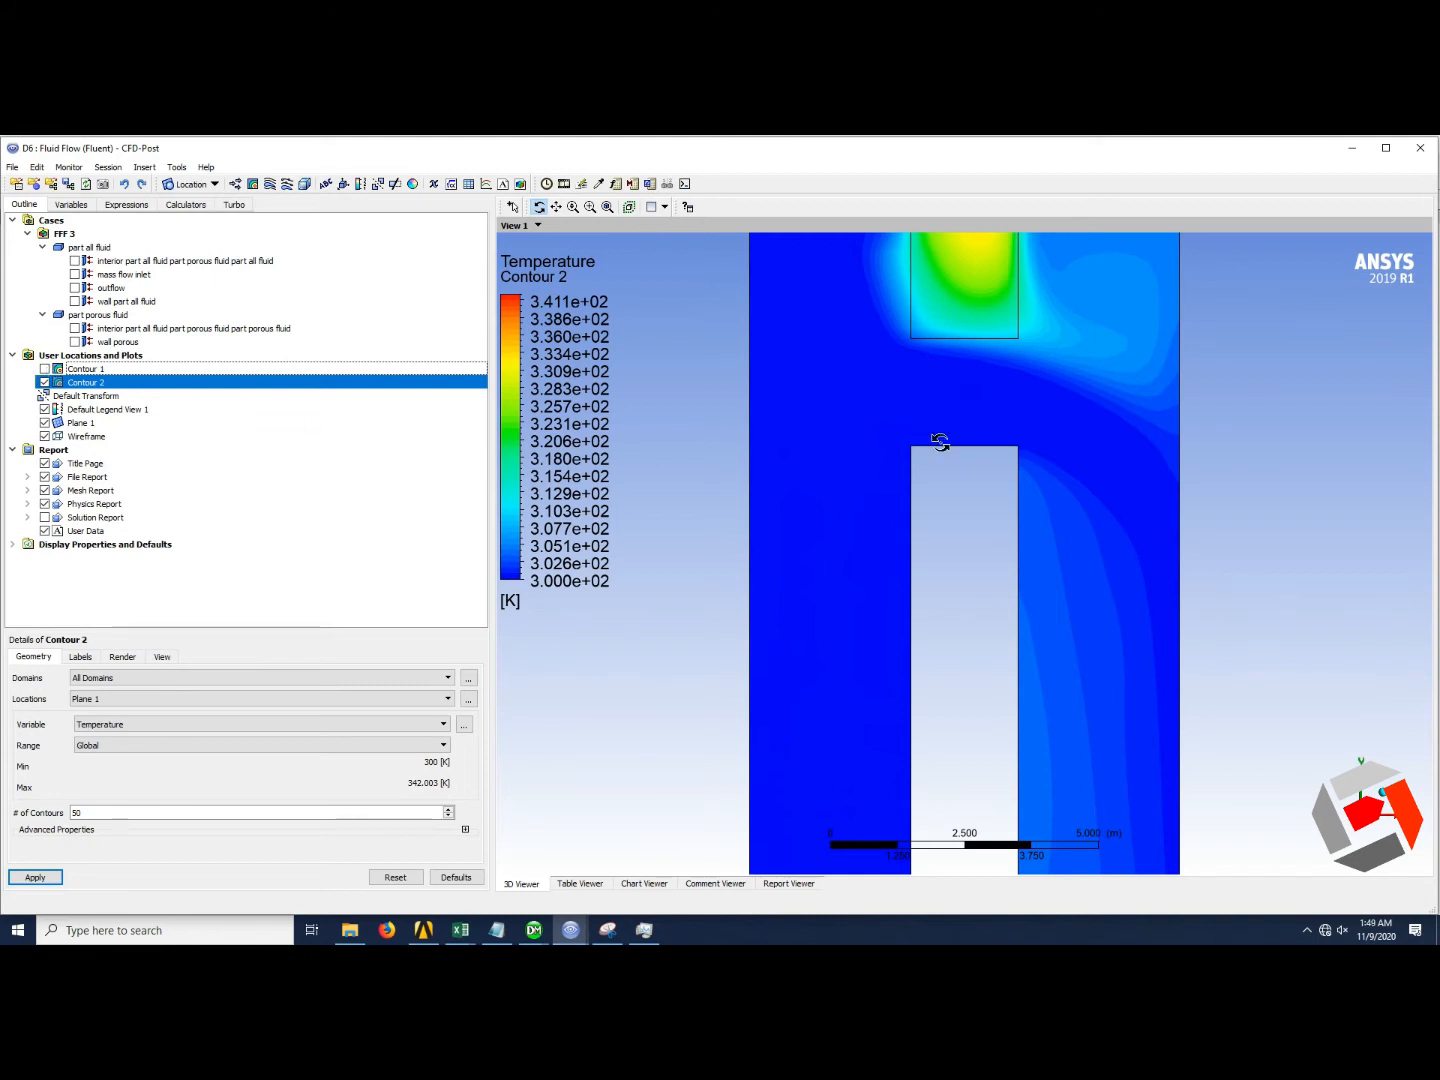
scroll(1009, 604, down, 6)
middle_drag(957, 422, 840, 512)
click(43, 370)
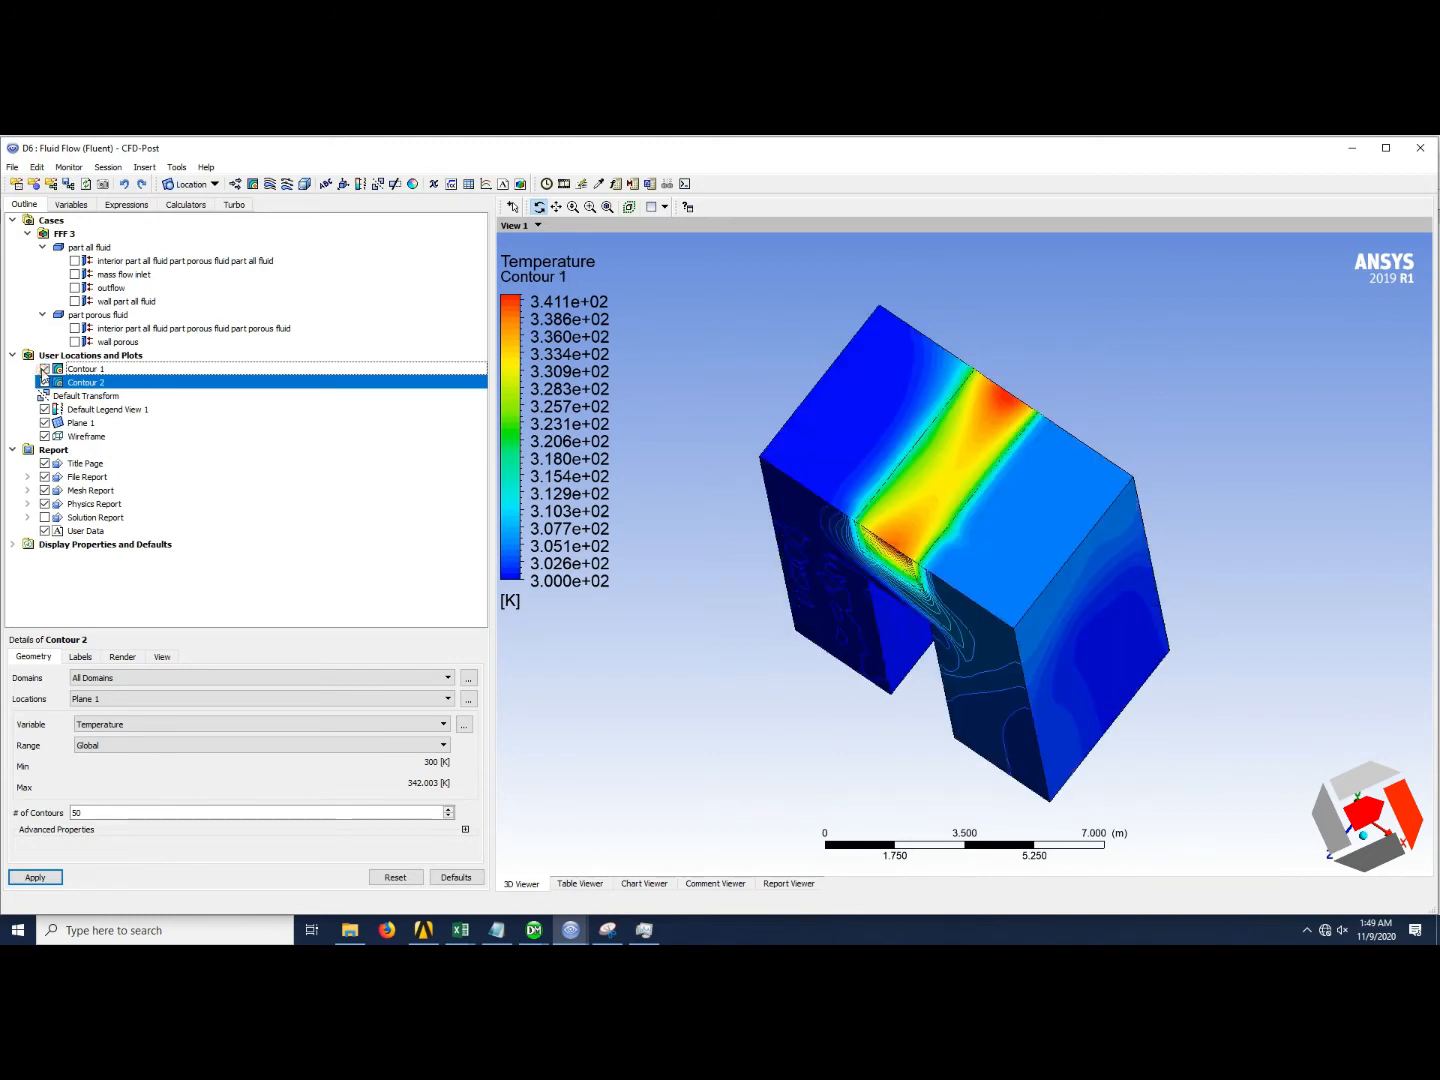
scroll(970, 482, up, 6)
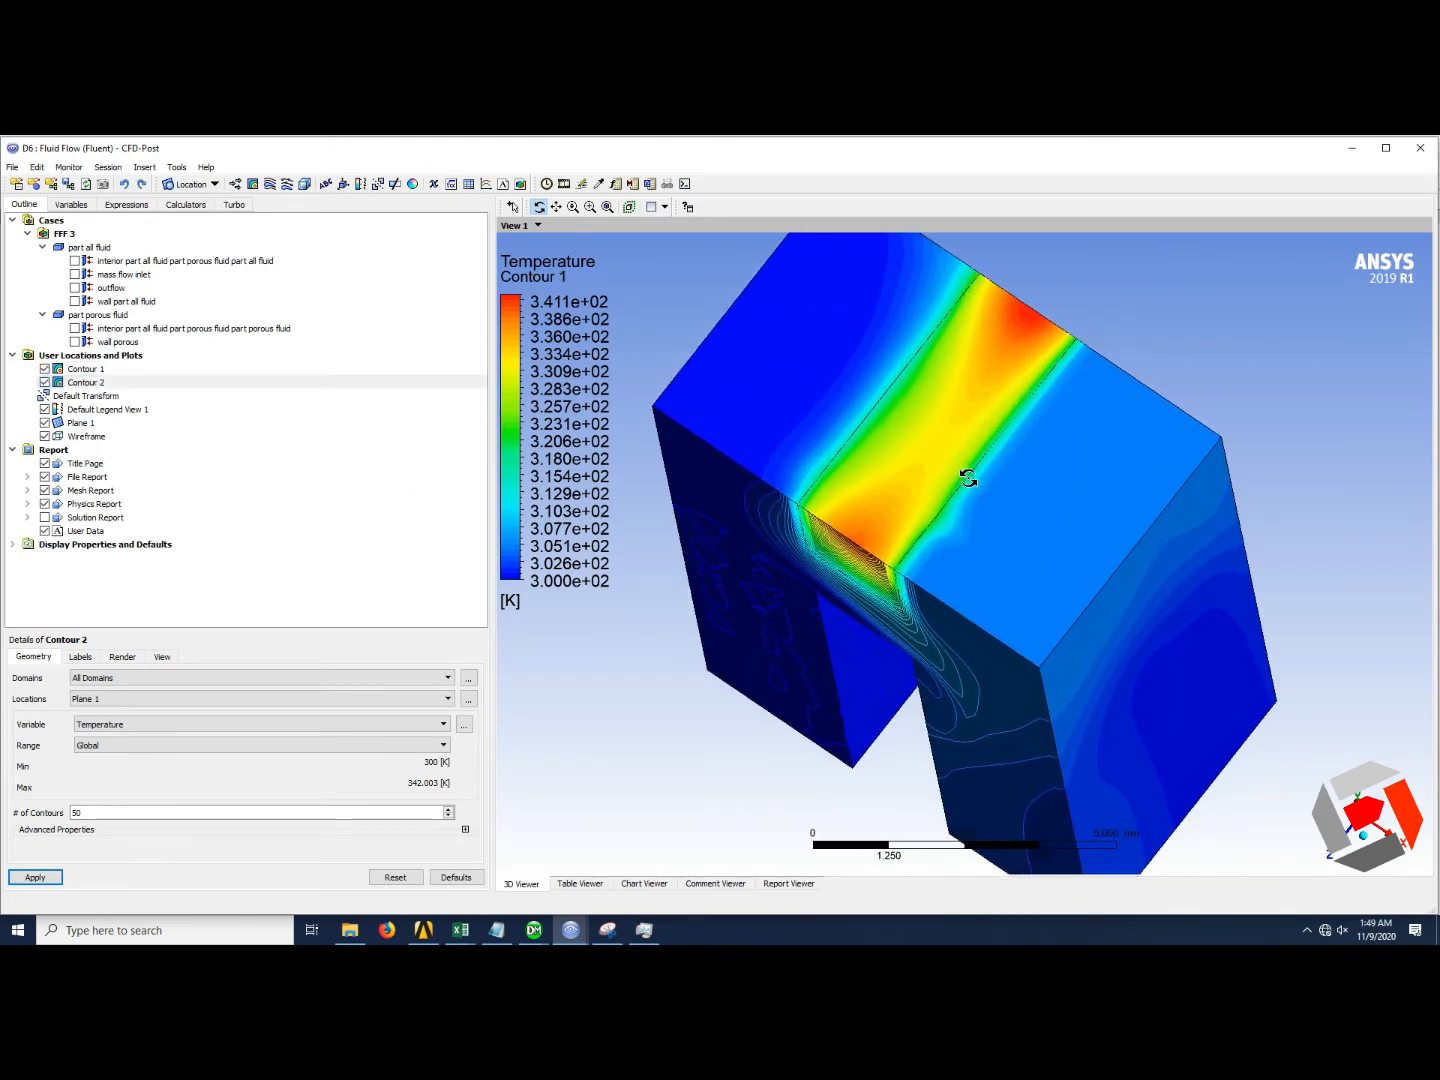
middle_drag(982, 399, 1011, 587)
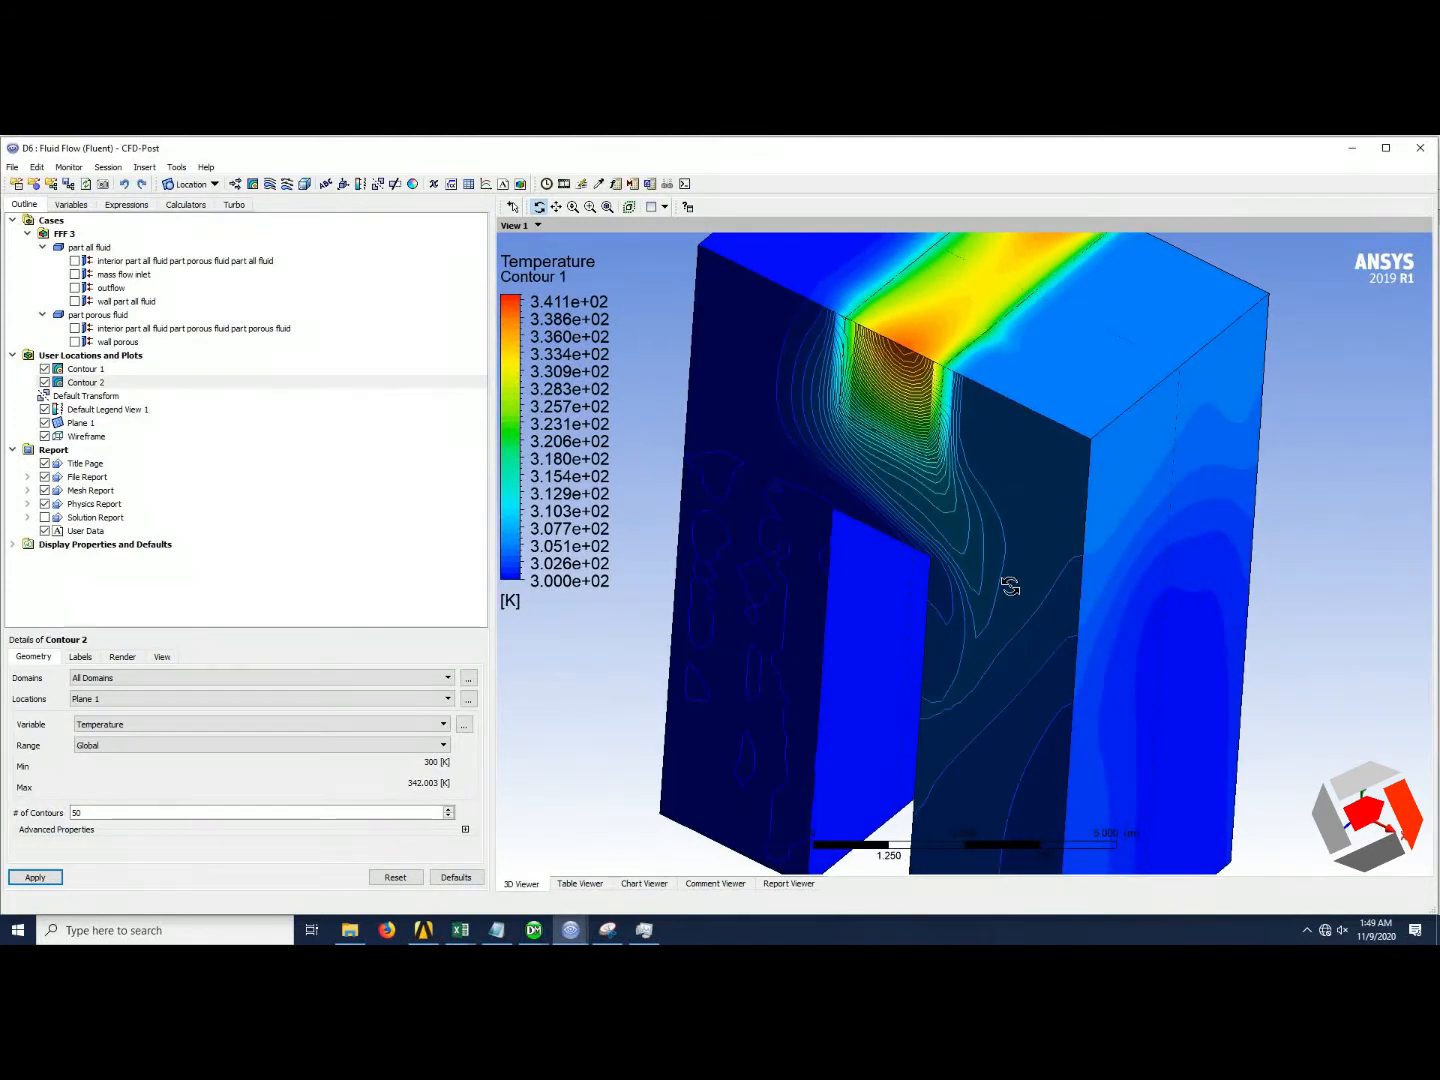
click(1349, 837)
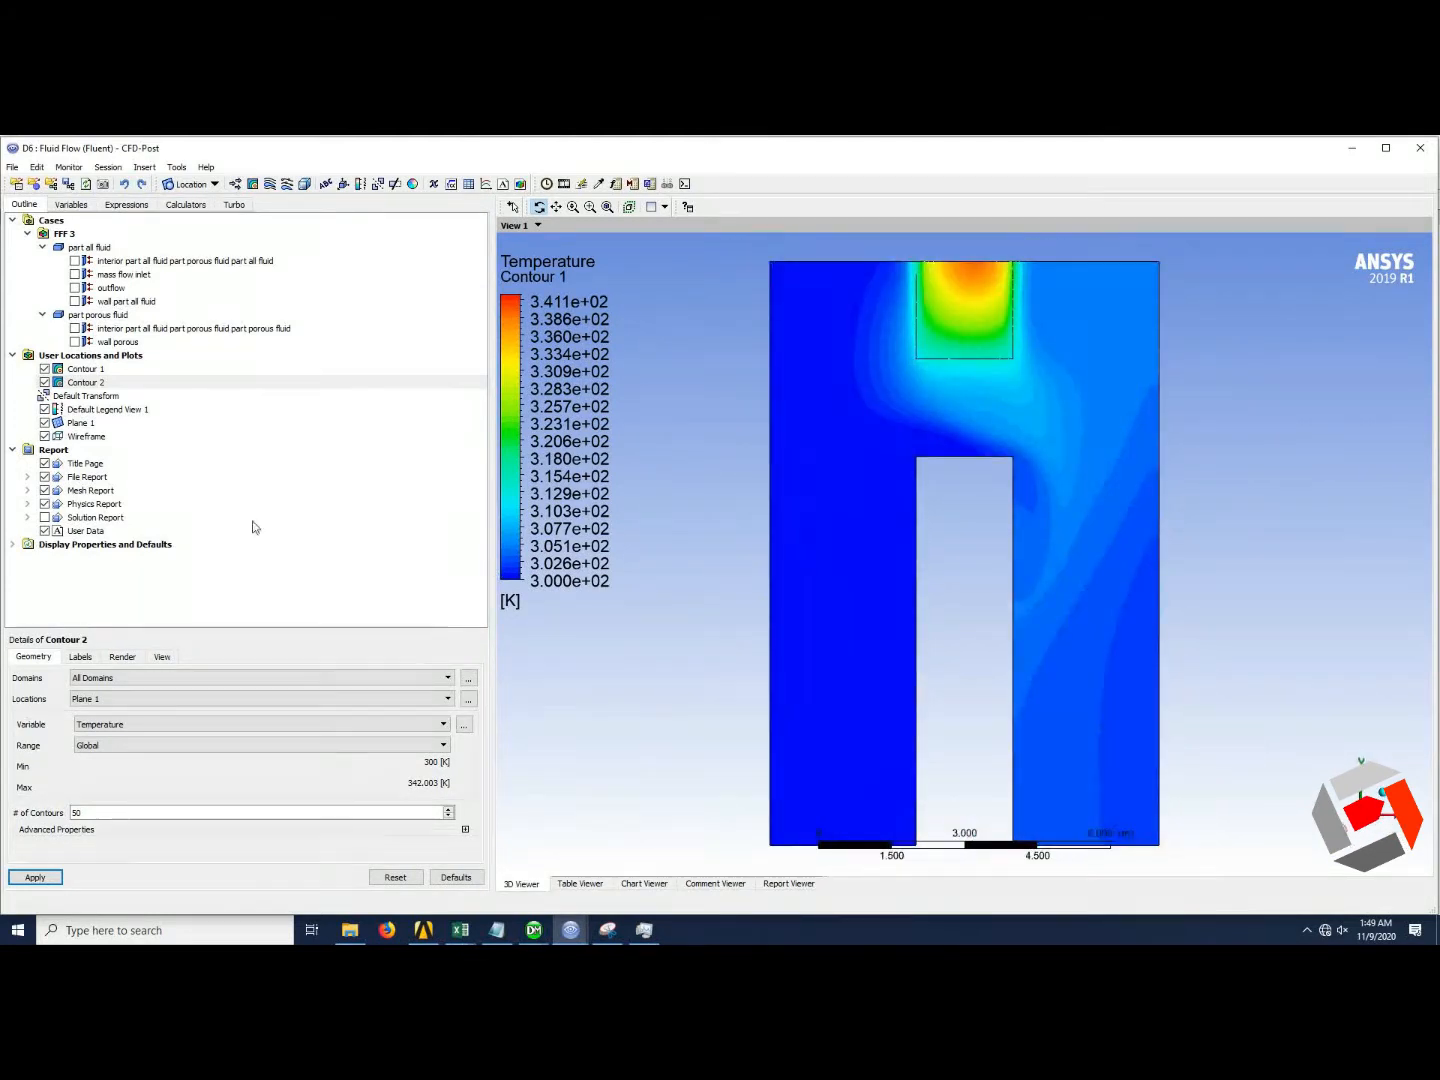
click(45, 369)
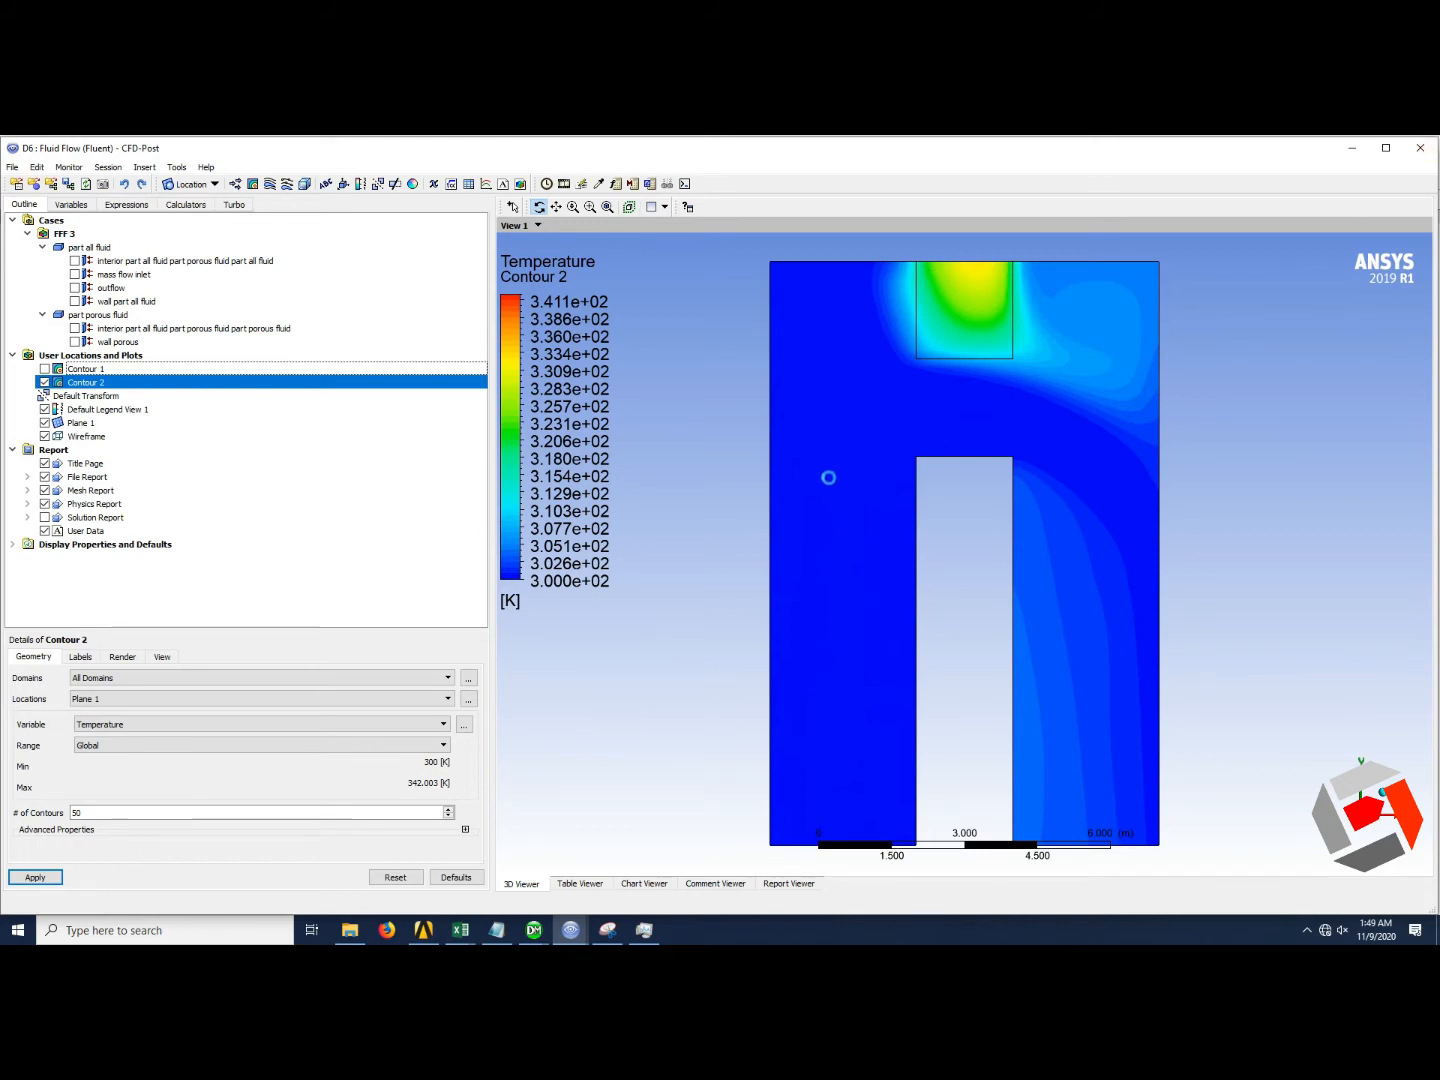
Switch to Workbench and reopen the setup of system D in Fluent with the current launcher options.
key(alt+Tab)
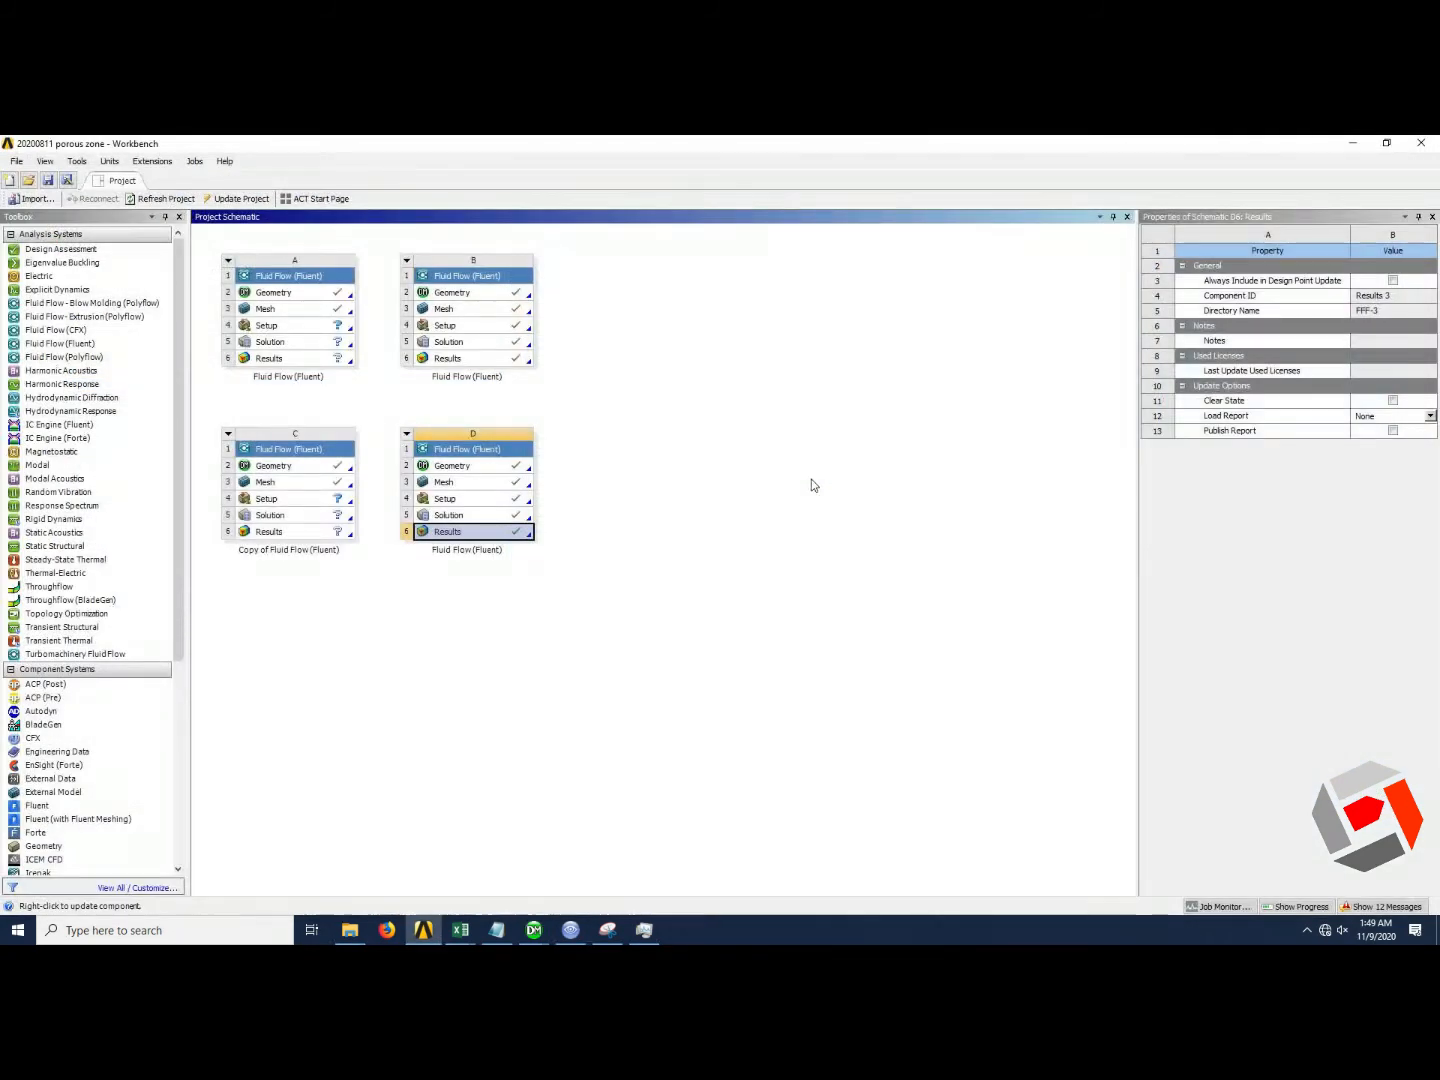
double_click(493, 499)
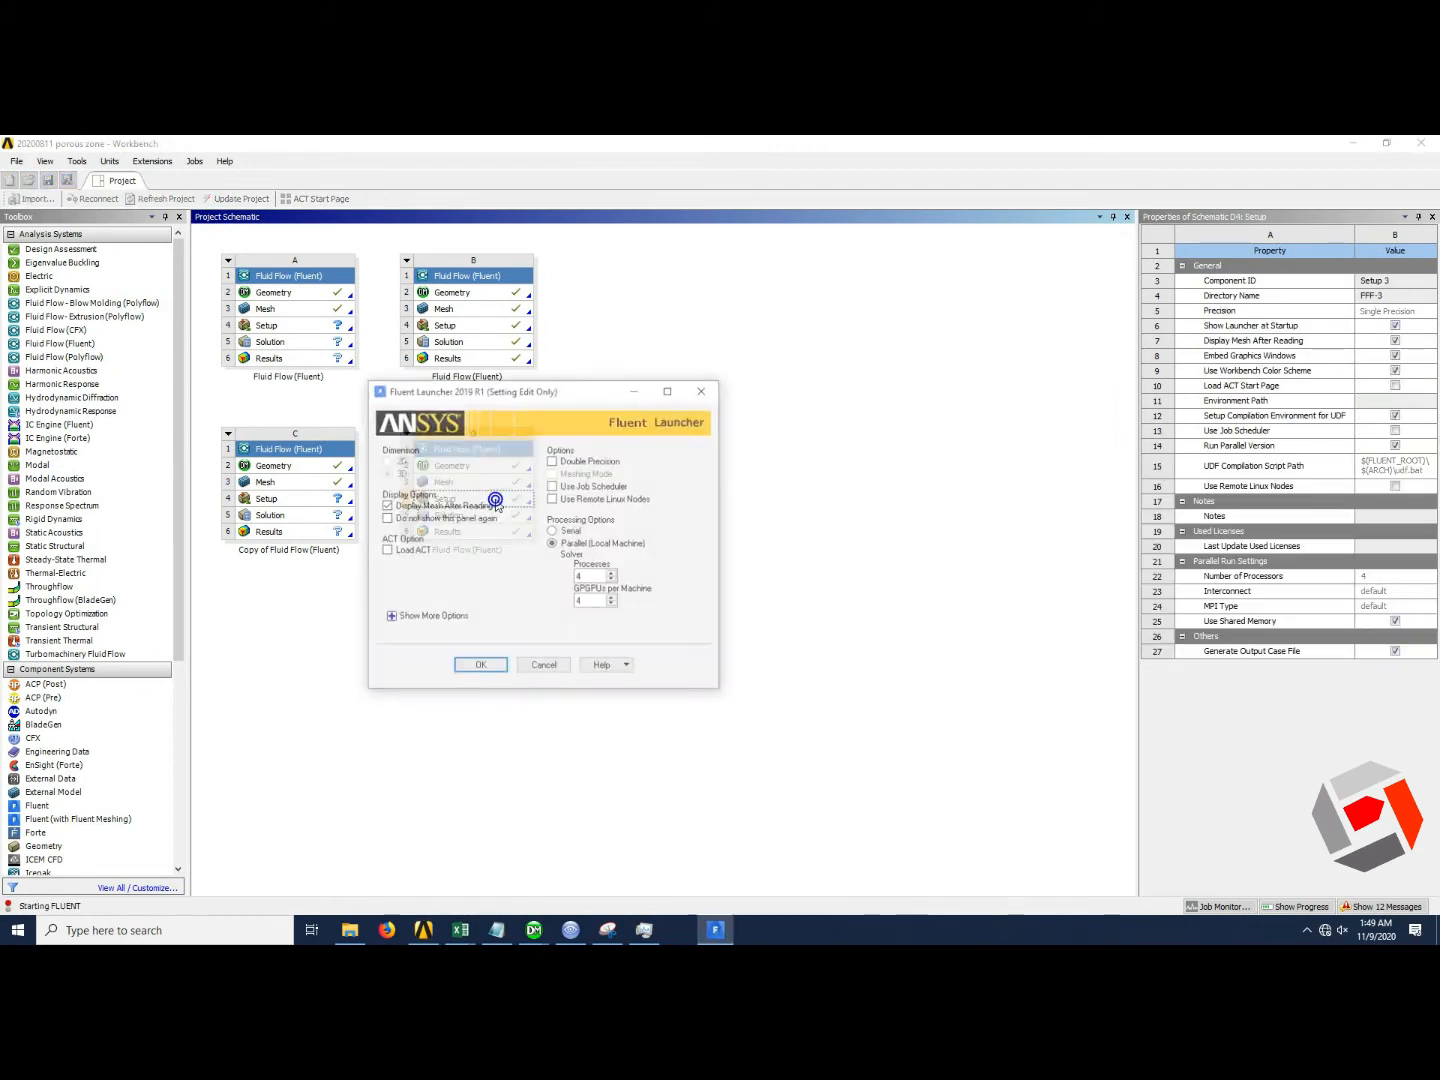
click(481, 667)
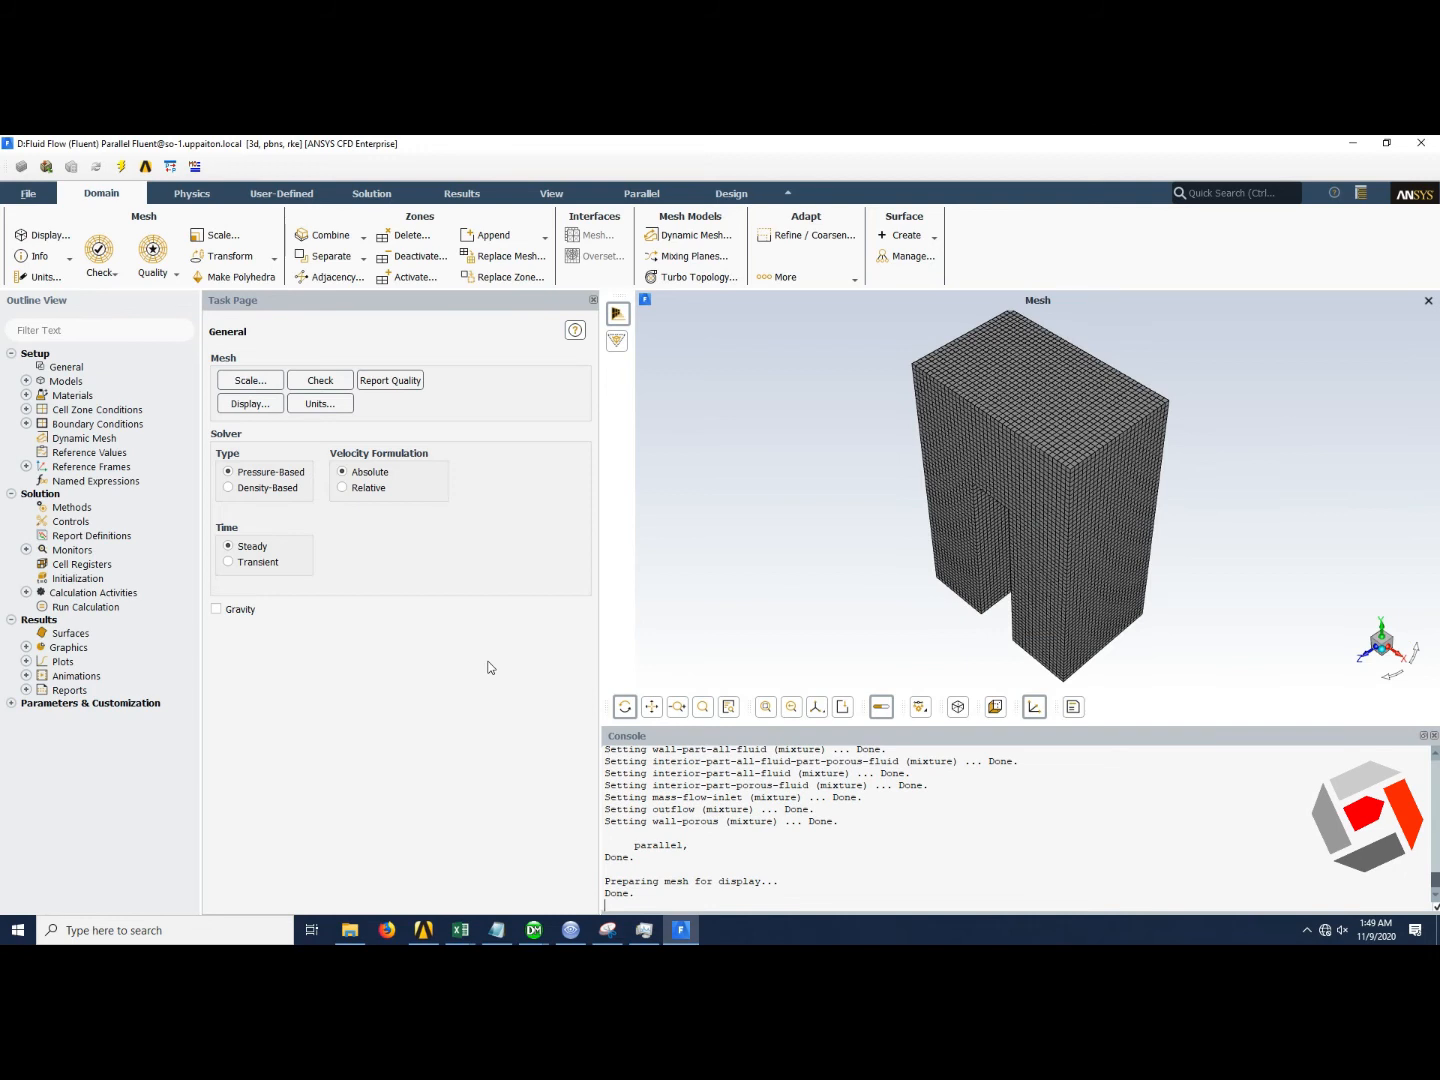
Set the fluid porosity of the part-porous-fluid cell zone to 0.9.
click(27, 425)
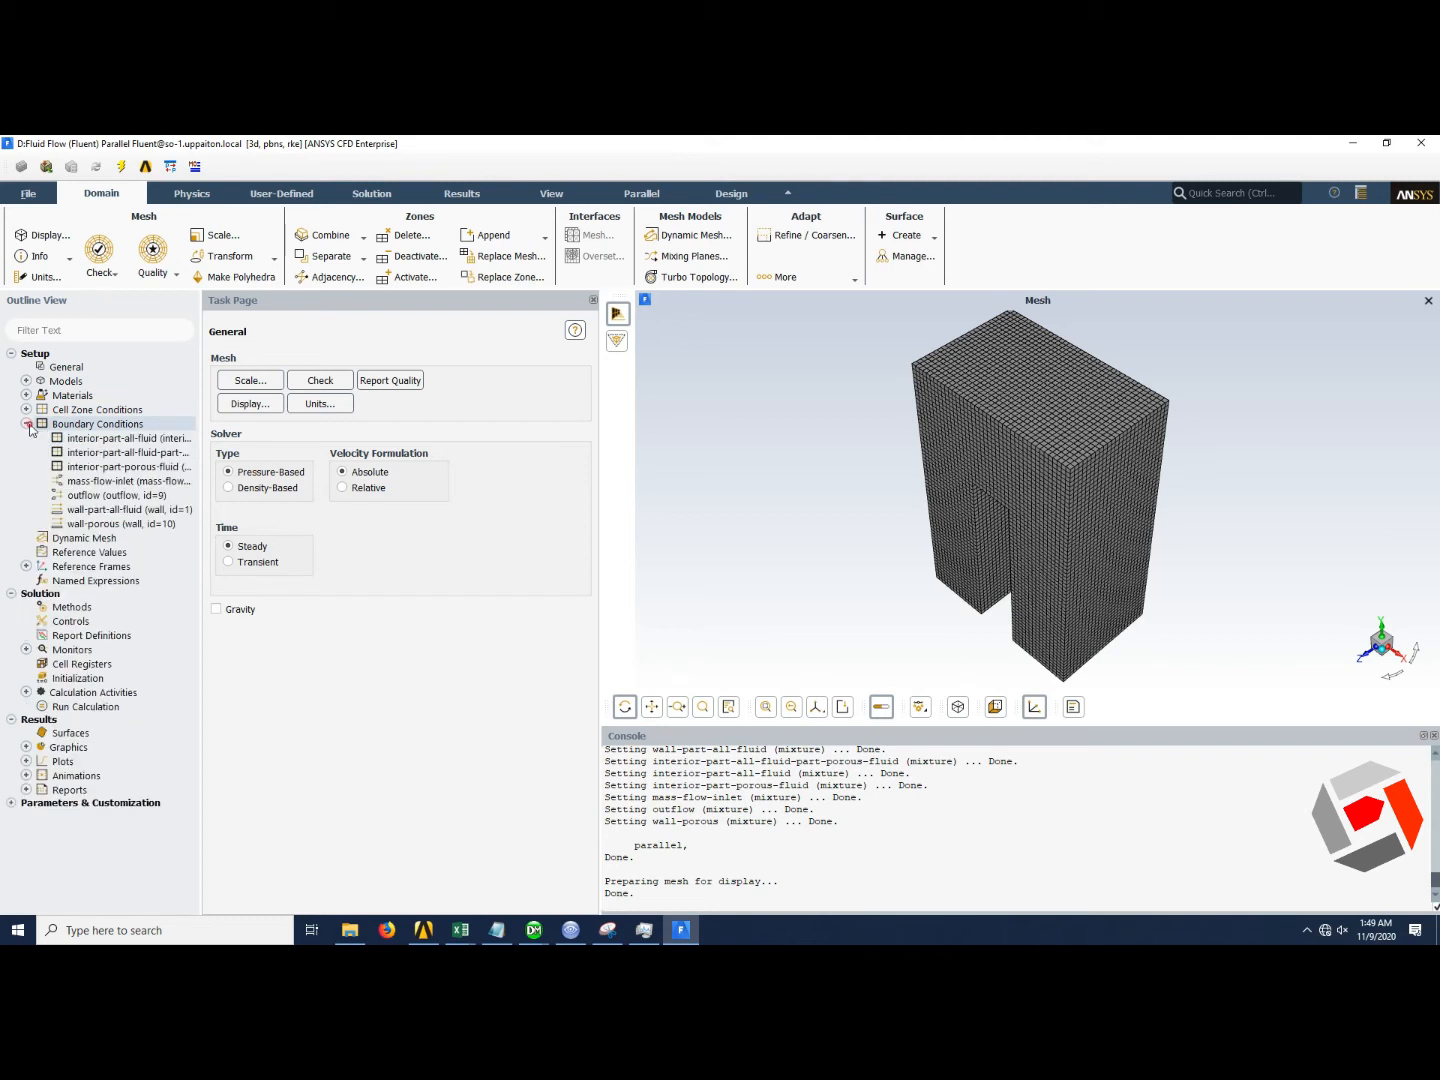
click(26, 410)
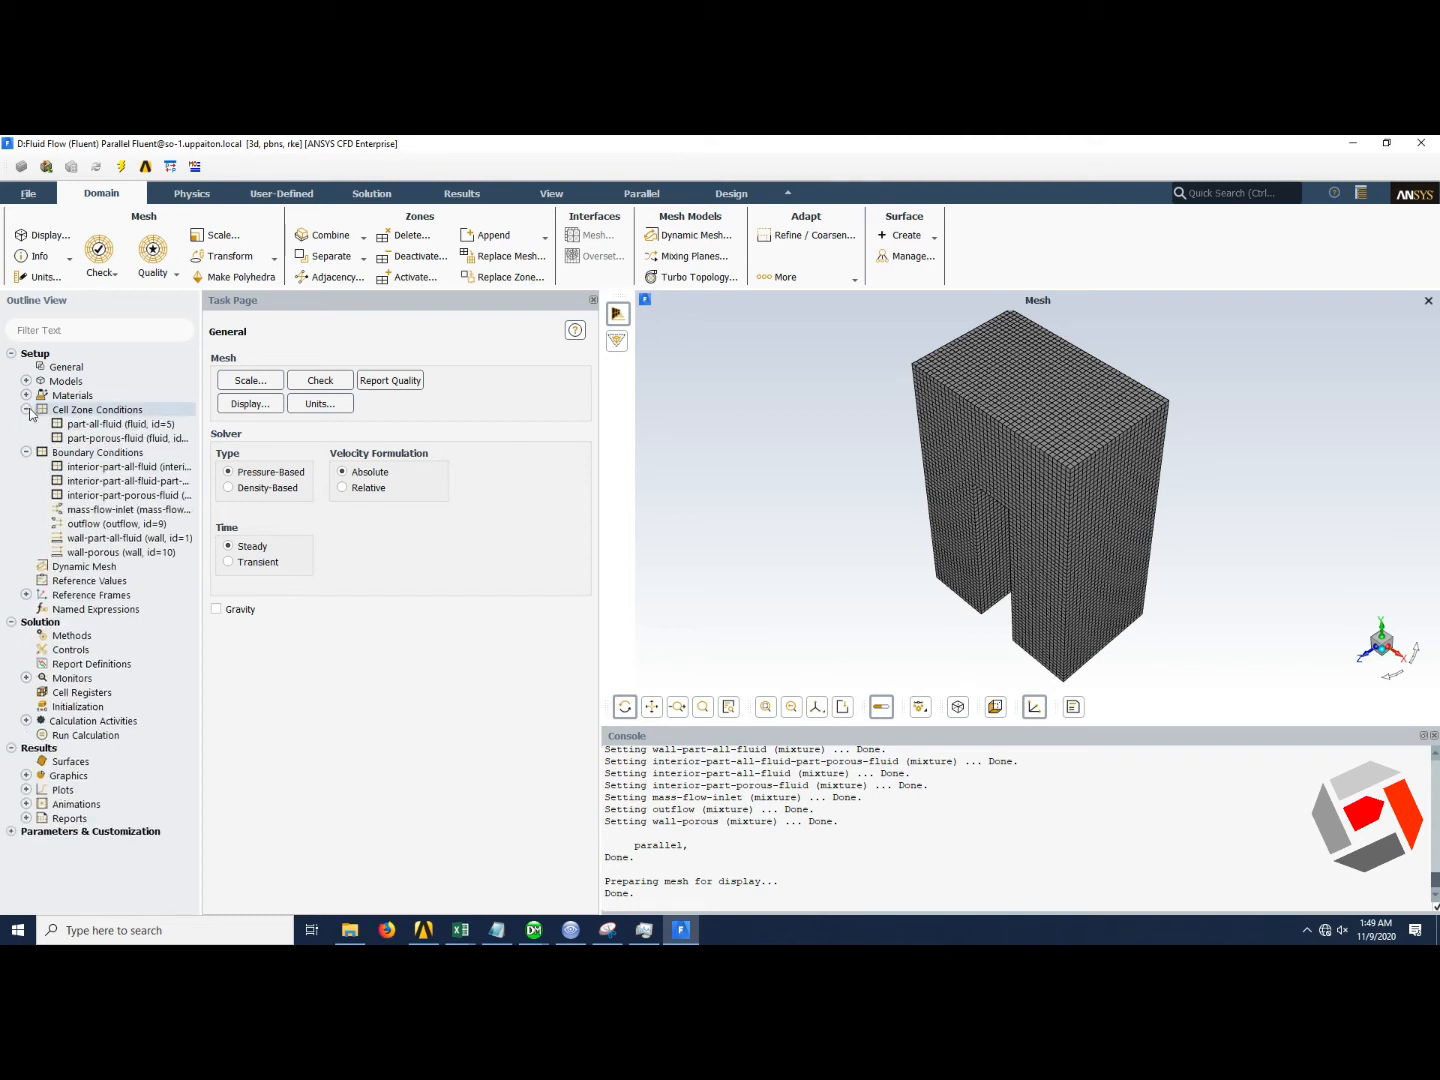
click(139, 437)
double_click(106, 409)
click(246, 401)
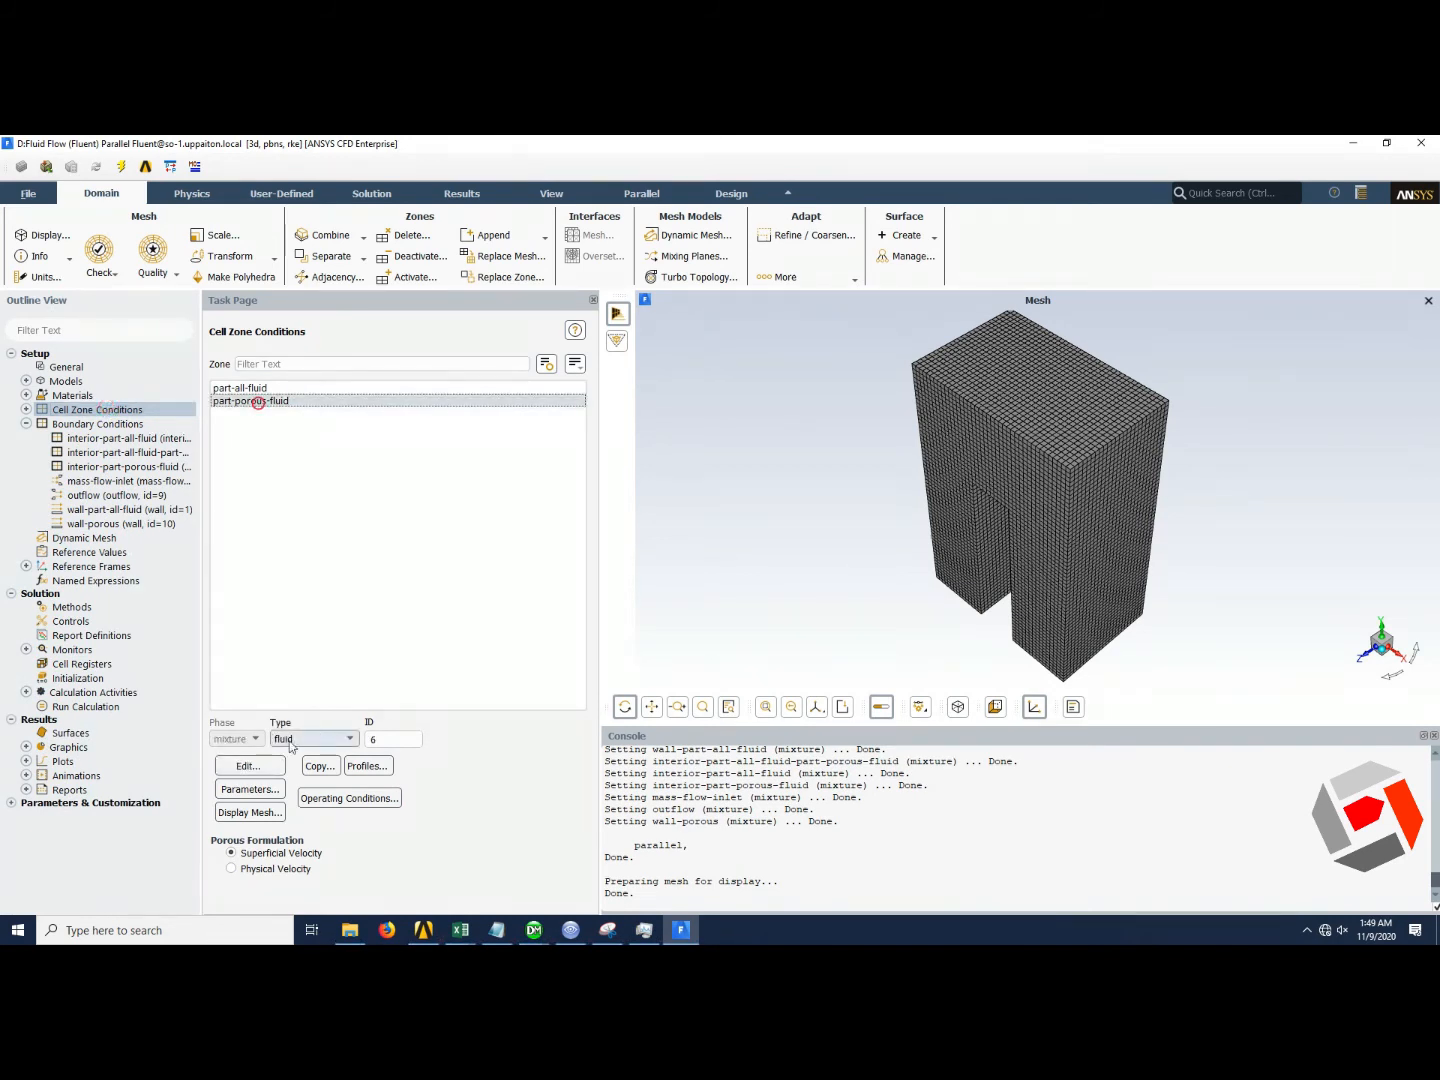
click(266, 768)
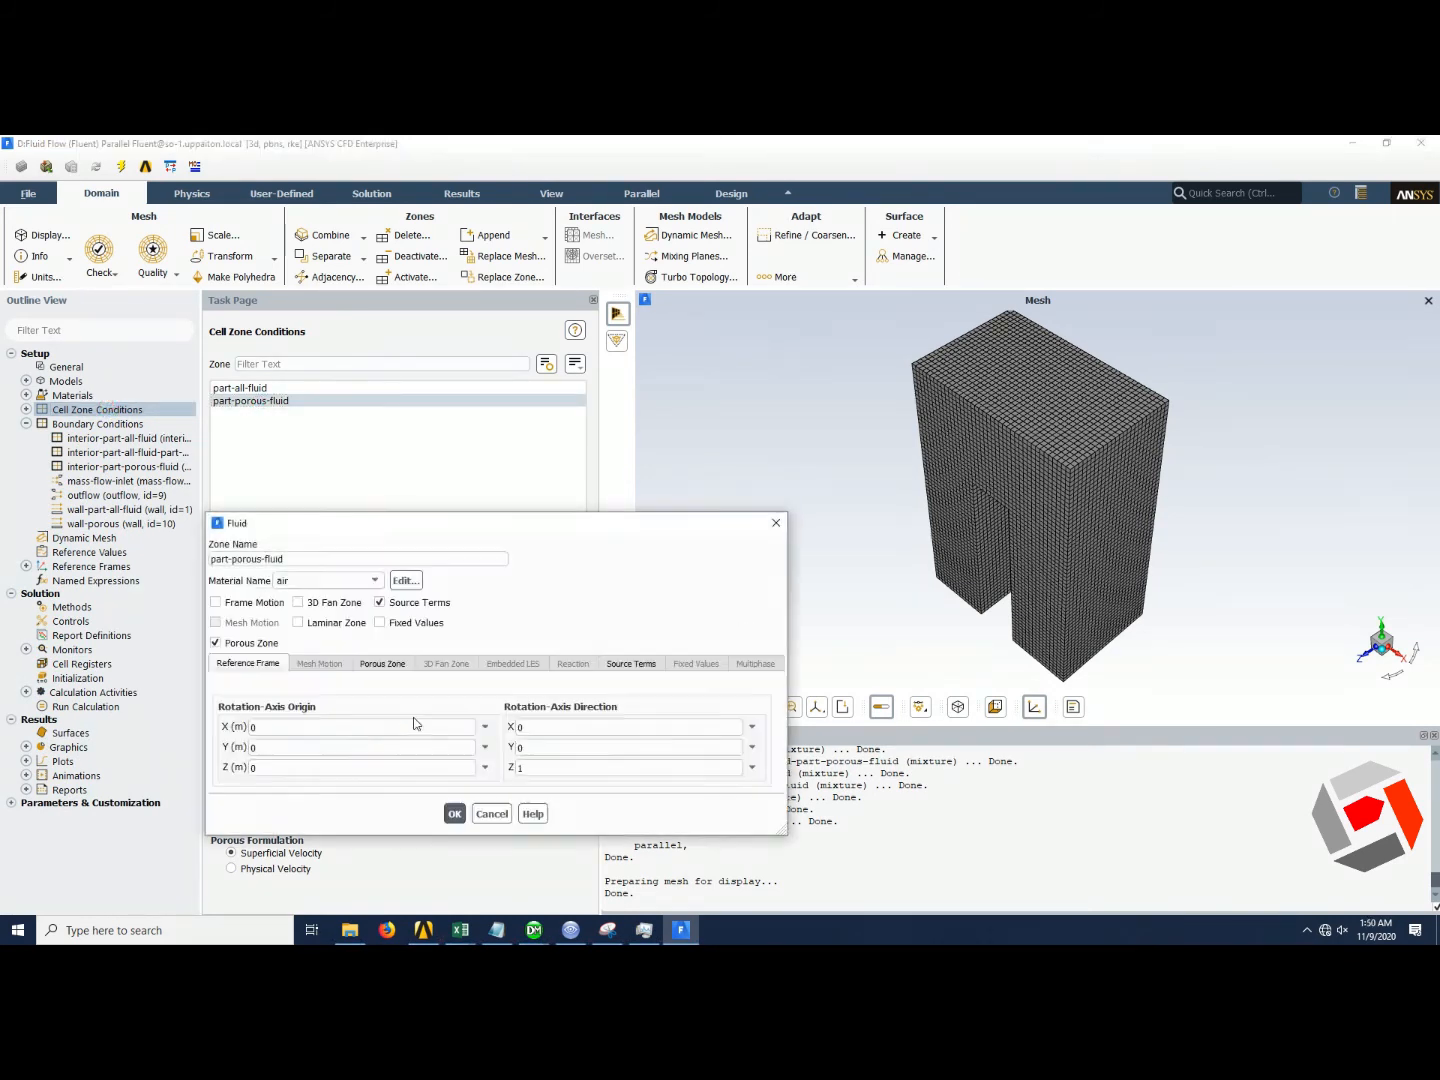
drag(452, 523, 462, 391)
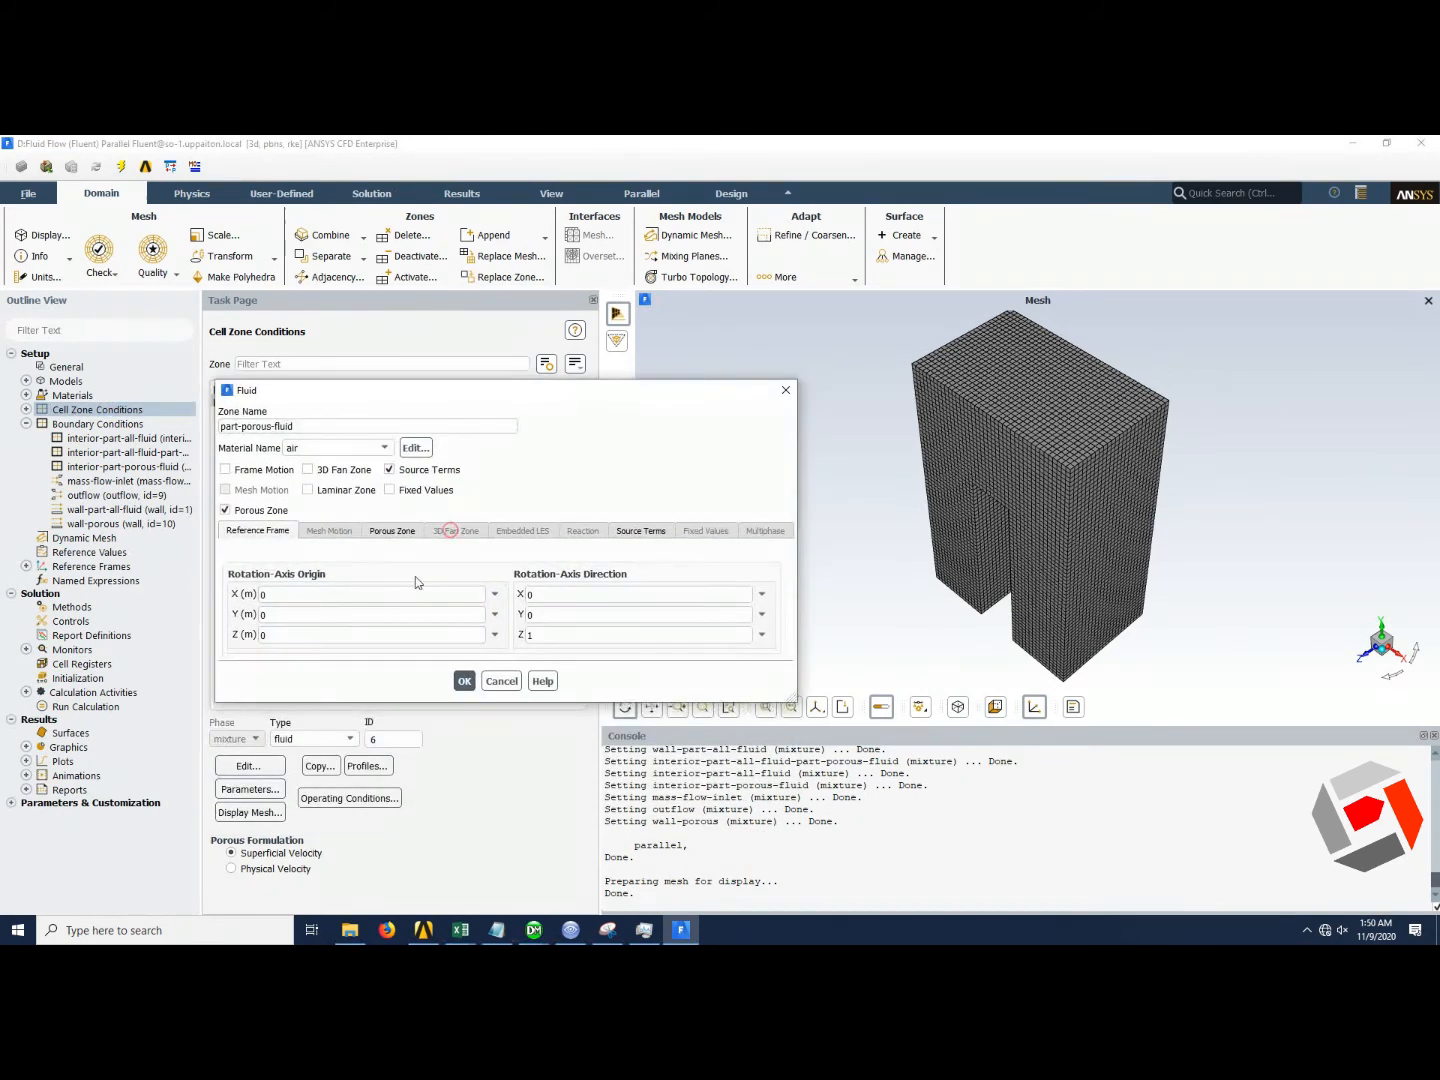
click(391, 531)
scroll(440, 595, down, 5)
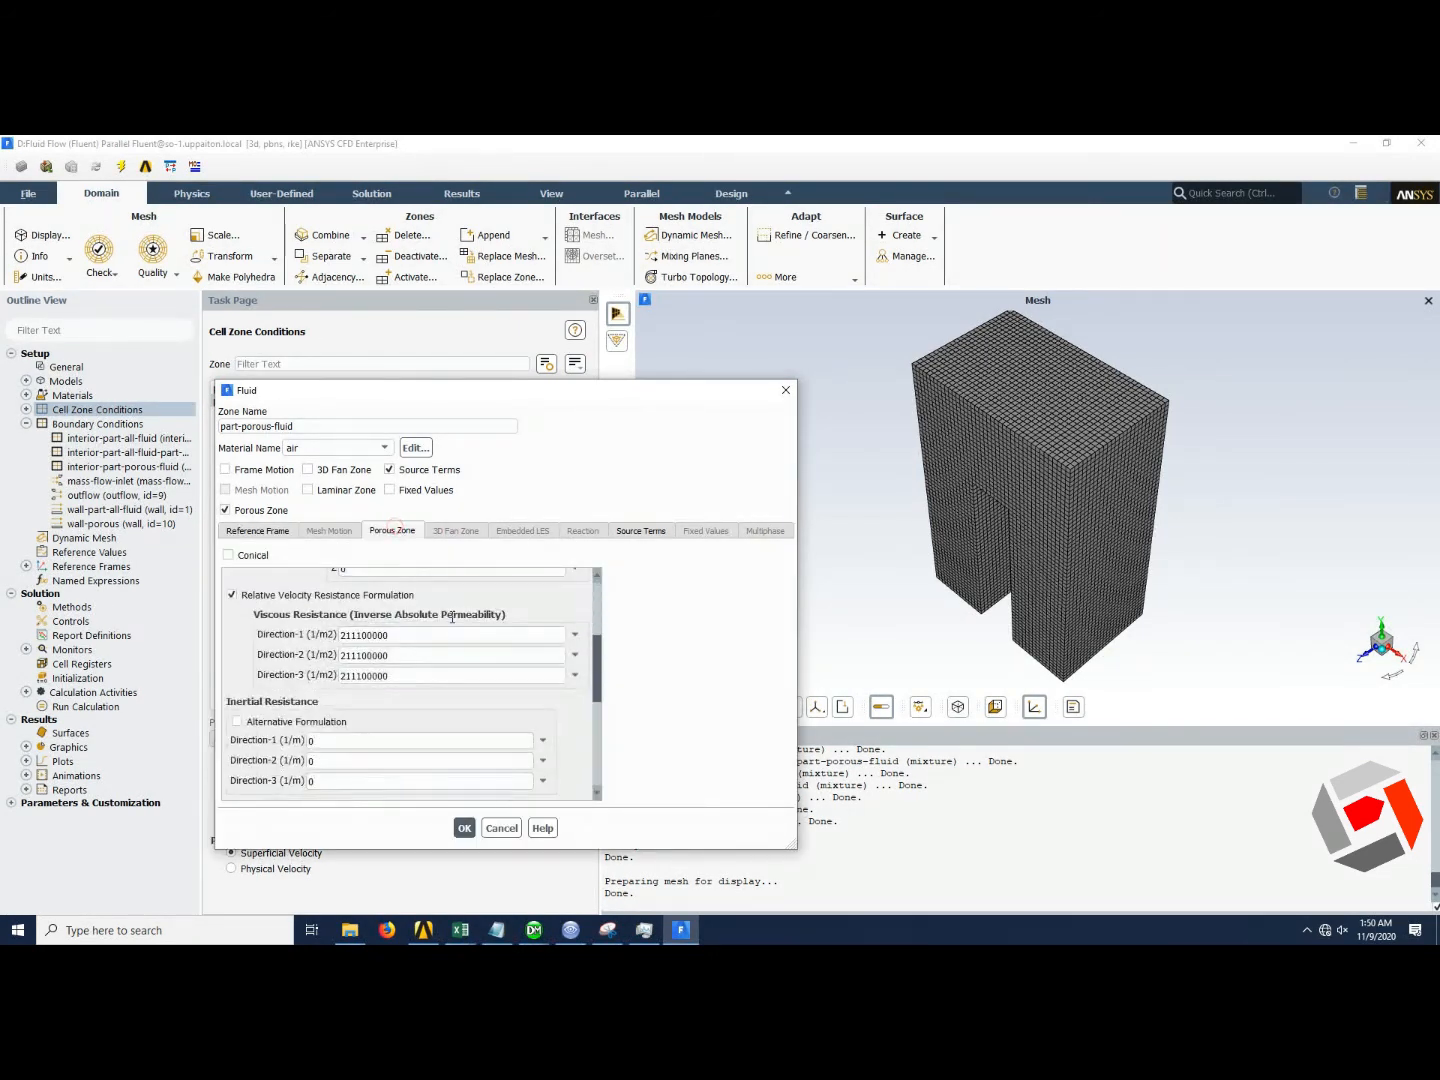
double_click(352, 716)
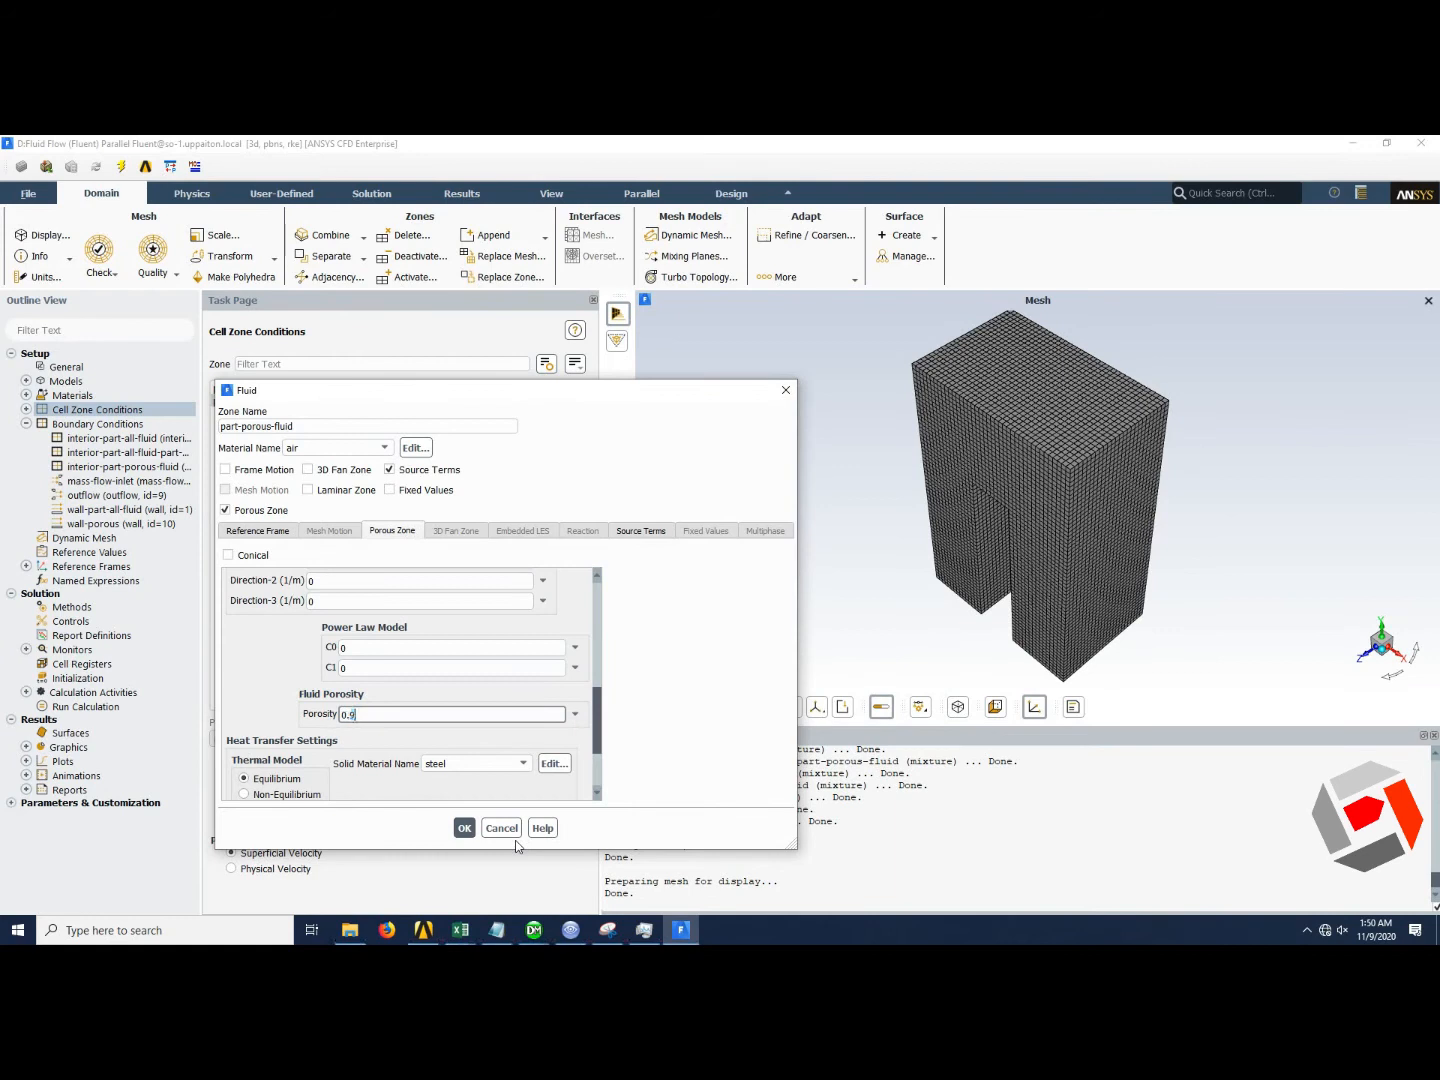
click(463, 826)
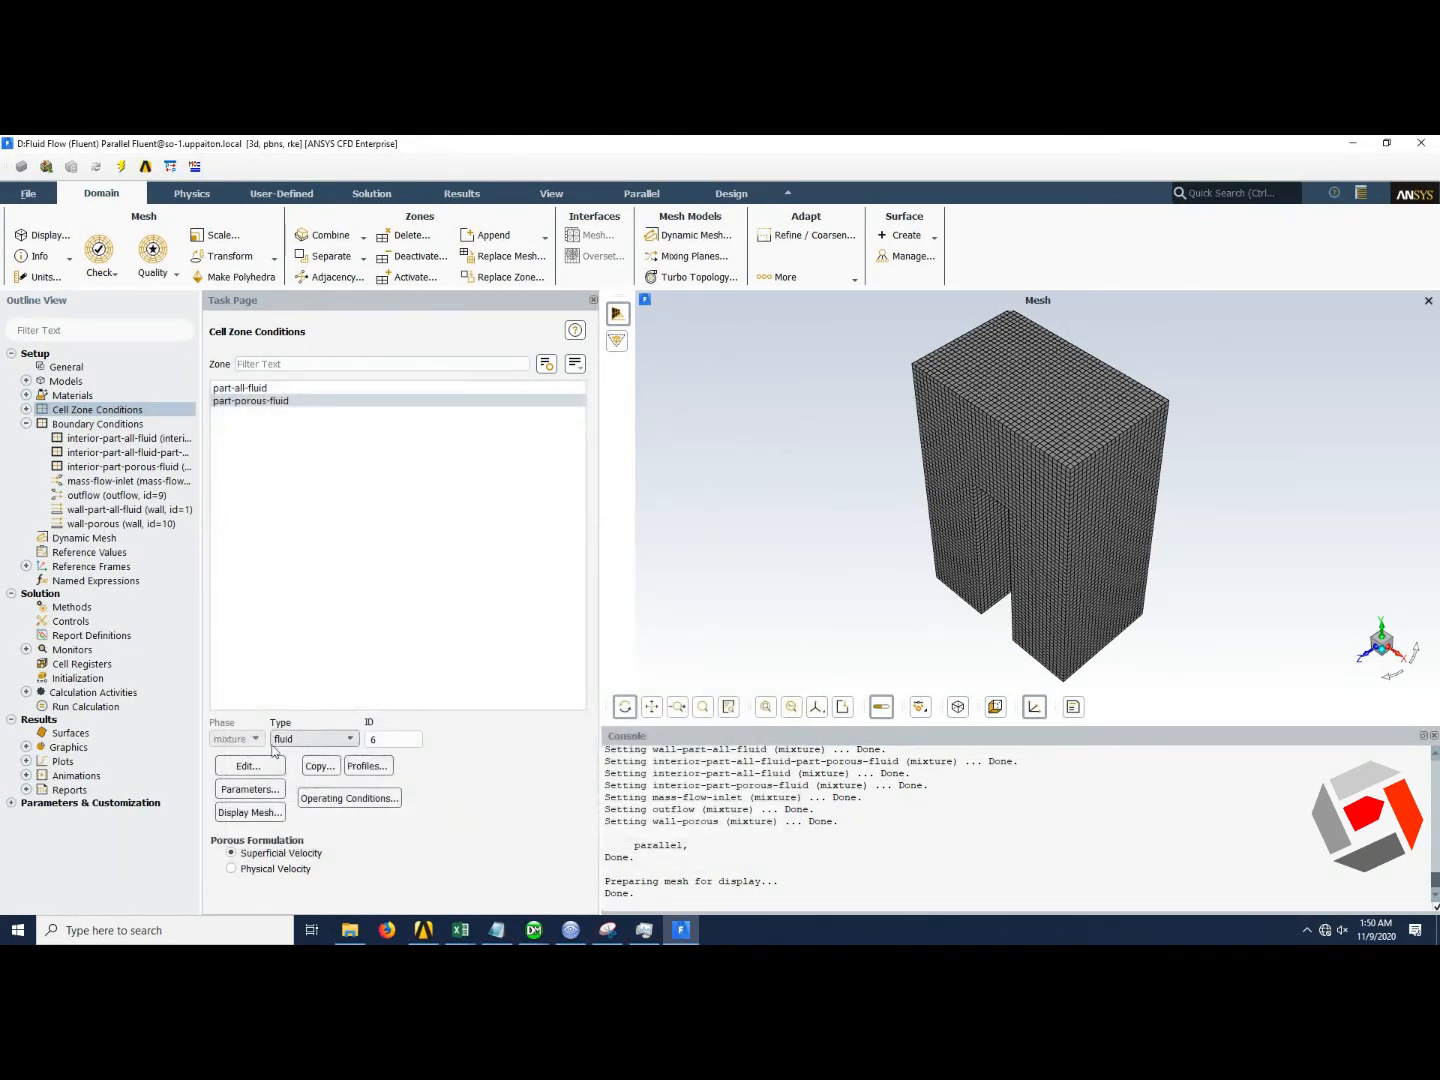
Edit the energy source value of the part-porous-fluid cell zone and apply the zone's settings.
click(256, 767)
click(636, 532)
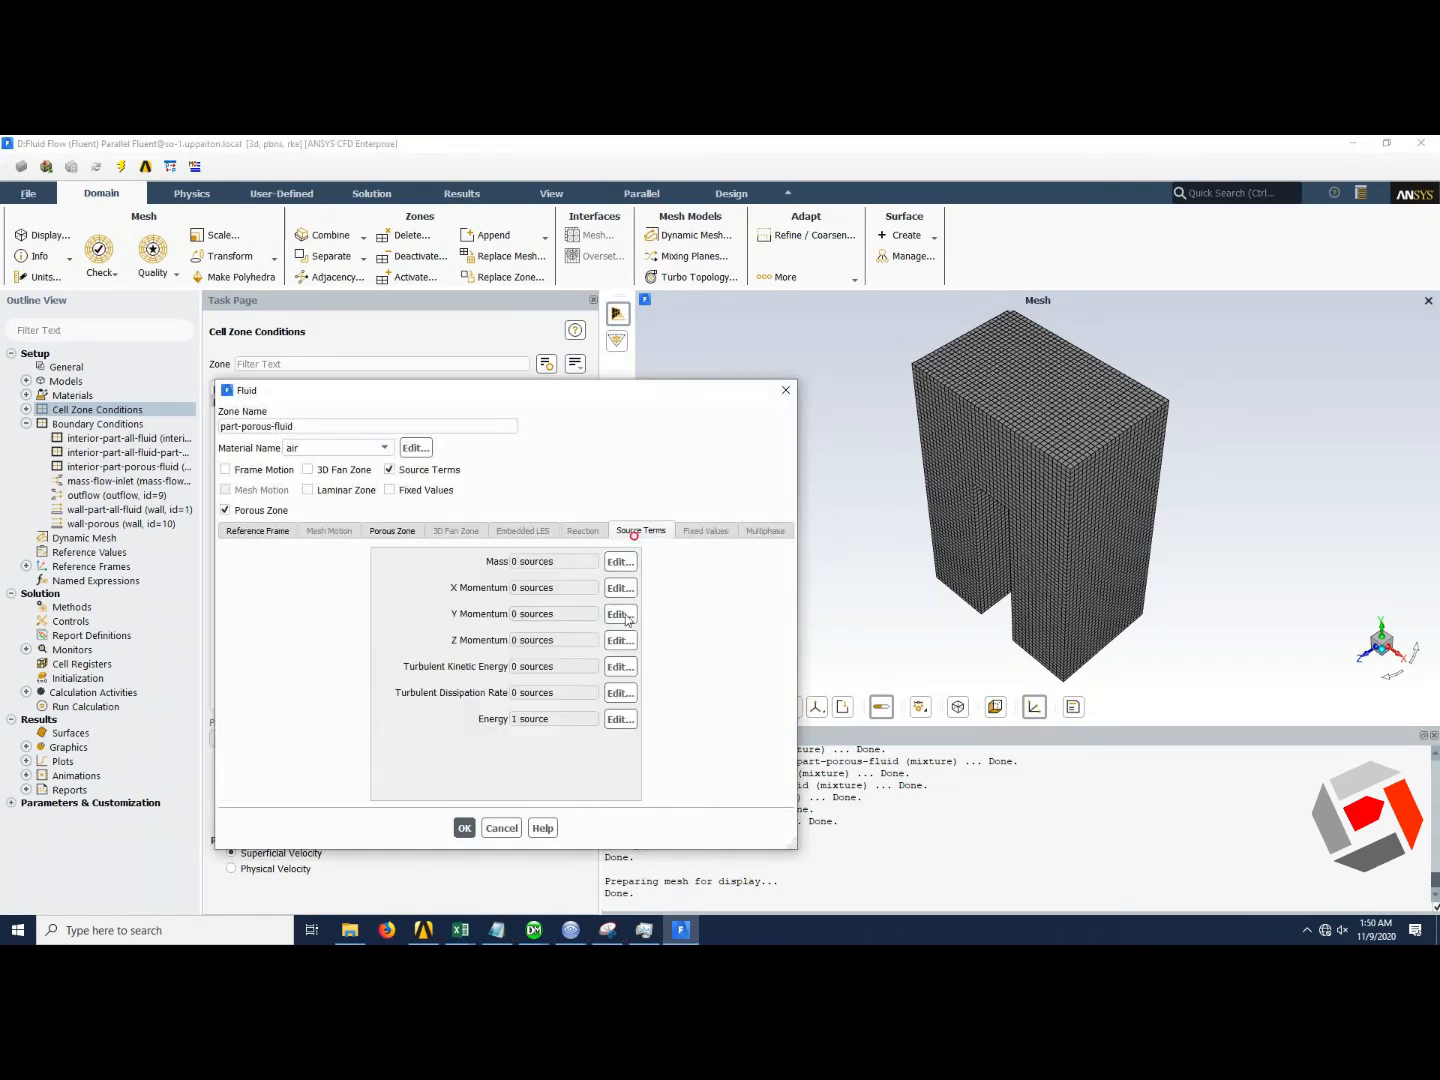
click(620, 719)
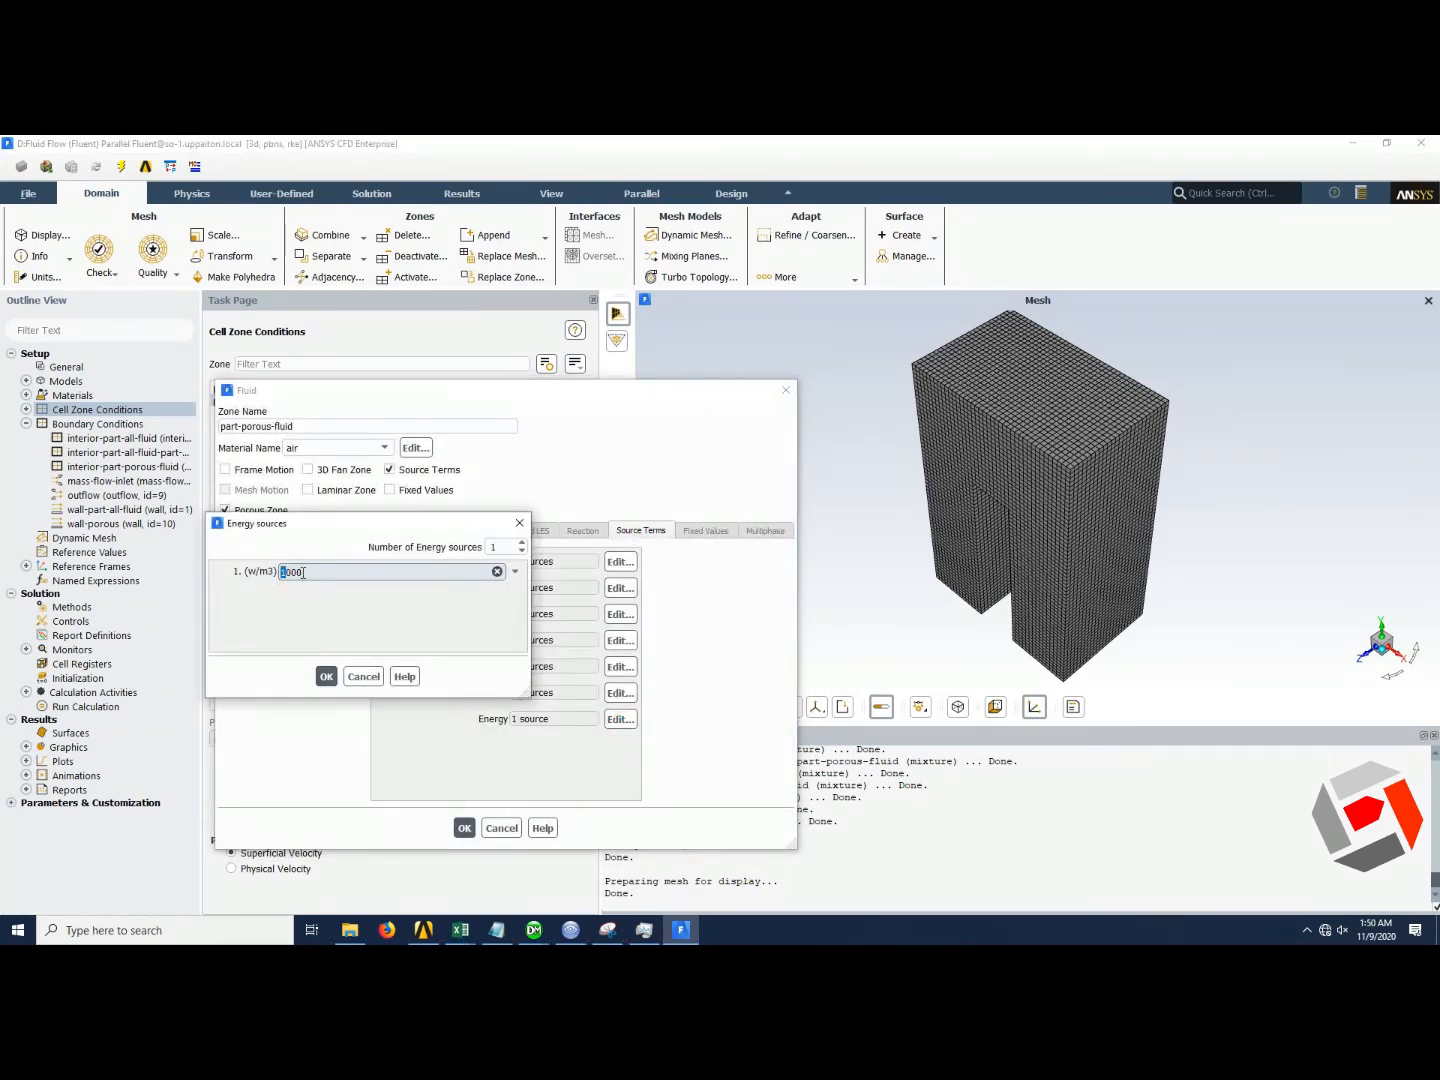
click(327, 676)
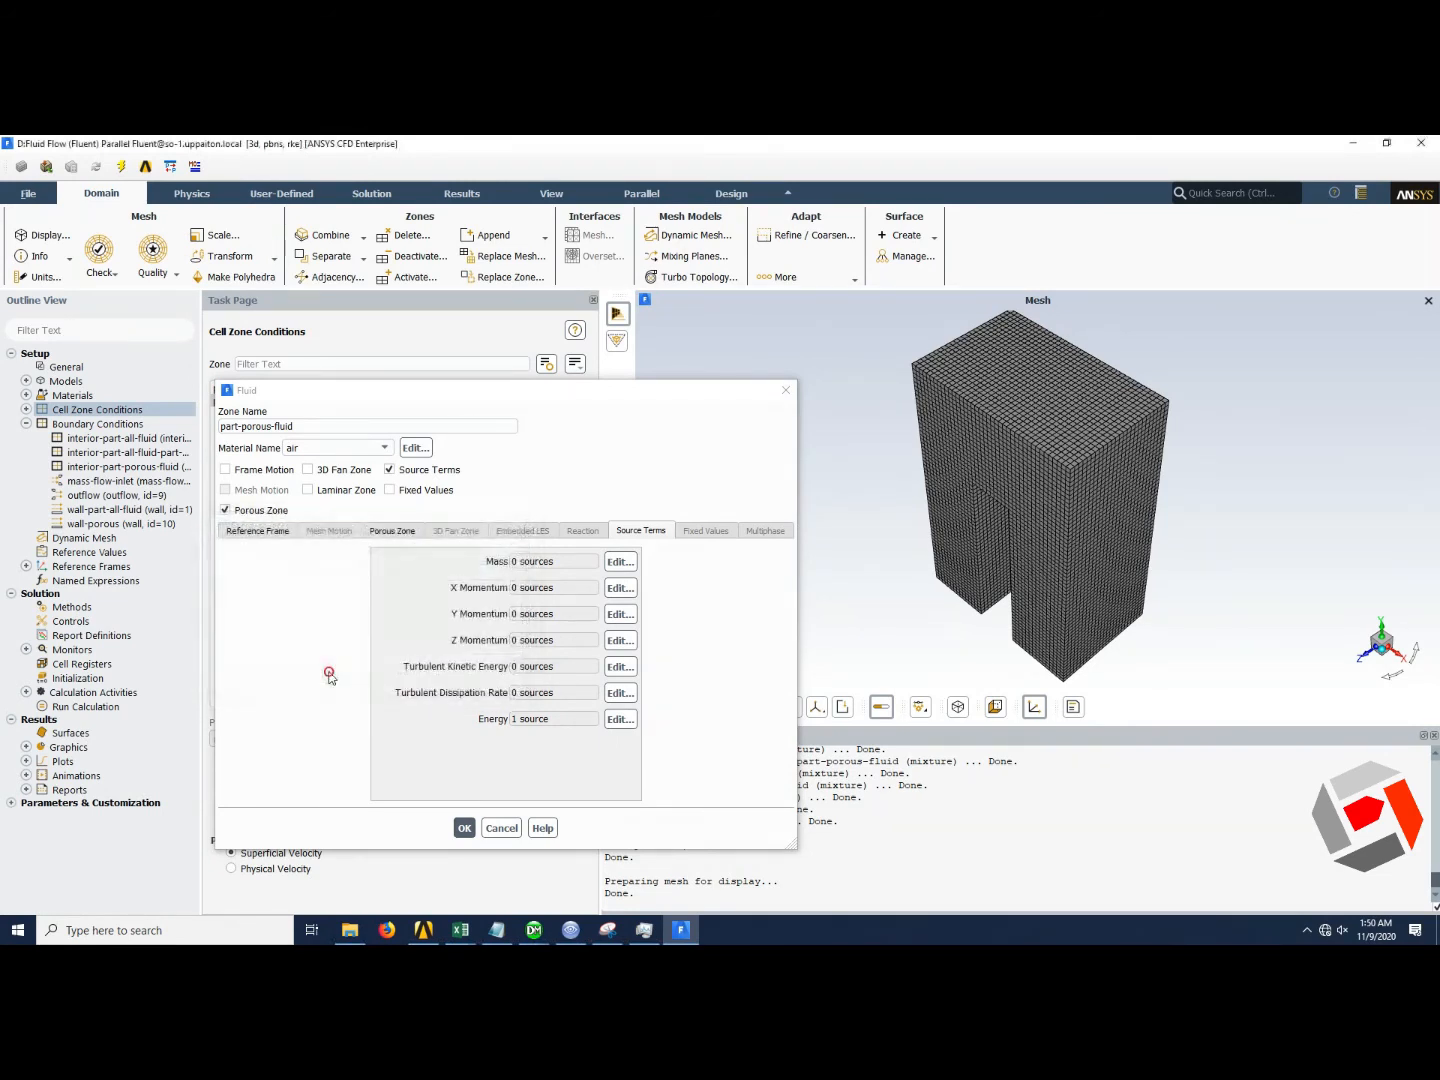
click(464, 828)
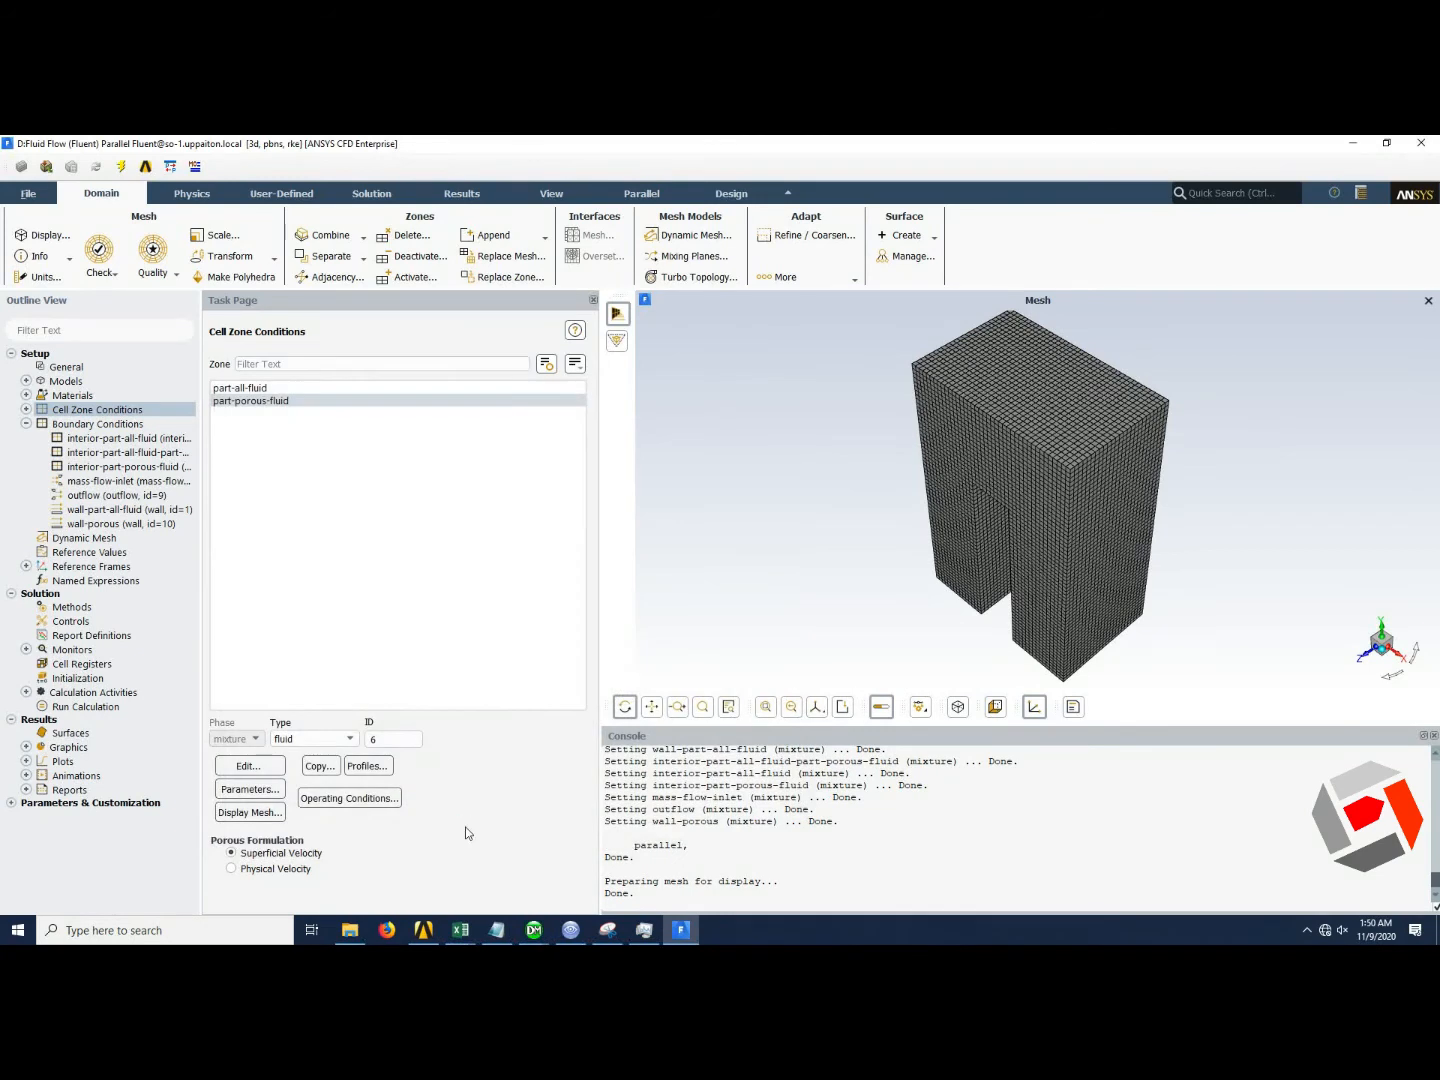
Initialize the solution with the standard method, computing the initial values from all-zones.
click(78, 679)
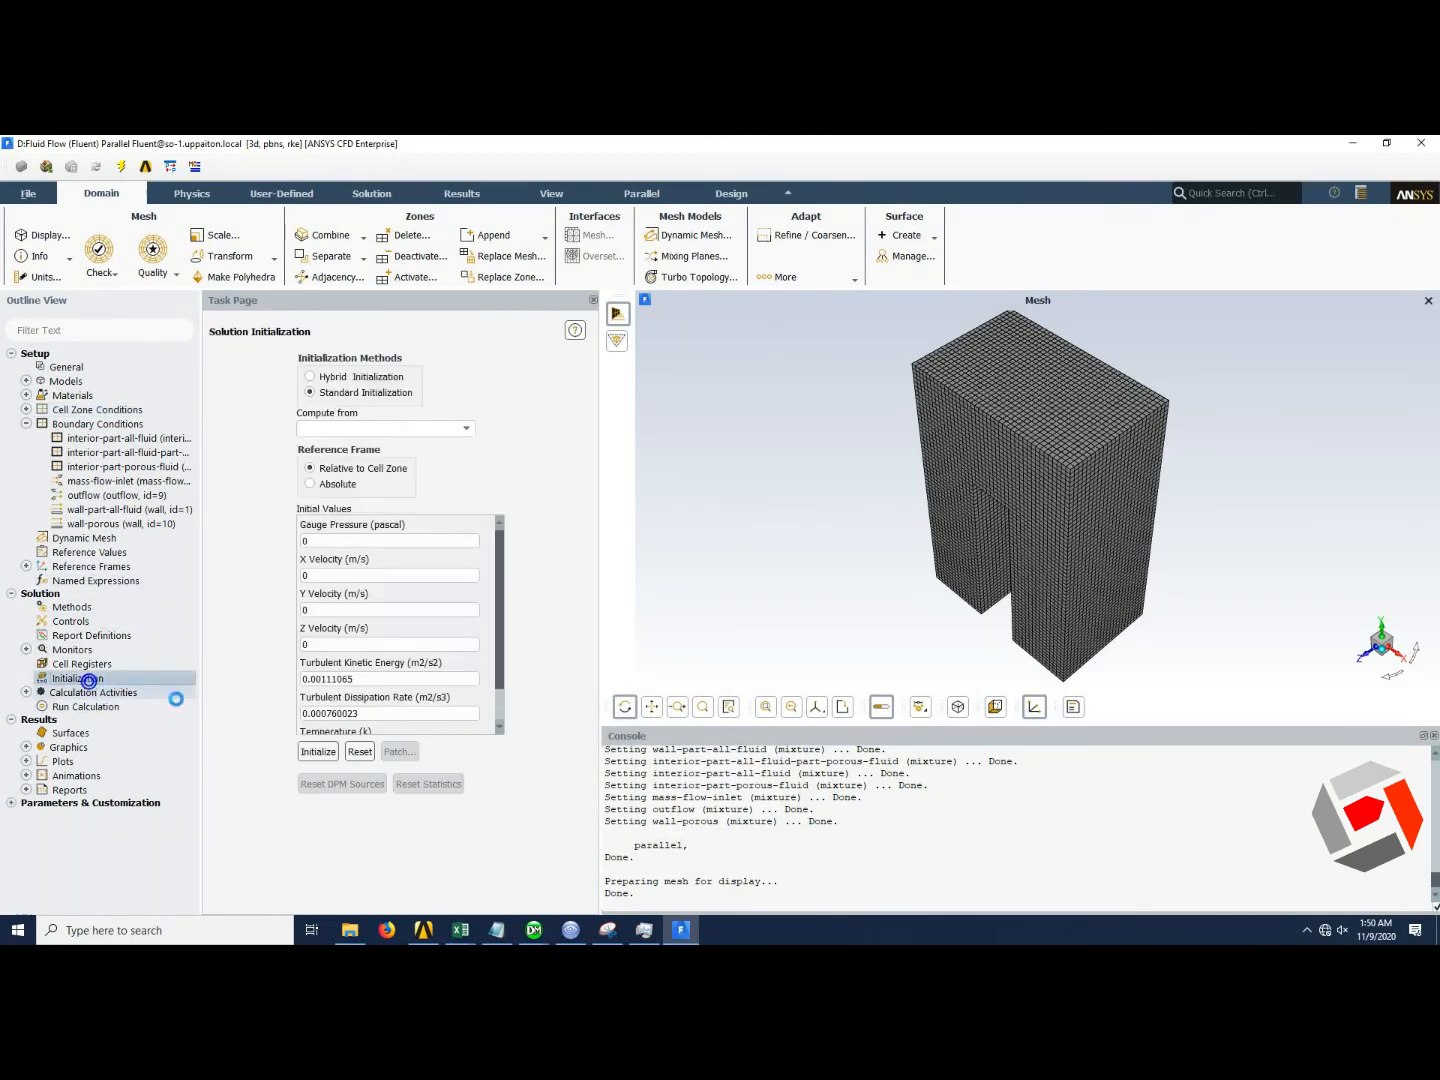
click(318, 750)
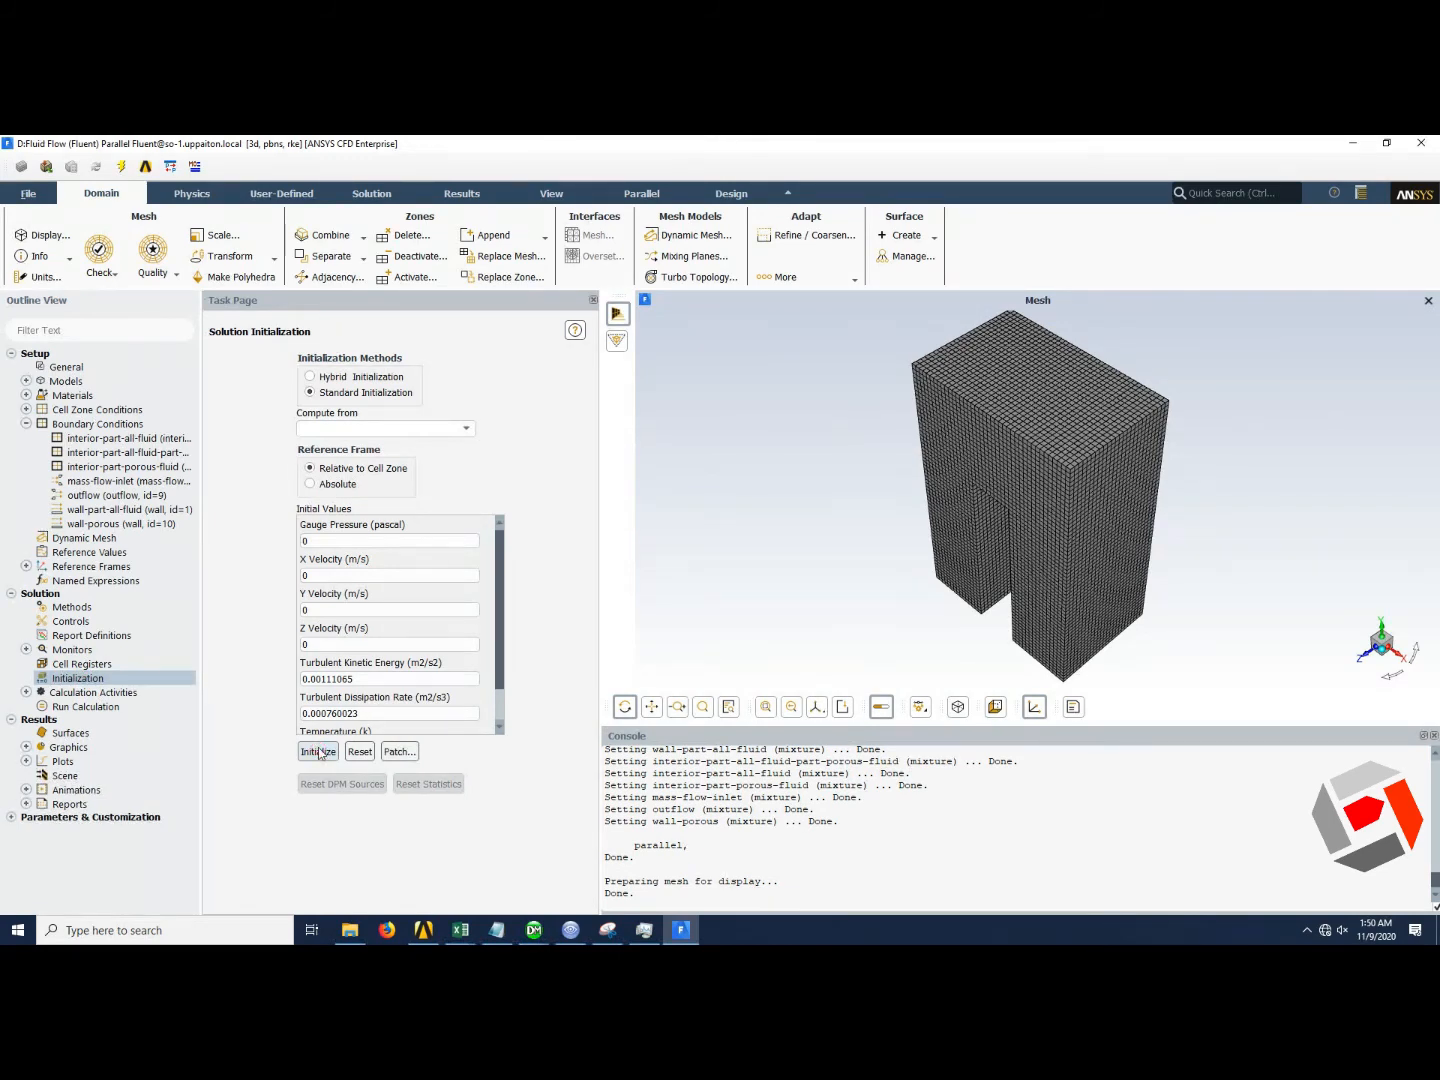
click(468, 429)
click(431, 443)
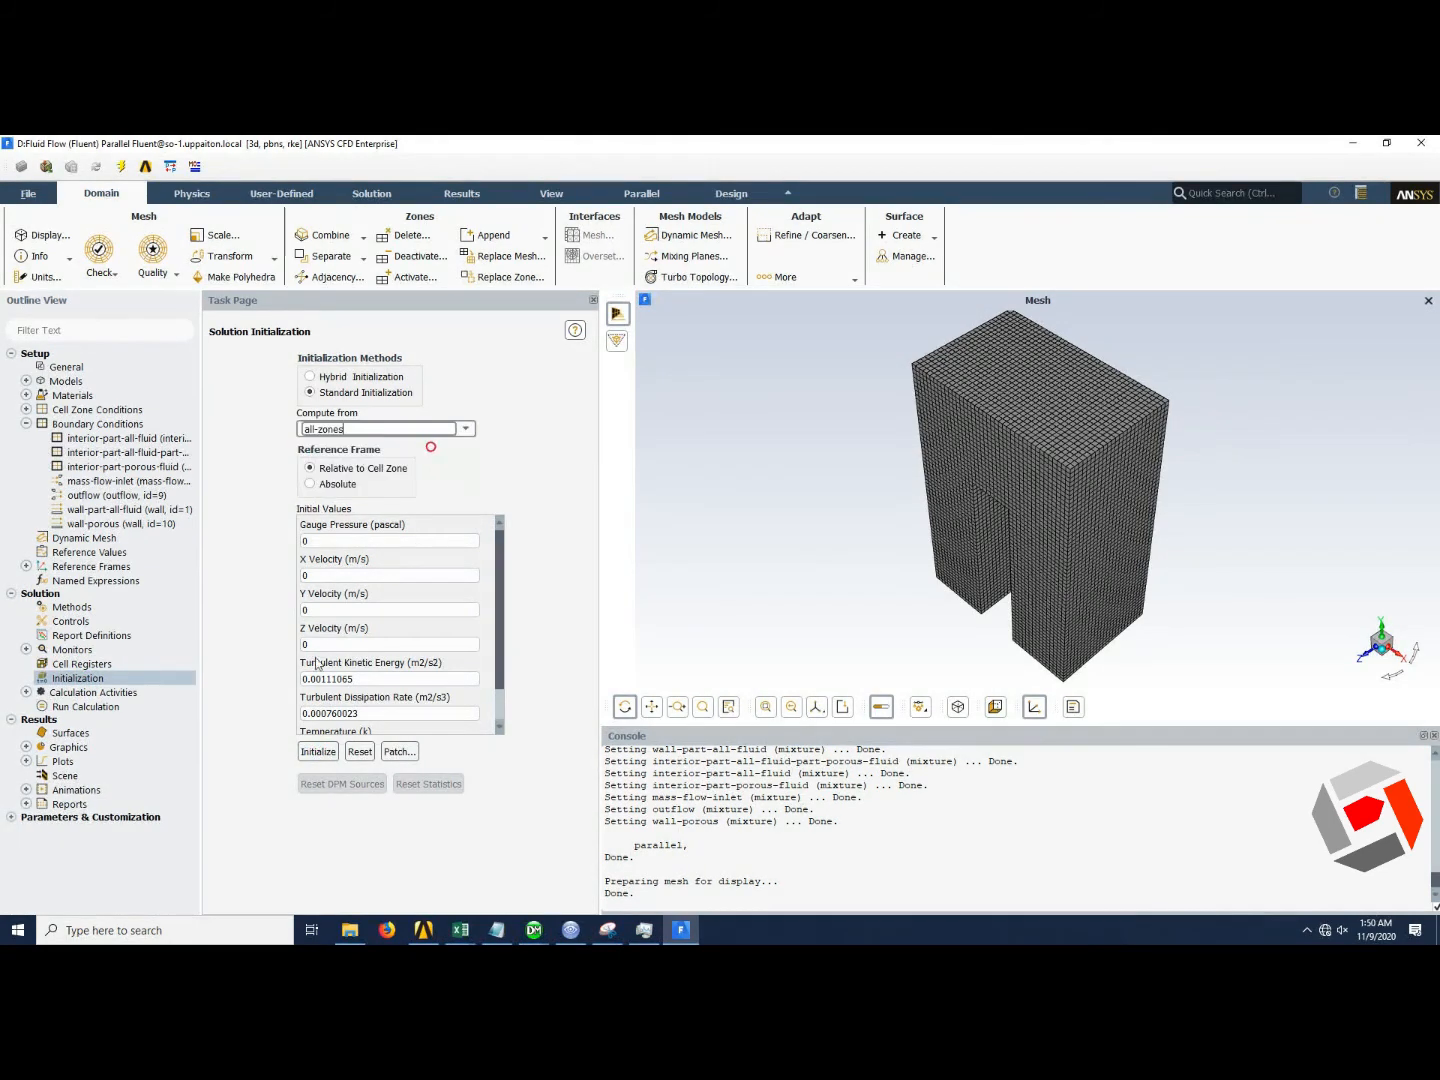
click(319, 751)
click(909, 583)
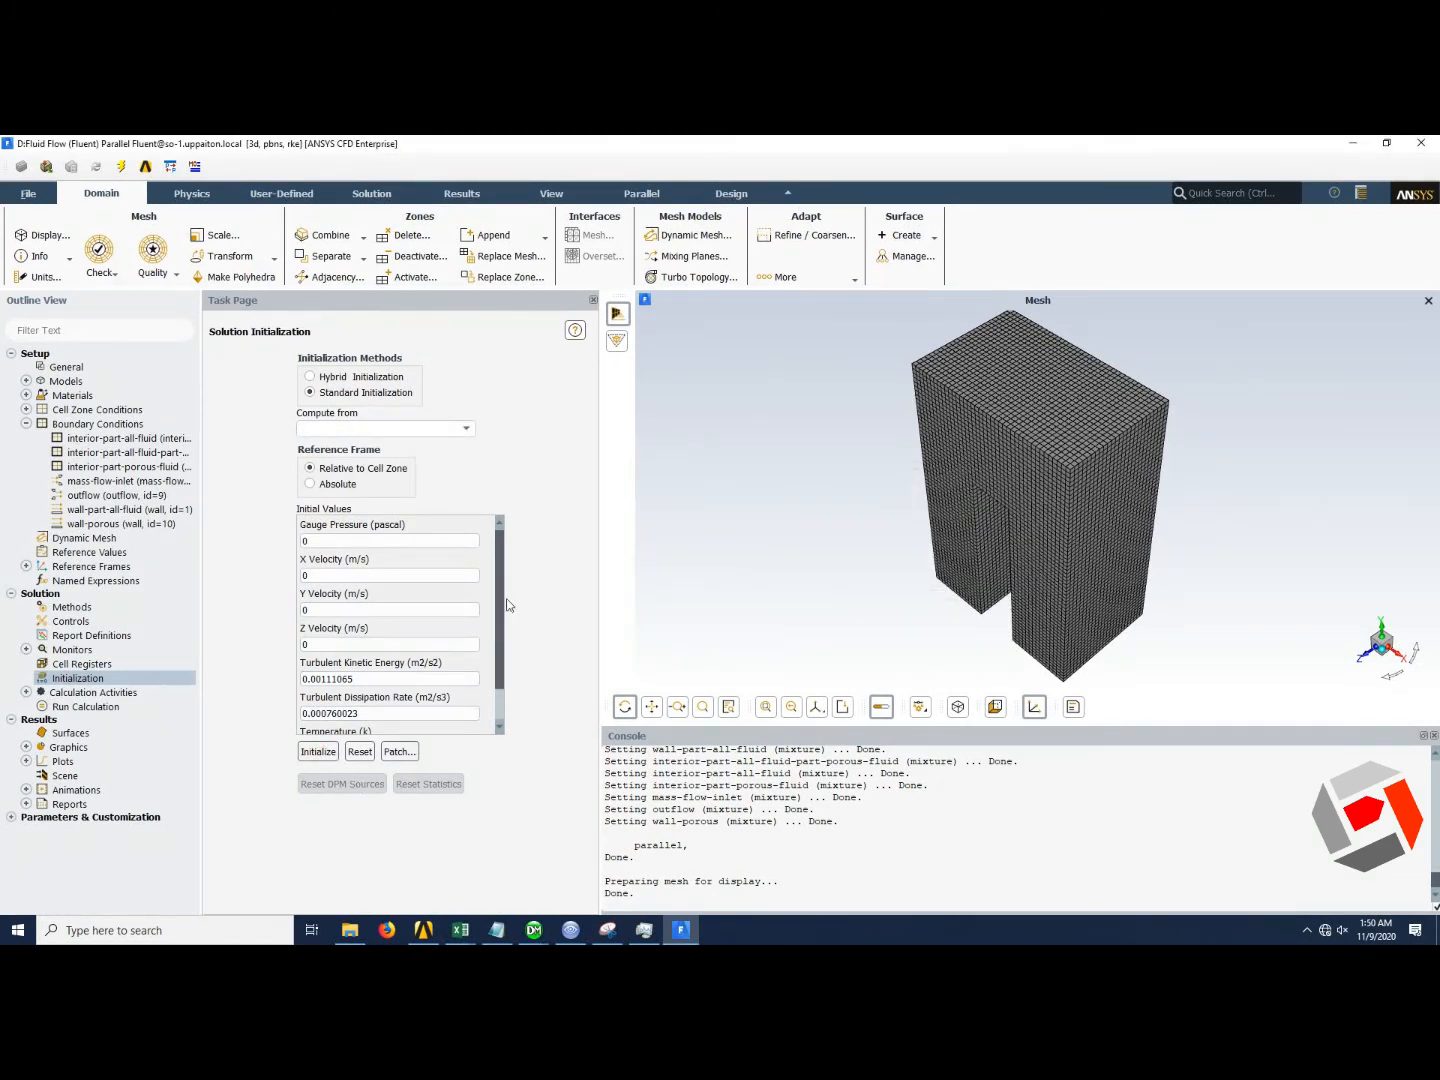
scroll(499, 640, down, 1)
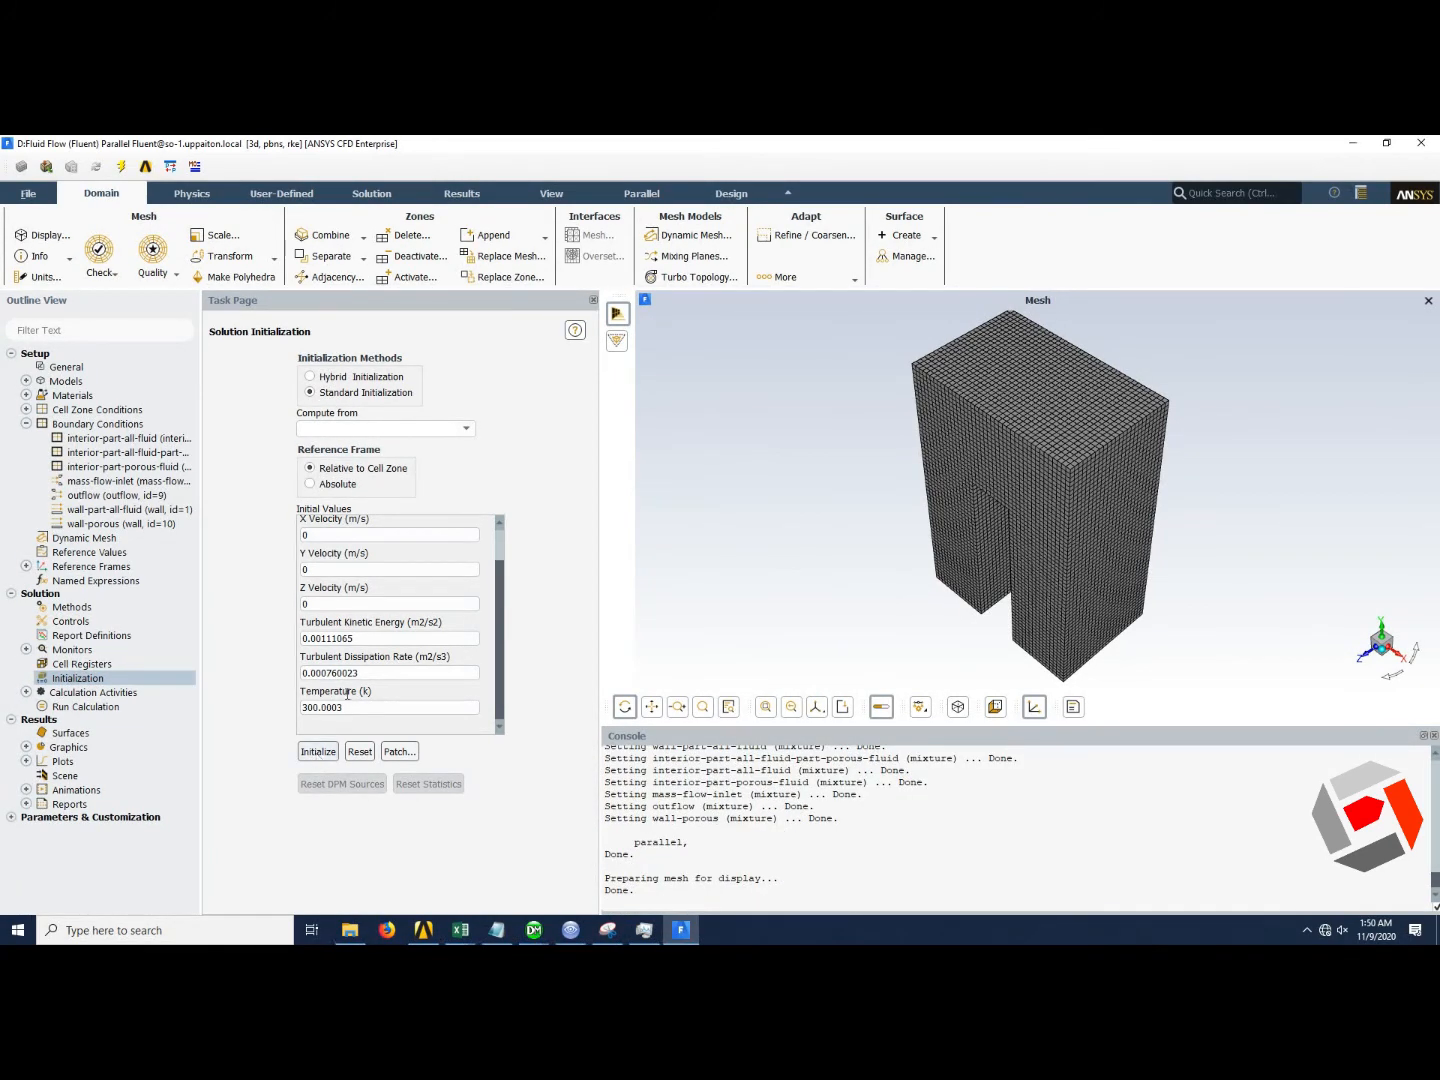
Reinitialize the solution with Hybrid Initialization, discarding the unsaved data.
click(337, 376)
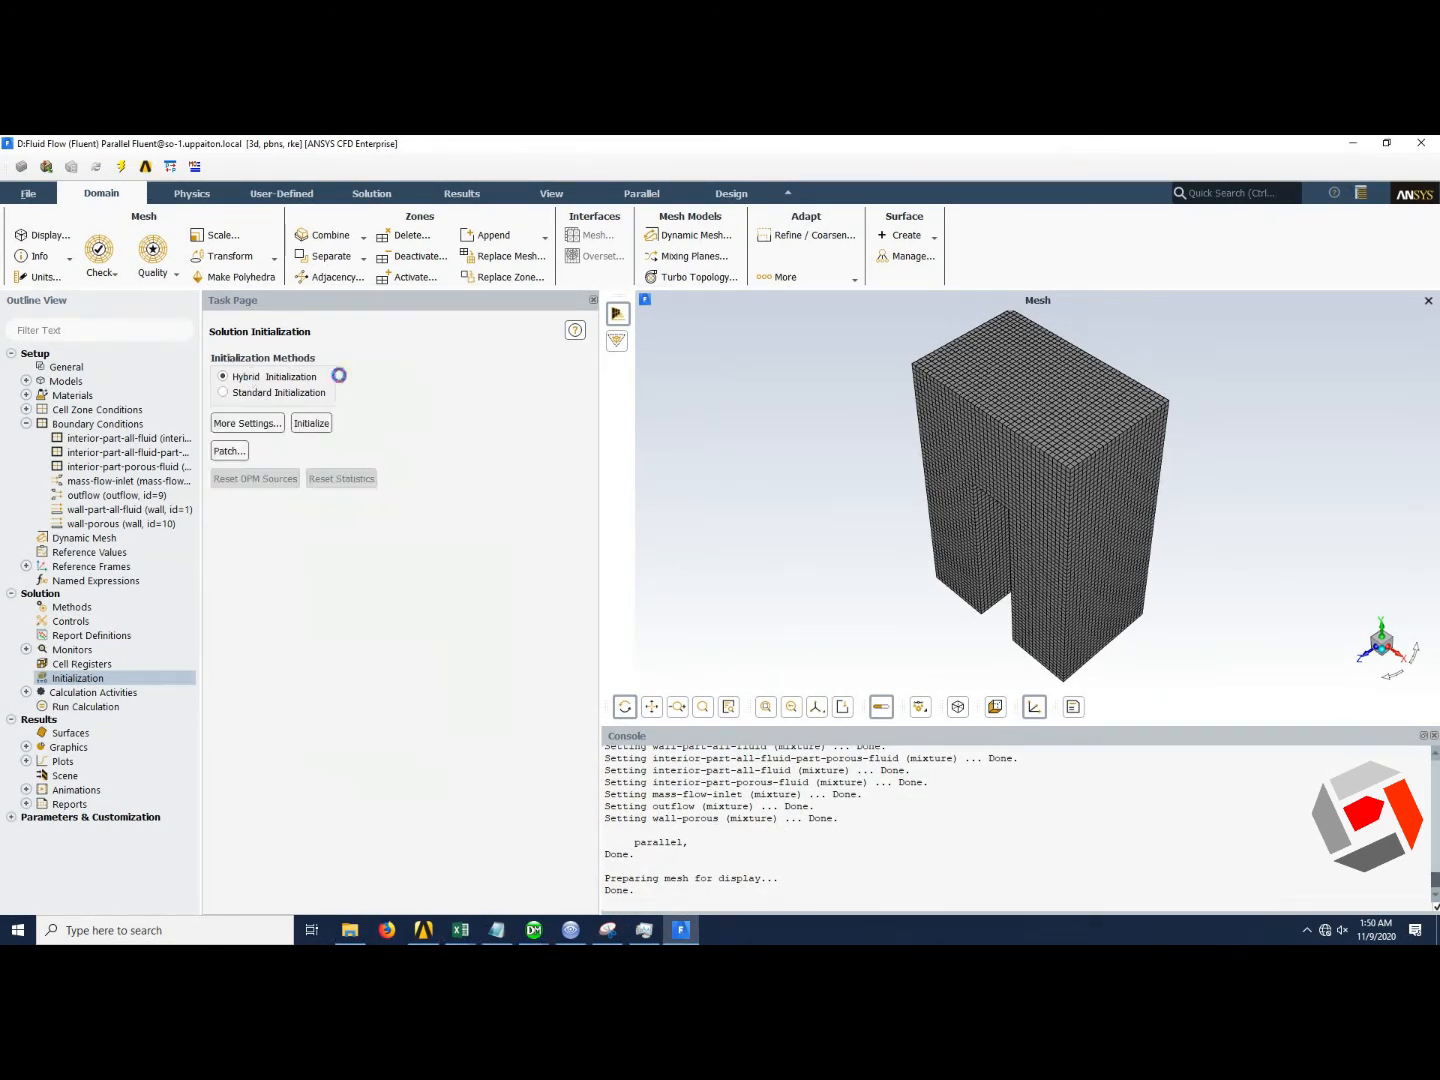
click(293, 425)
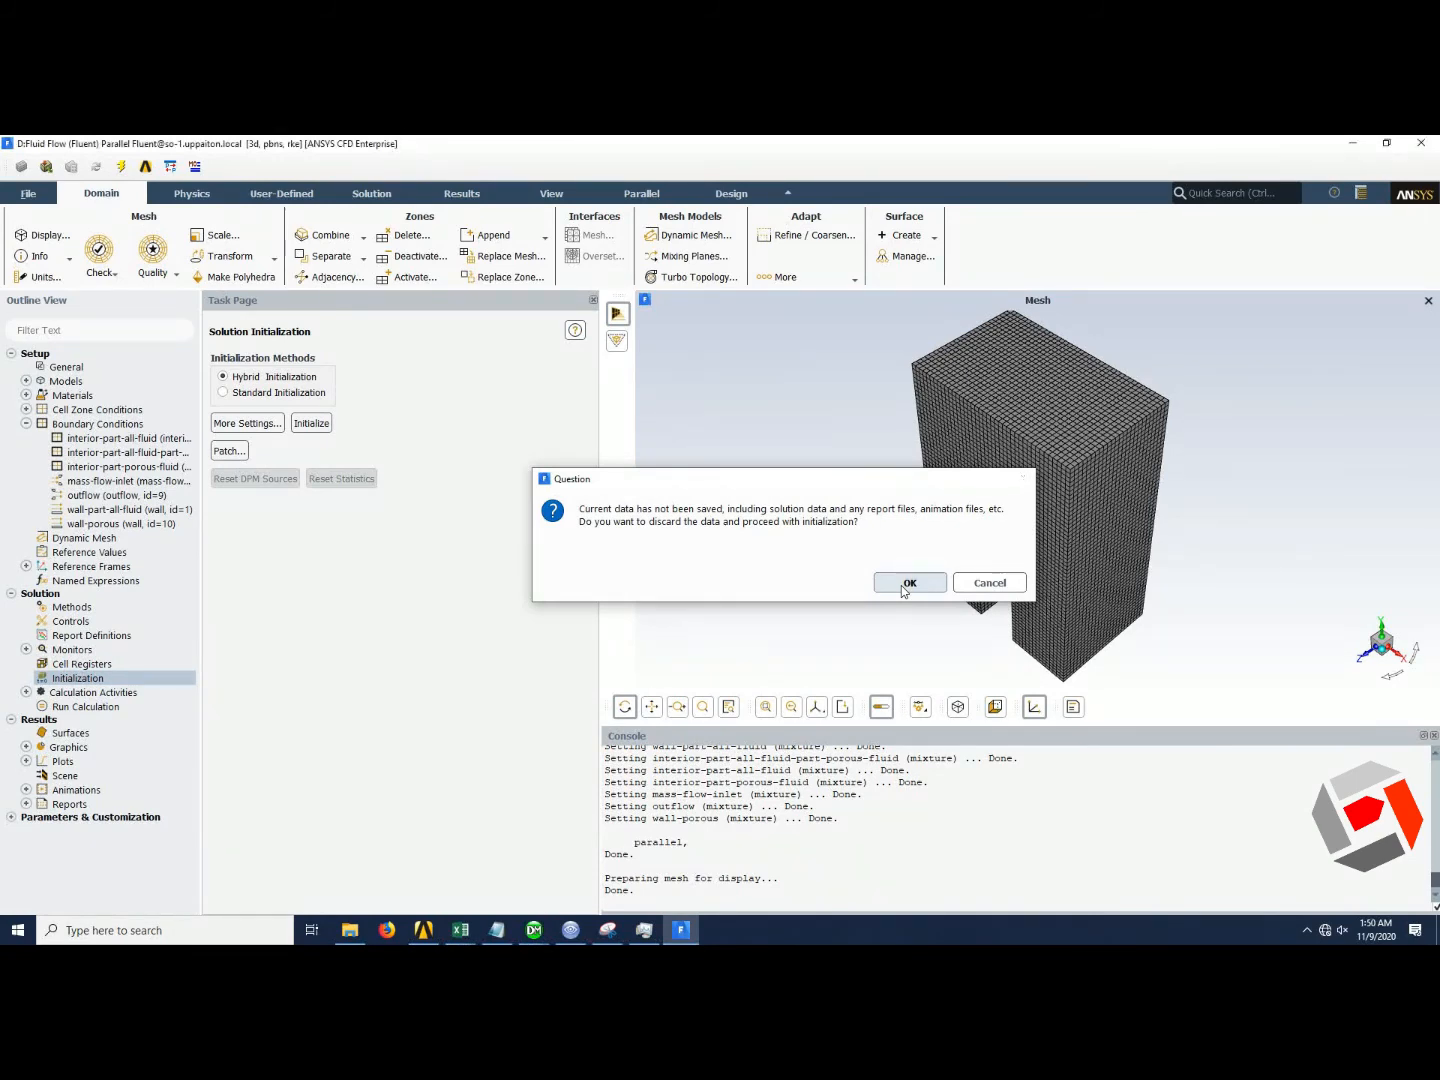
click(905, 583)
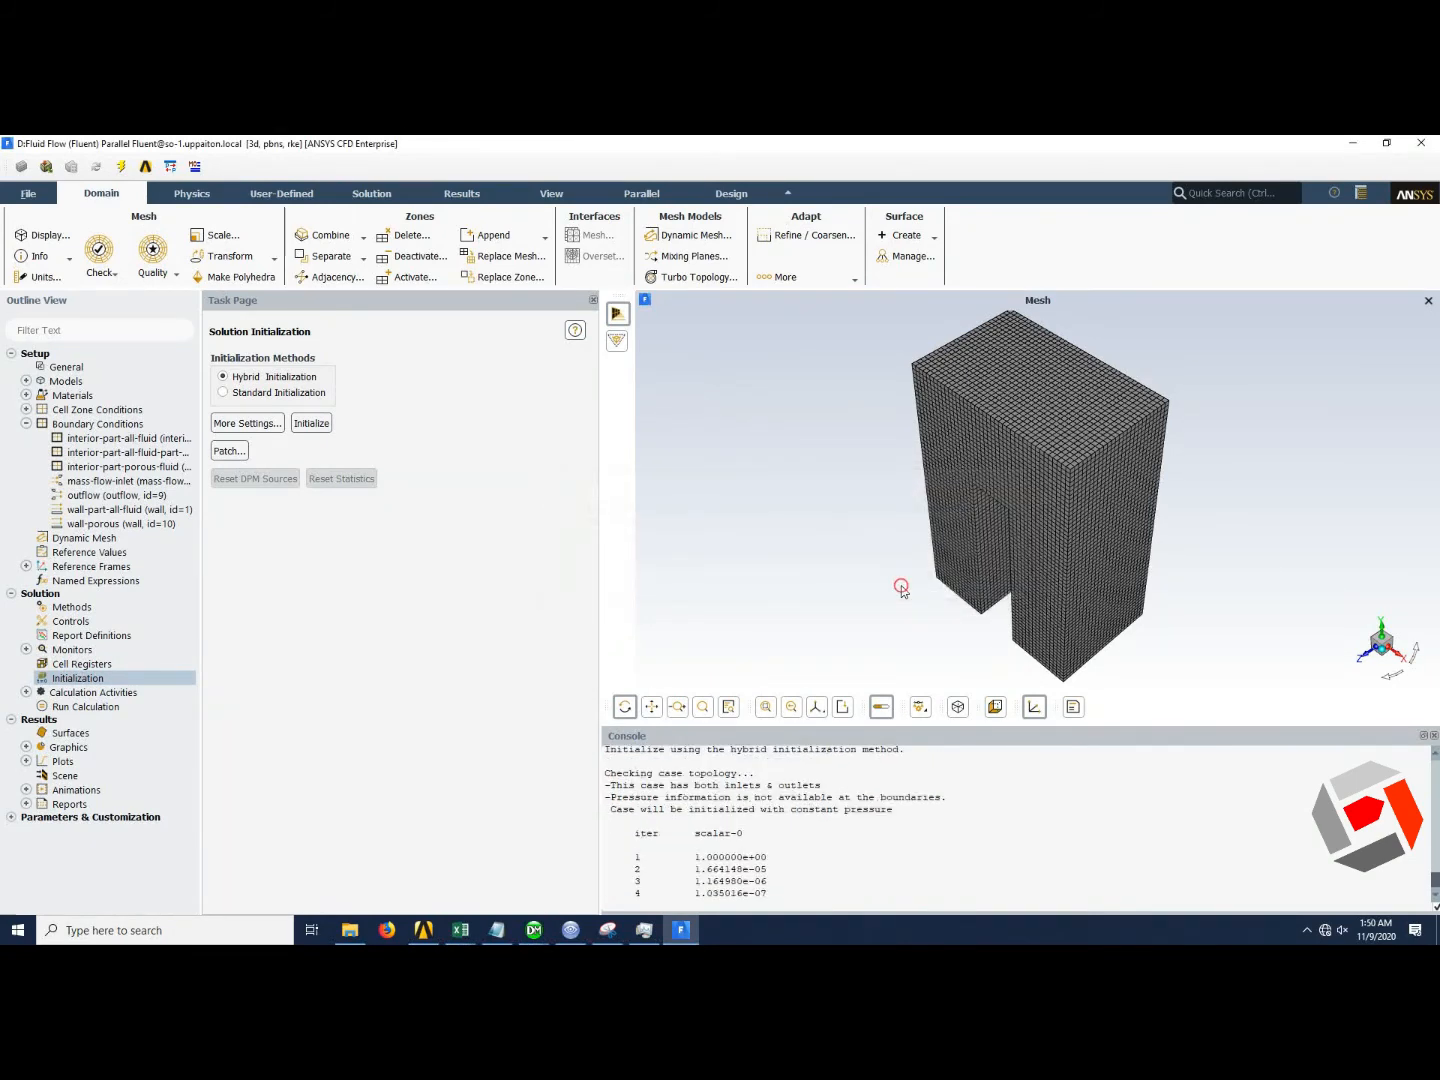
Run the calculation for 200 iterations and quit Fluent when it is complete.
click(82, 706)
double_click(289, 528)
text(2)
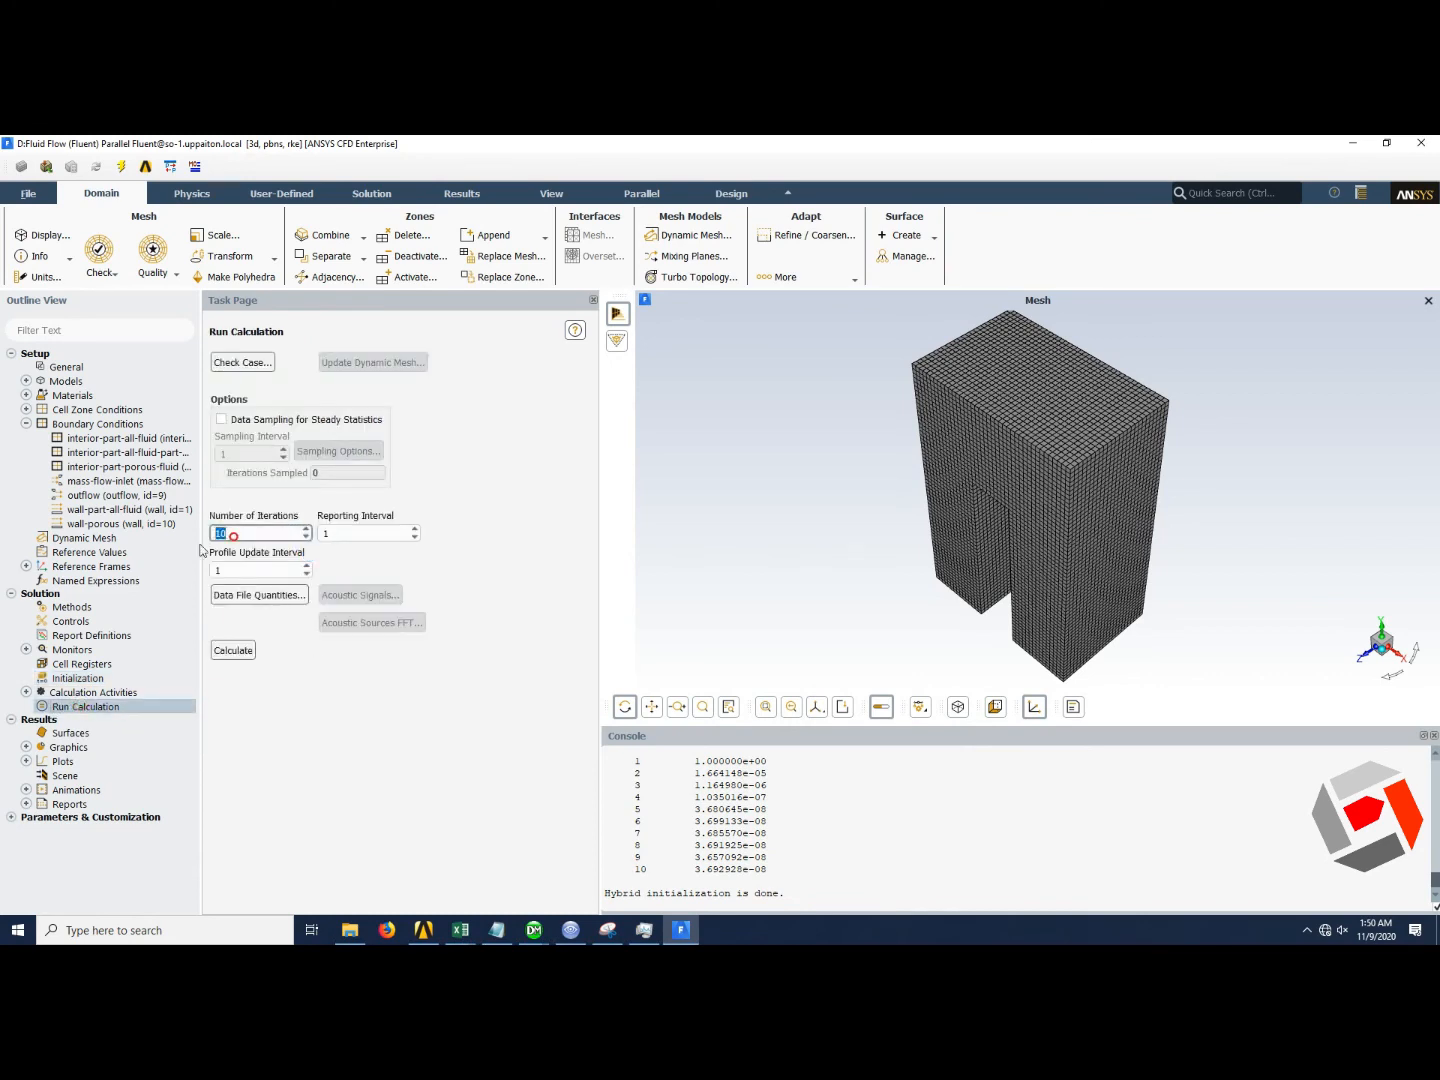
text(00)
click(233, 650)
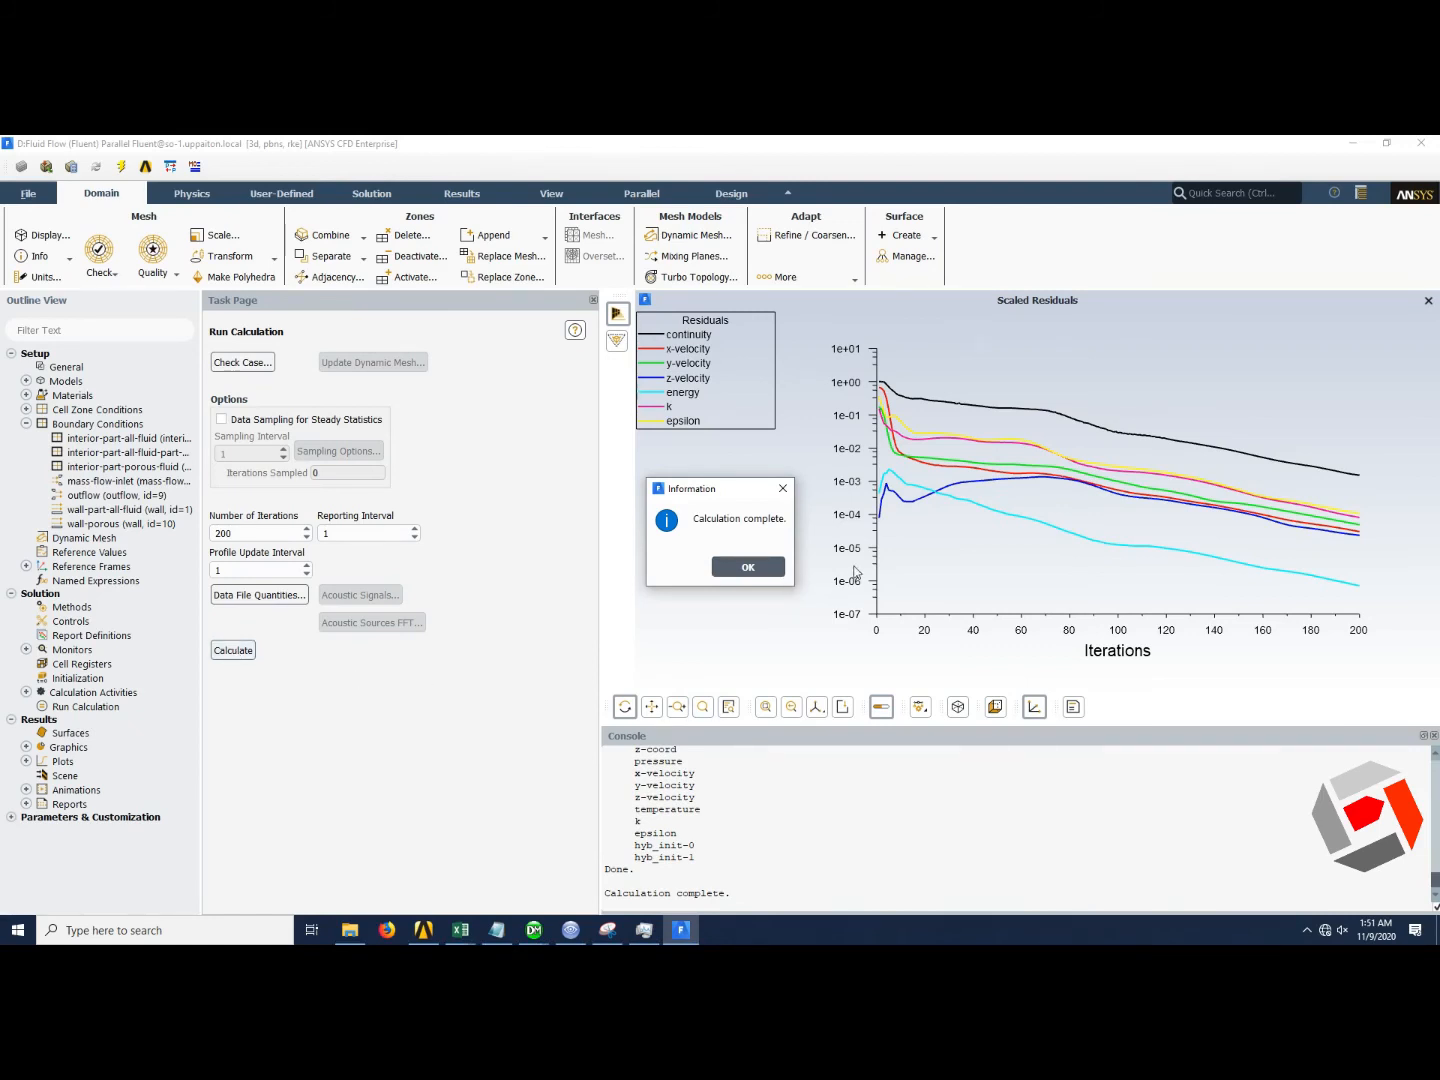
click(766, 568)
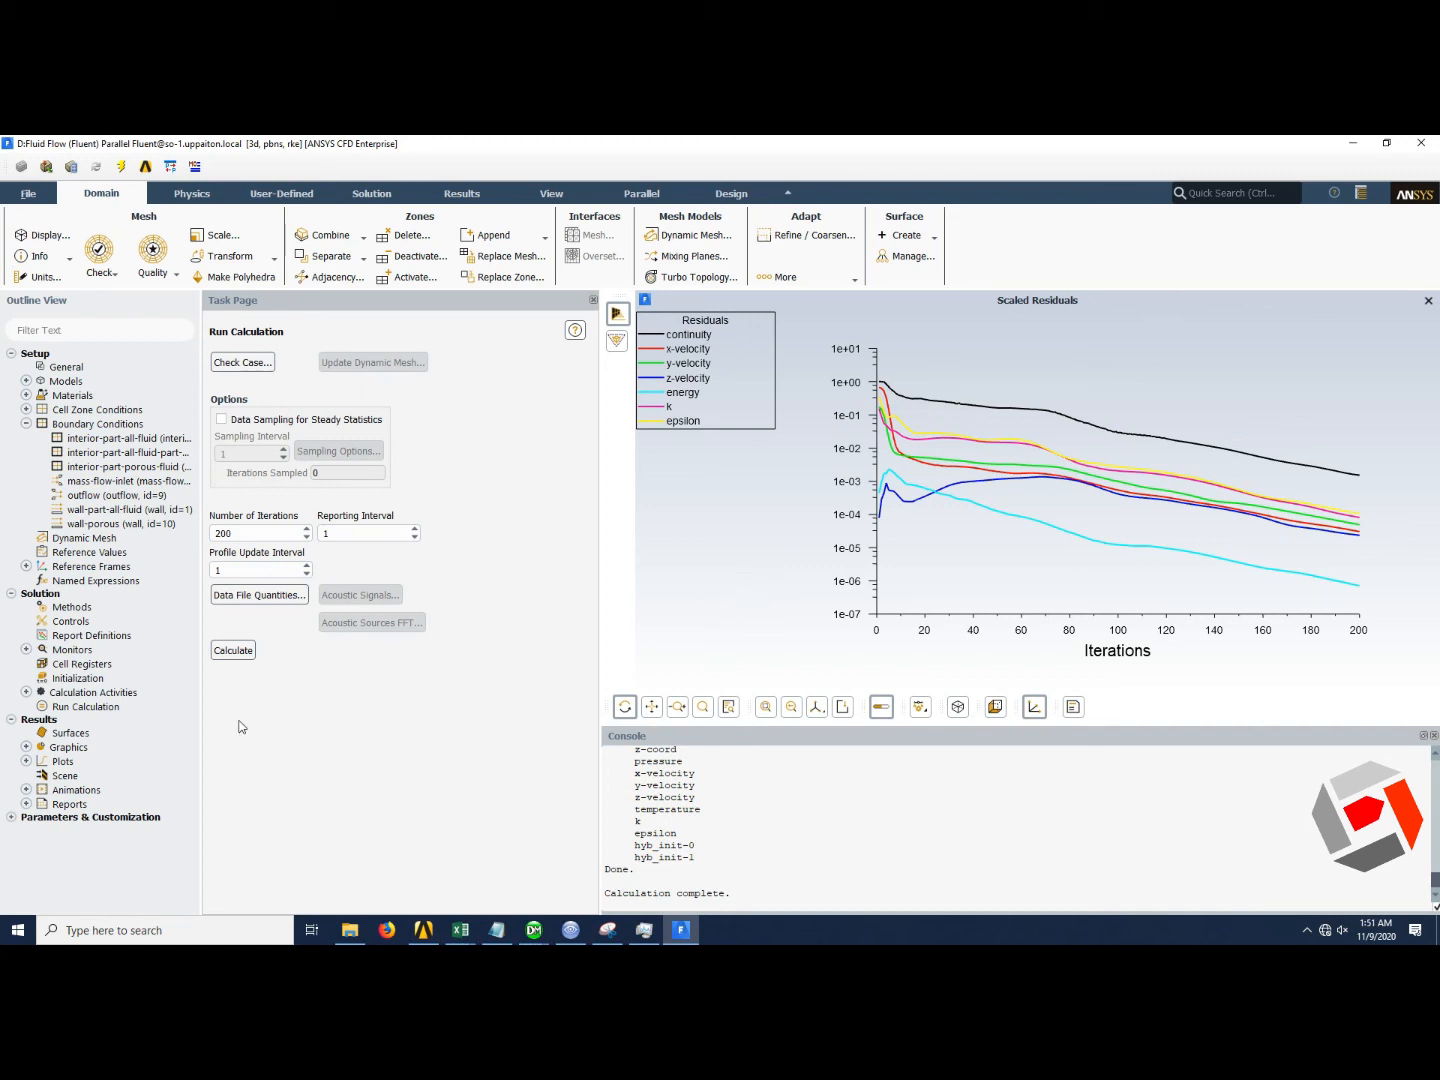
click(1420, 143)
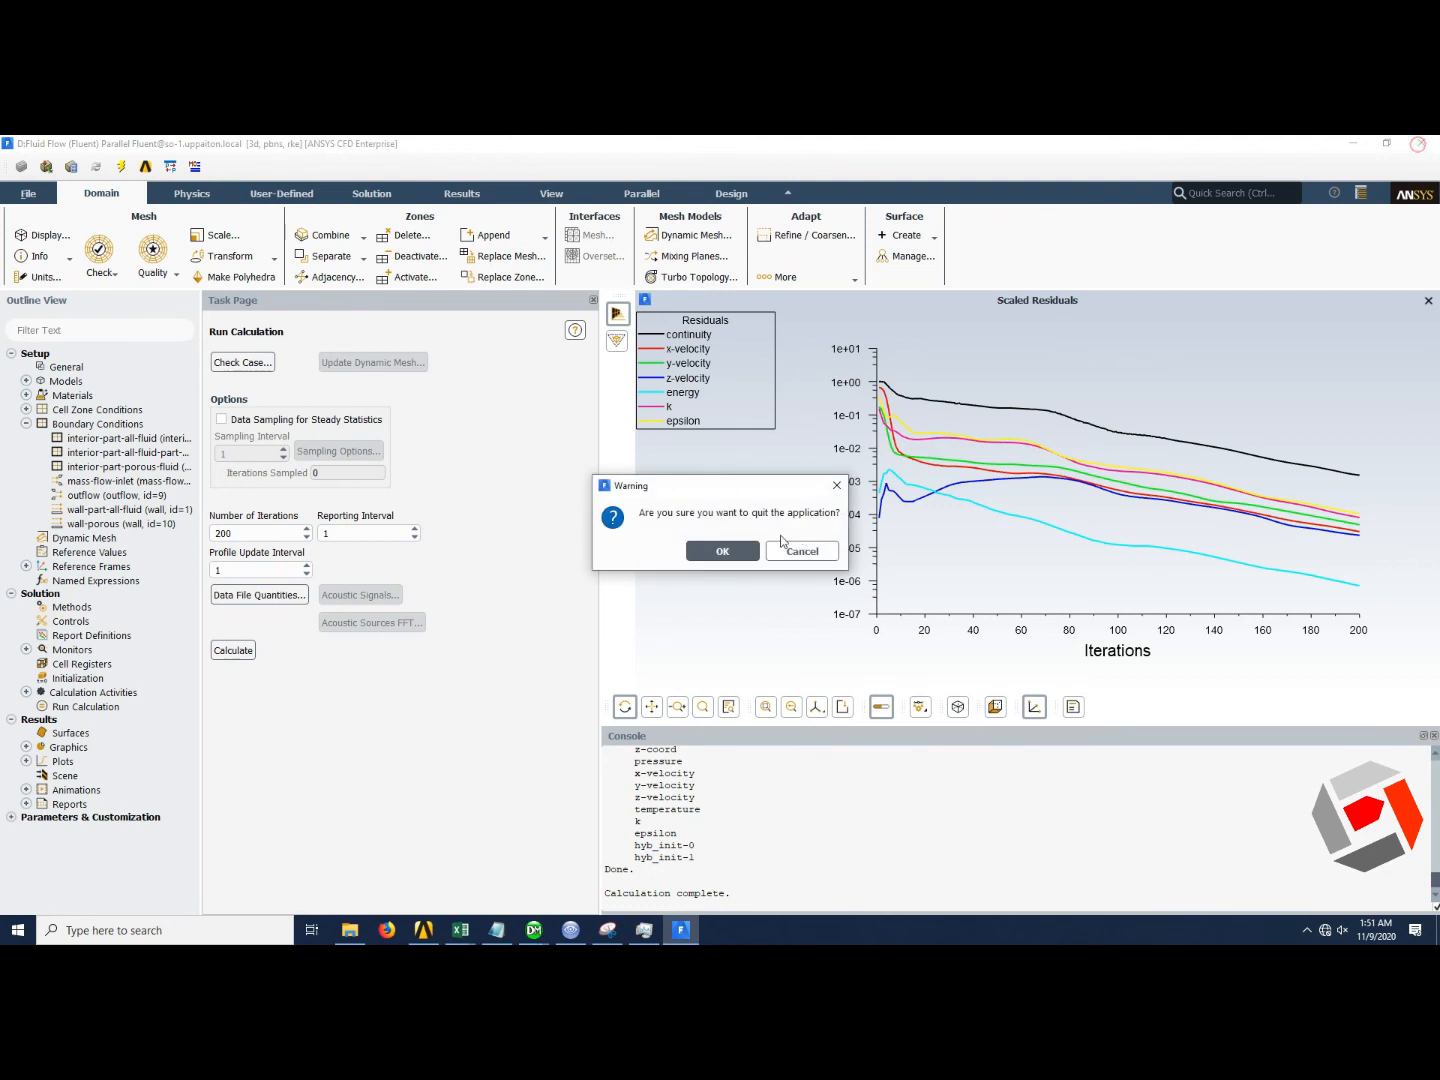
click(749, 555)
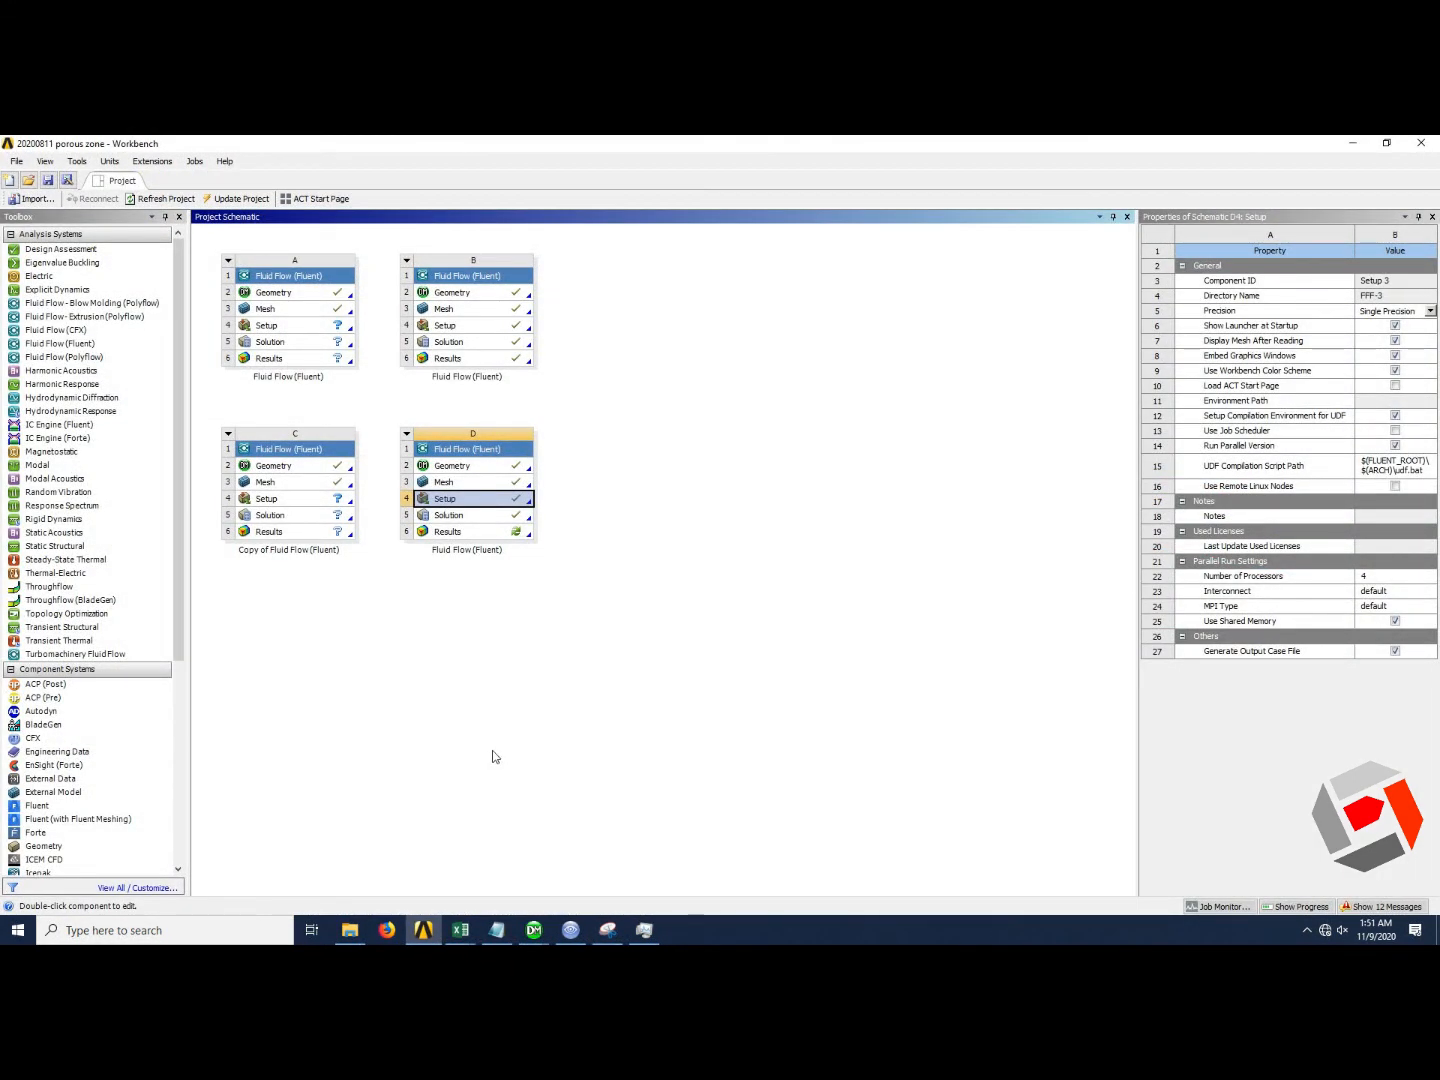
Refresh the Results of system D in Workbench and open them in CFD-Post.
right_click(484, 531)
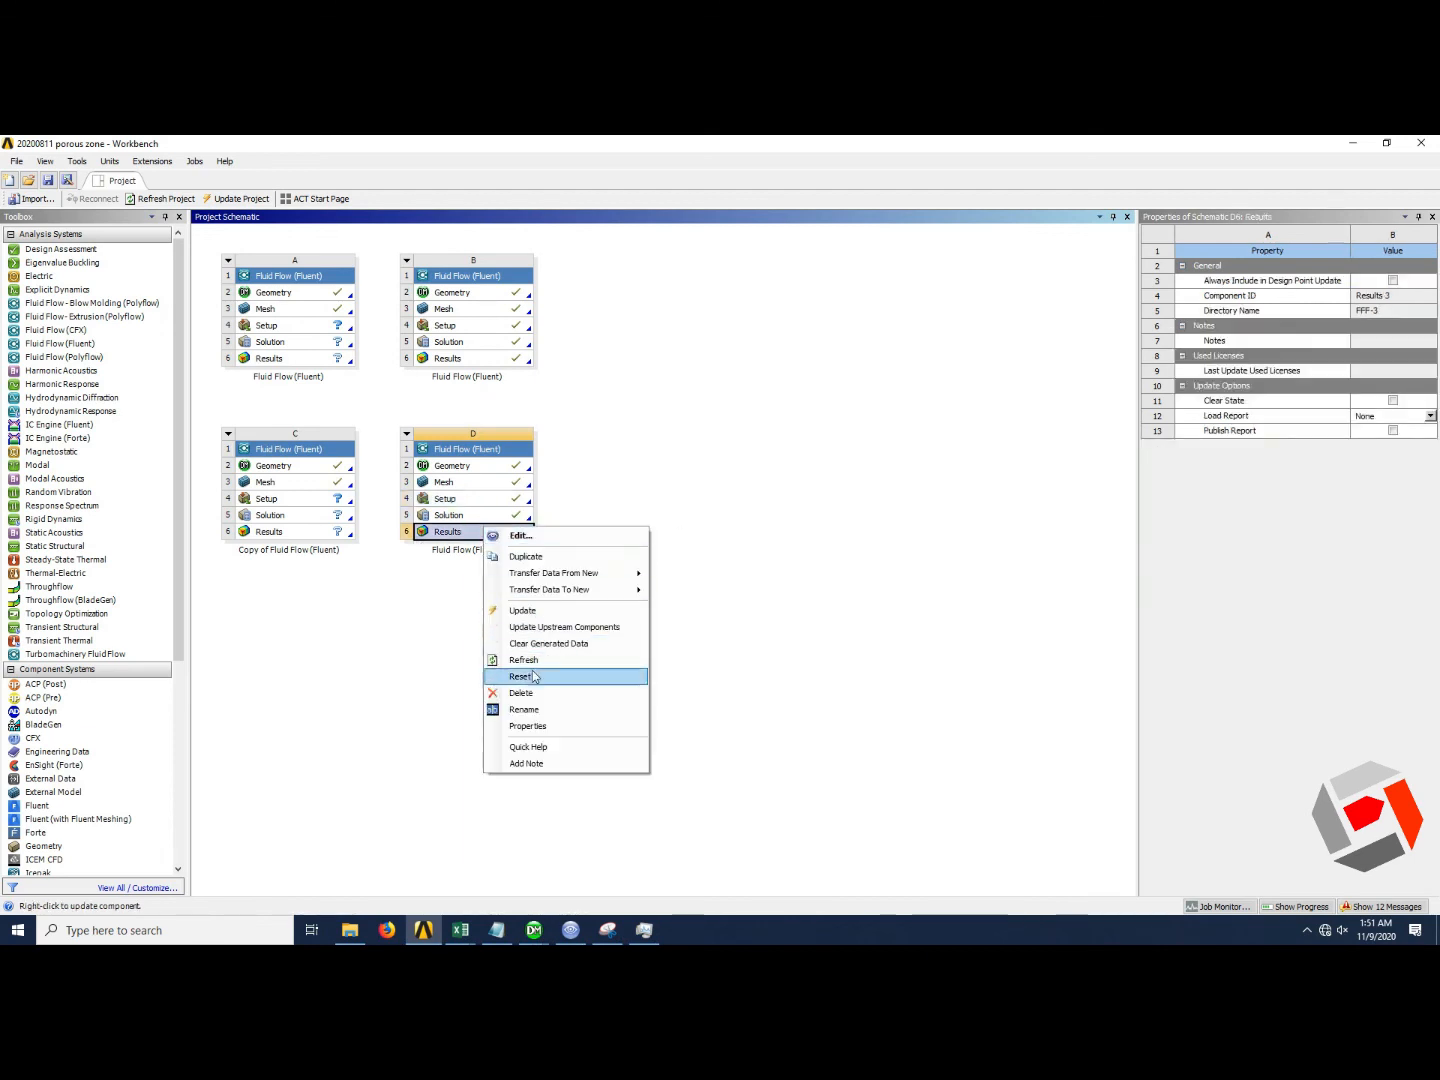
click(531, 660)
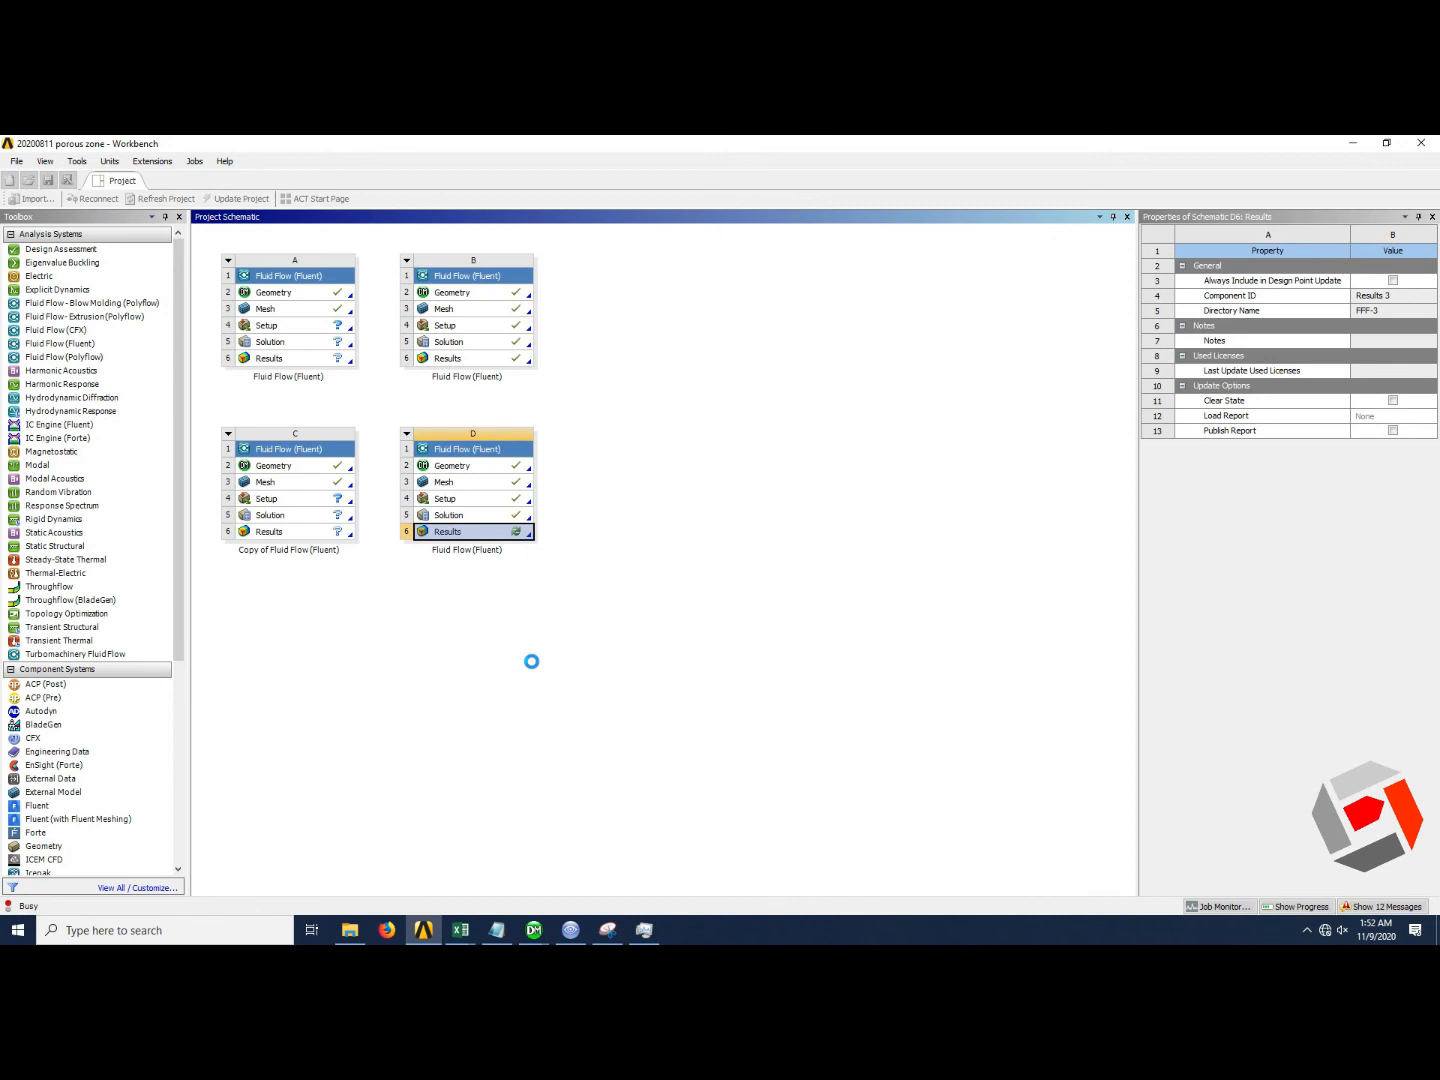
right_click(503, 536)
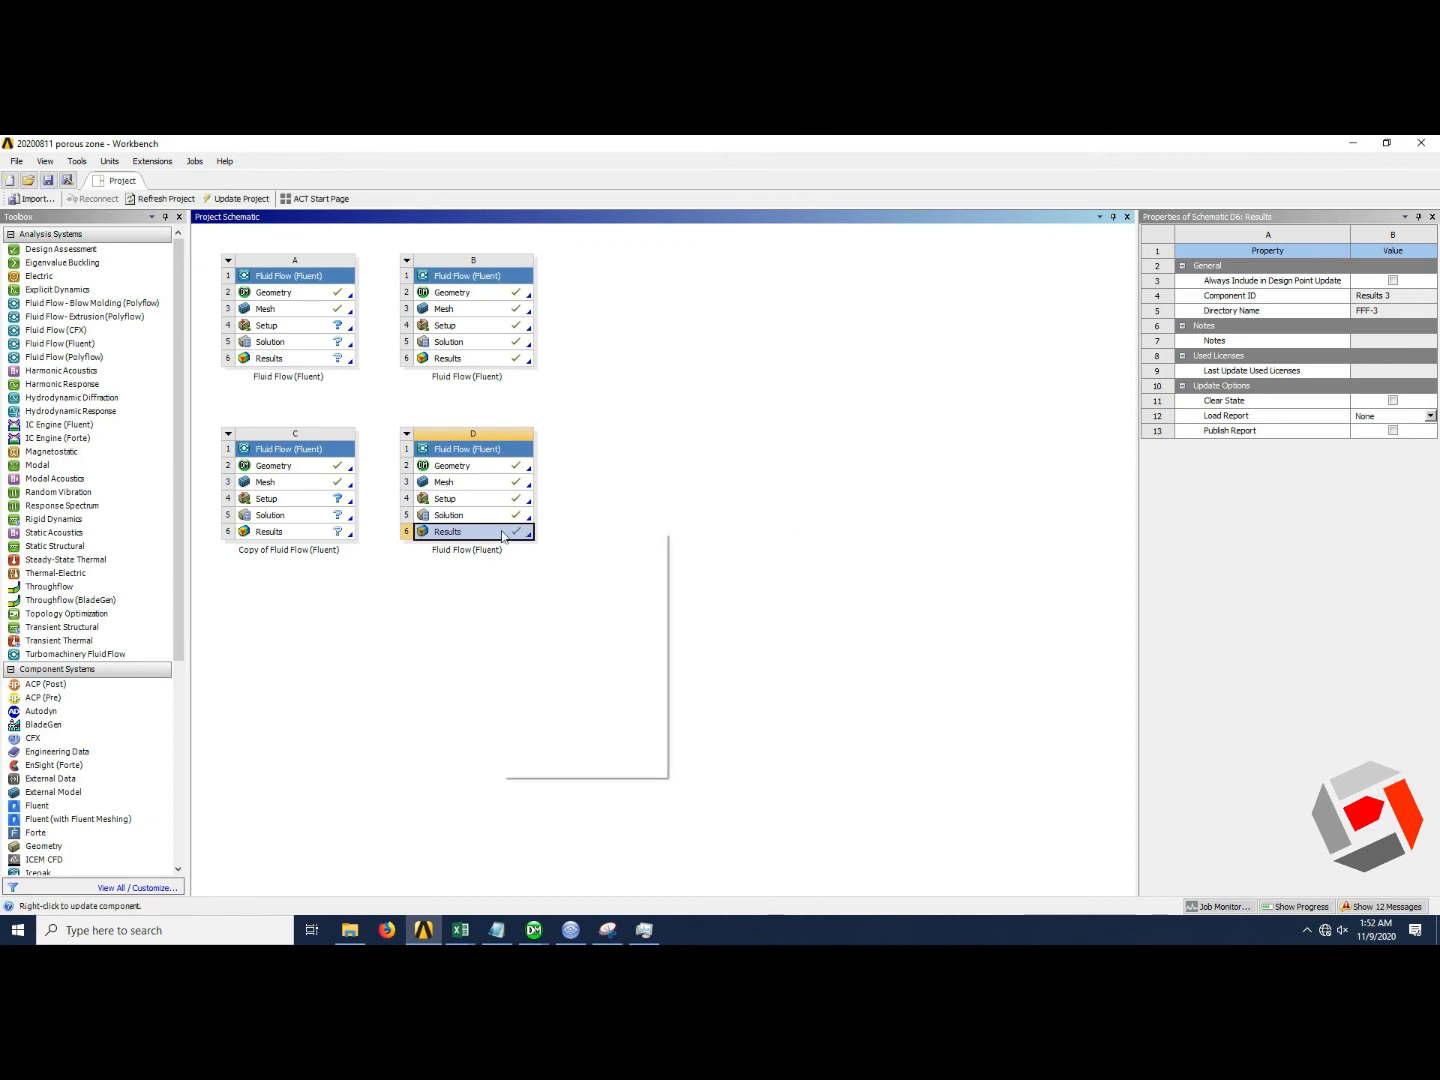
click(554, 537)
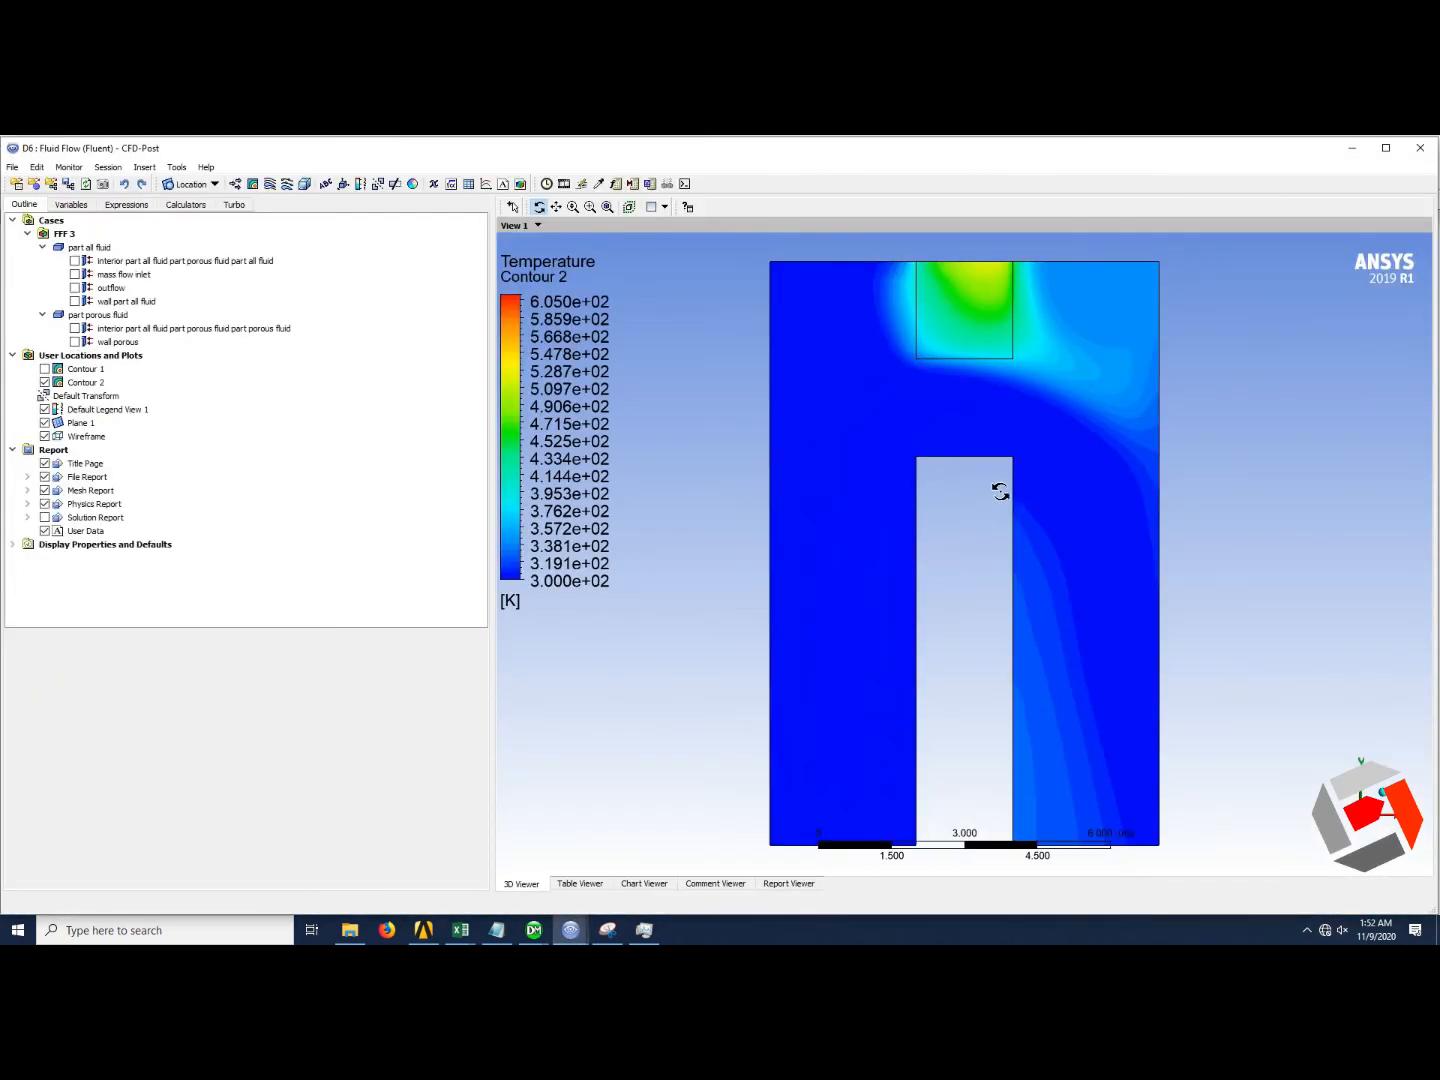
Show Contour 1 again and examine the outer-surface temperature distribution from the +Z direction.
mouse_move(1009, 482)
mouse_down()
mouse_move(941, 530)
mouse_move(915, 601)
mouse_move(986, 491)
mouse_up()
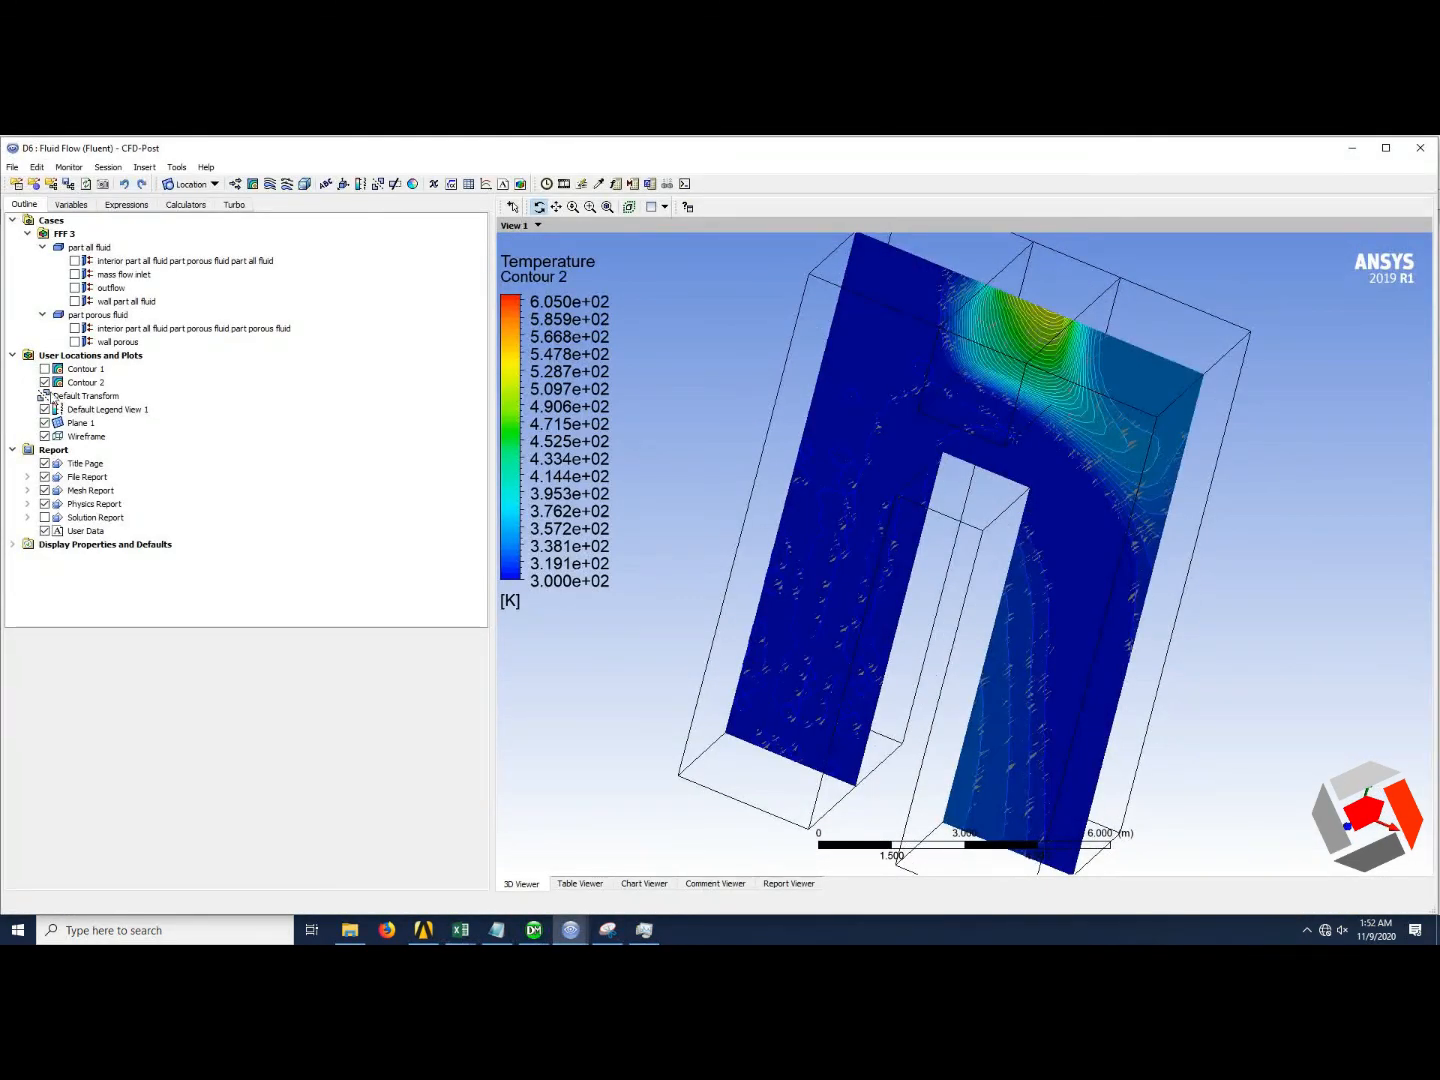
click(44, 369)
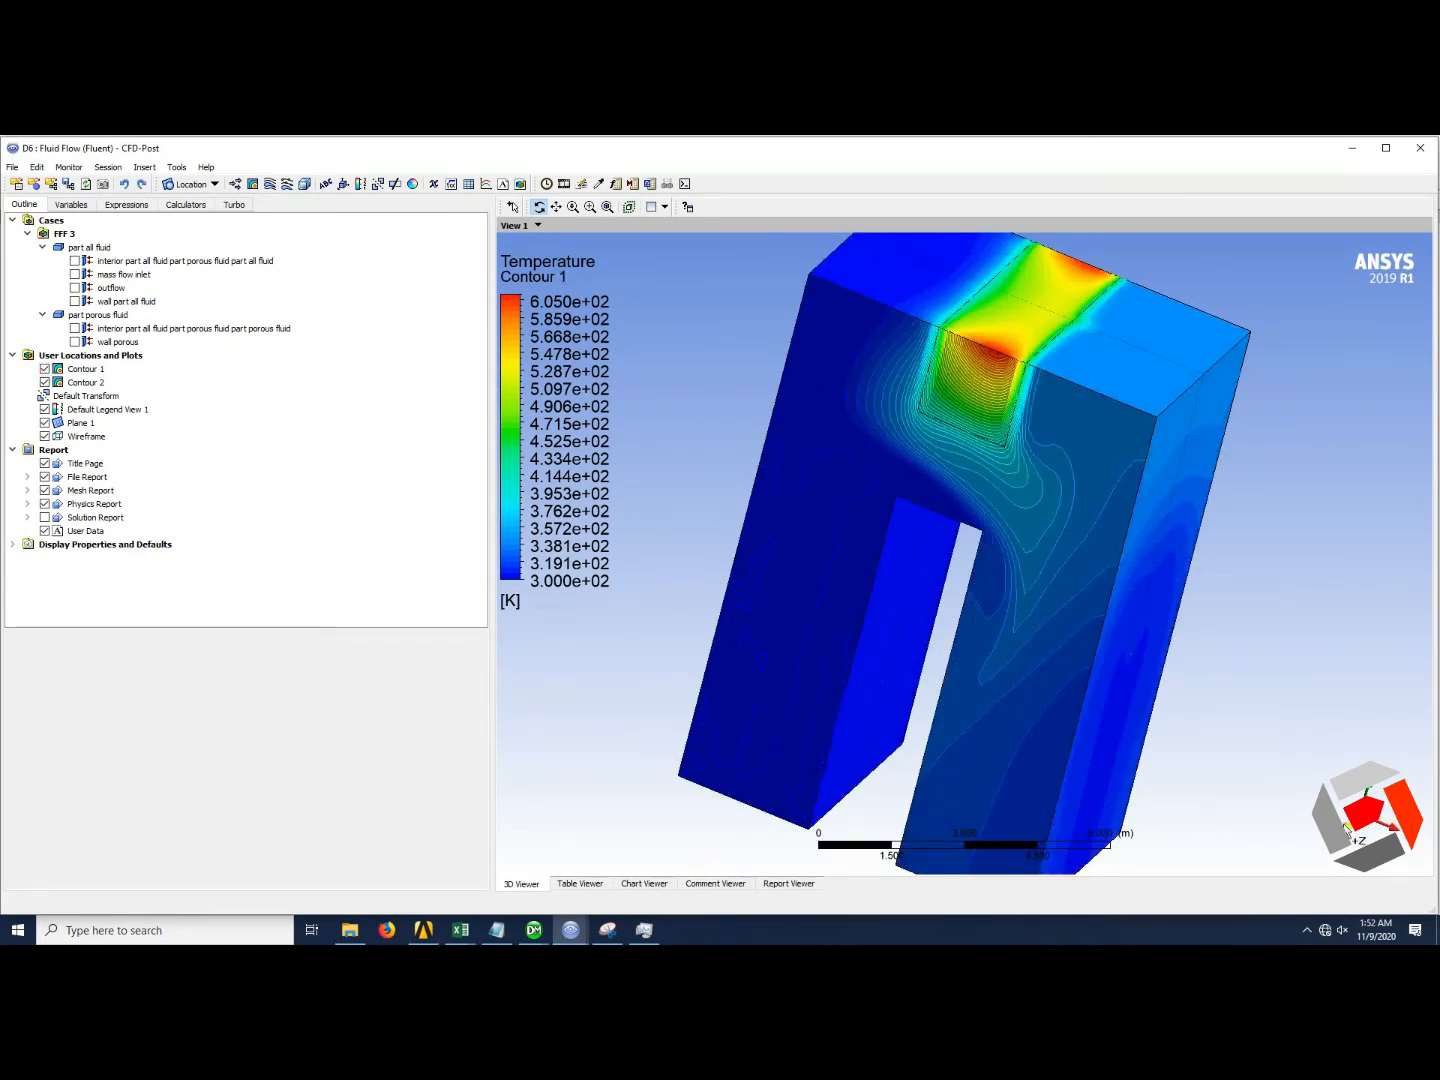
click(1347, 830)
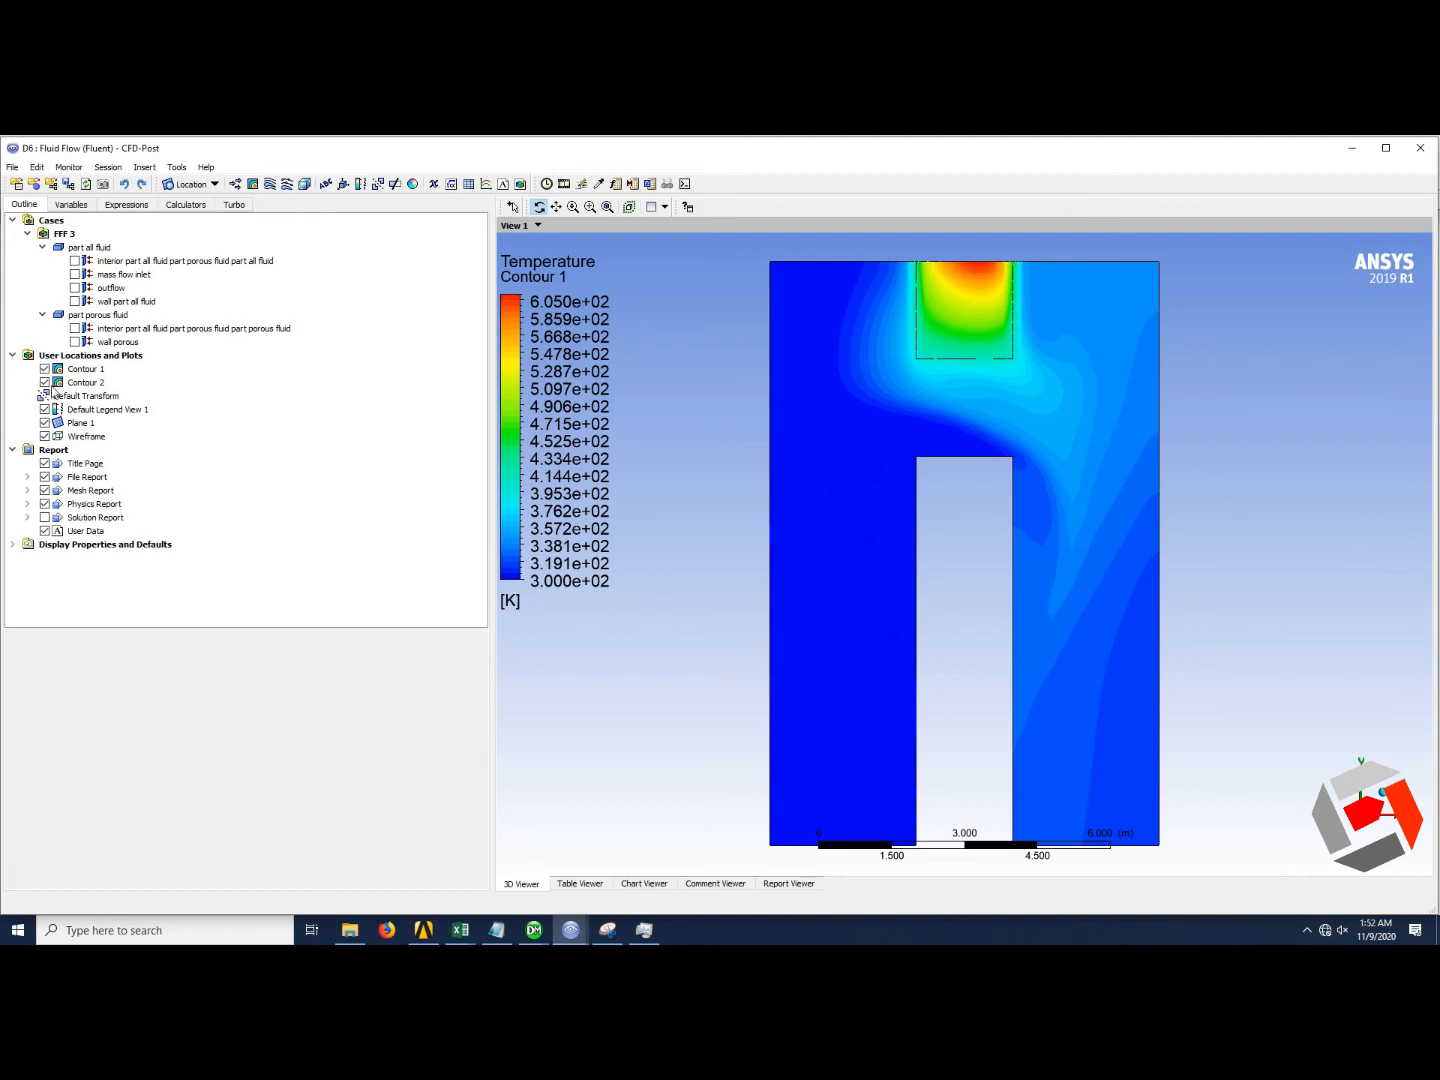
mouse_move(1019, 485)
mouse_down()
mouse_move(910, 647)
mouse_move(704, 675)
mouse_move(820, 635)
mouse_move(934, 476)
mouse_move(992, 494)
mouse_up()
click(1364, 830)
scroll(1030, 422, up, 3)
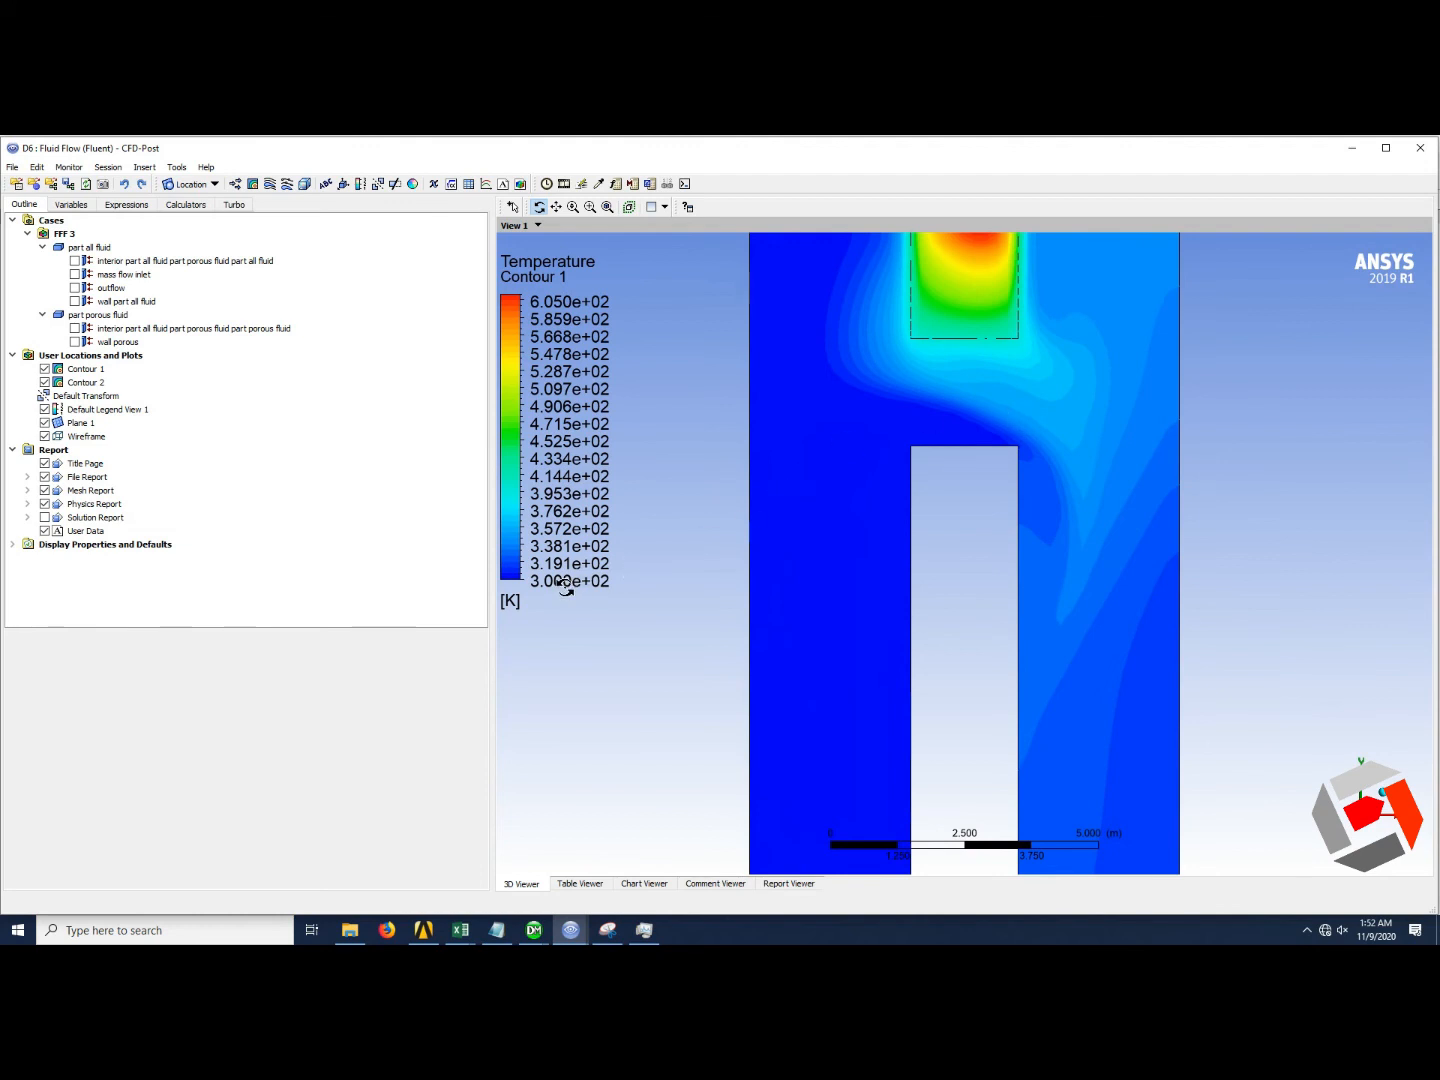
click(1307, 931)
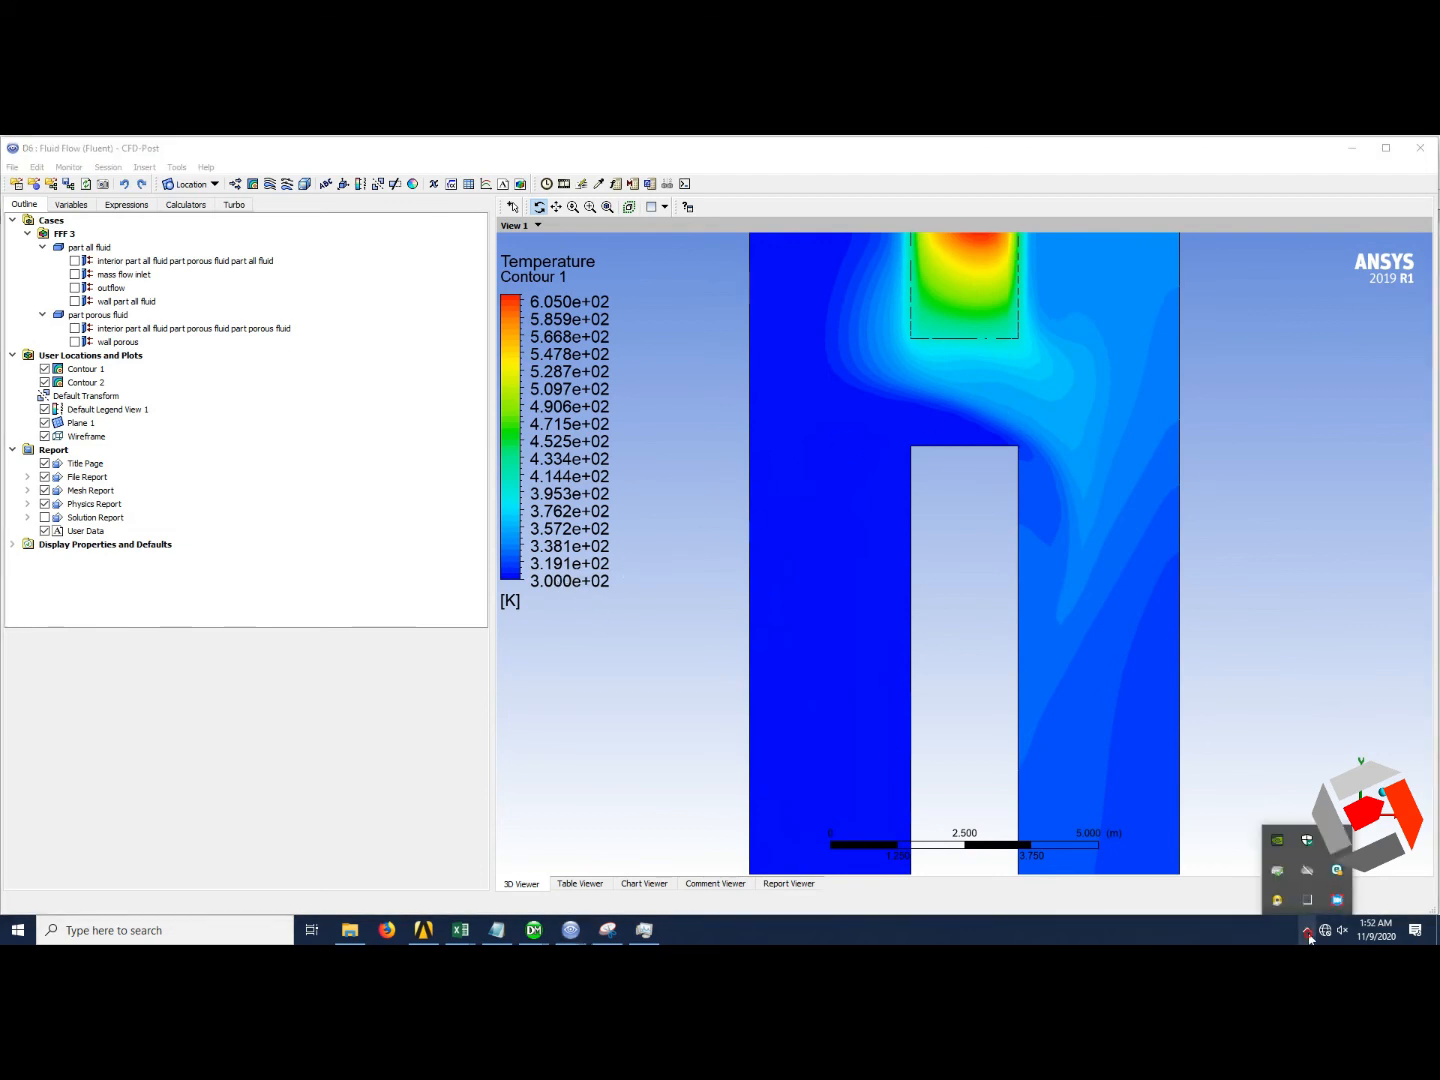